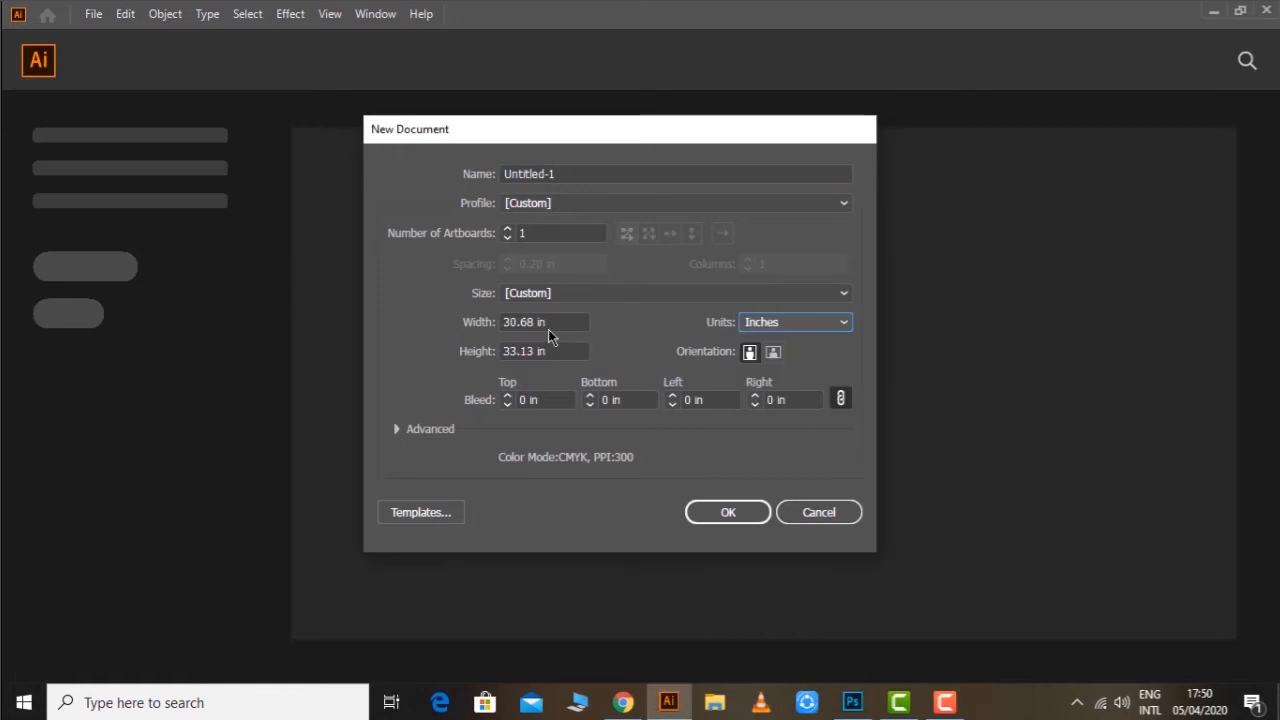
Create a new document 5.54 in wide and 7.45 in high, and collapse the Gradient panel.
type("5.54")
key("Tab")
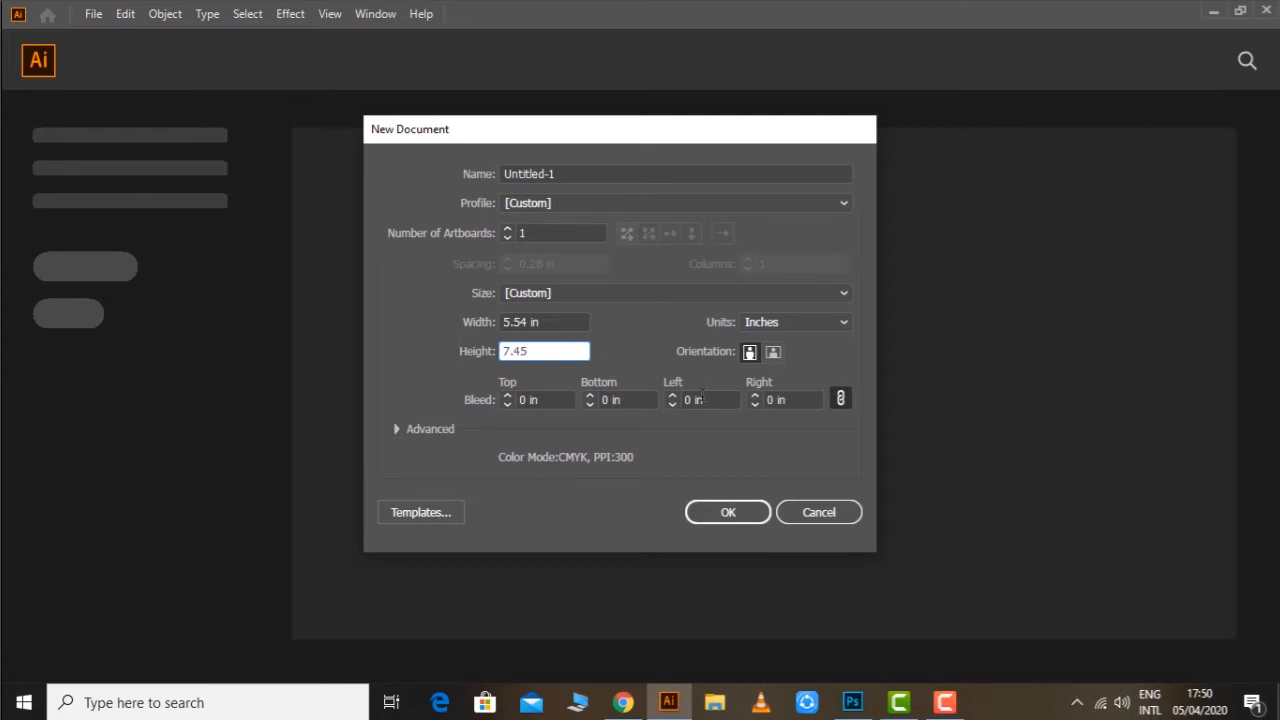
left_click(724, 516)
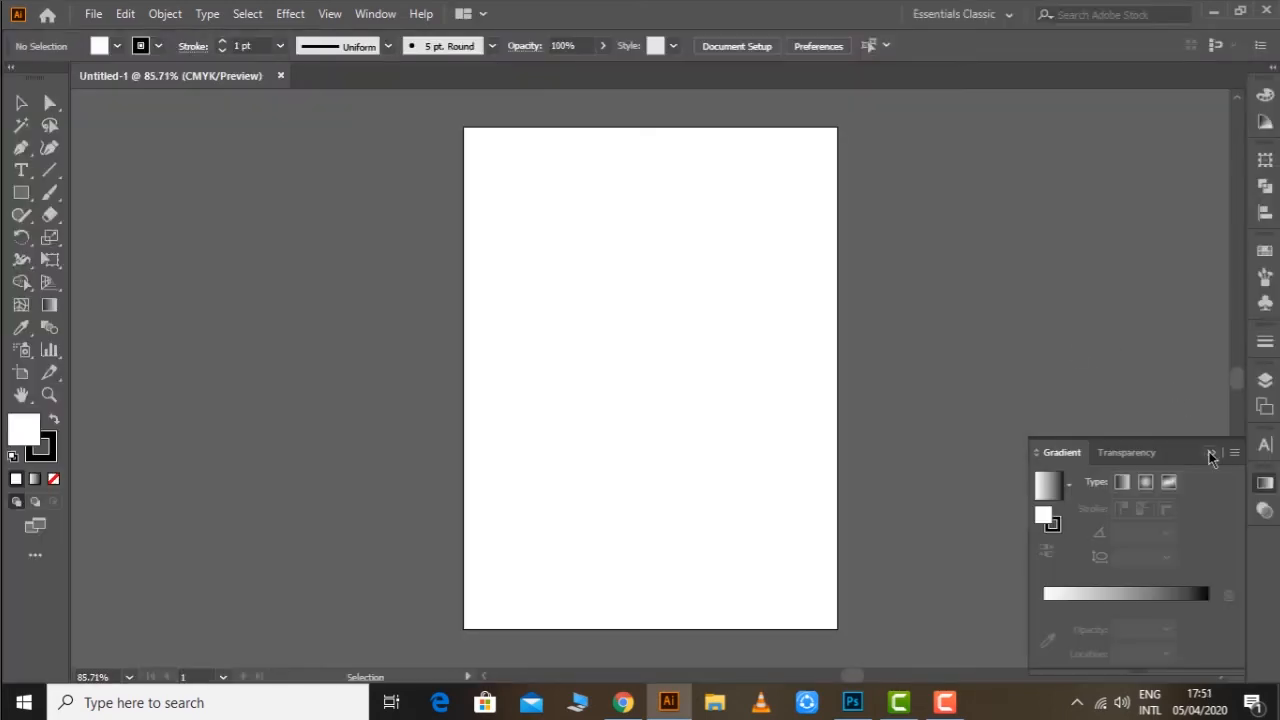
left_click(1211, 455)
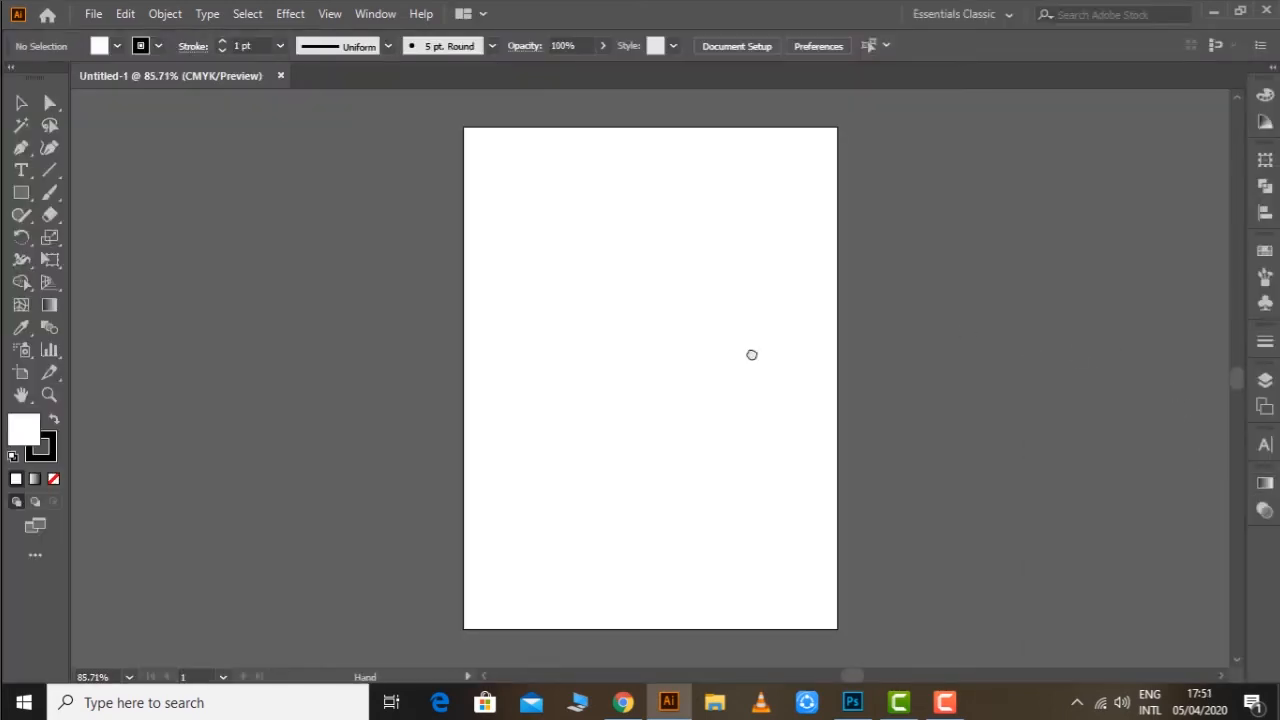
Draw a tall ellipse across the artboard's left edge and widen it to the left.
left_click_drag(754, 357, 756, 353)
left_click_drag(21, 192, 90, 234)
left_click_drag(389, 113, 669, 643)
key("v")
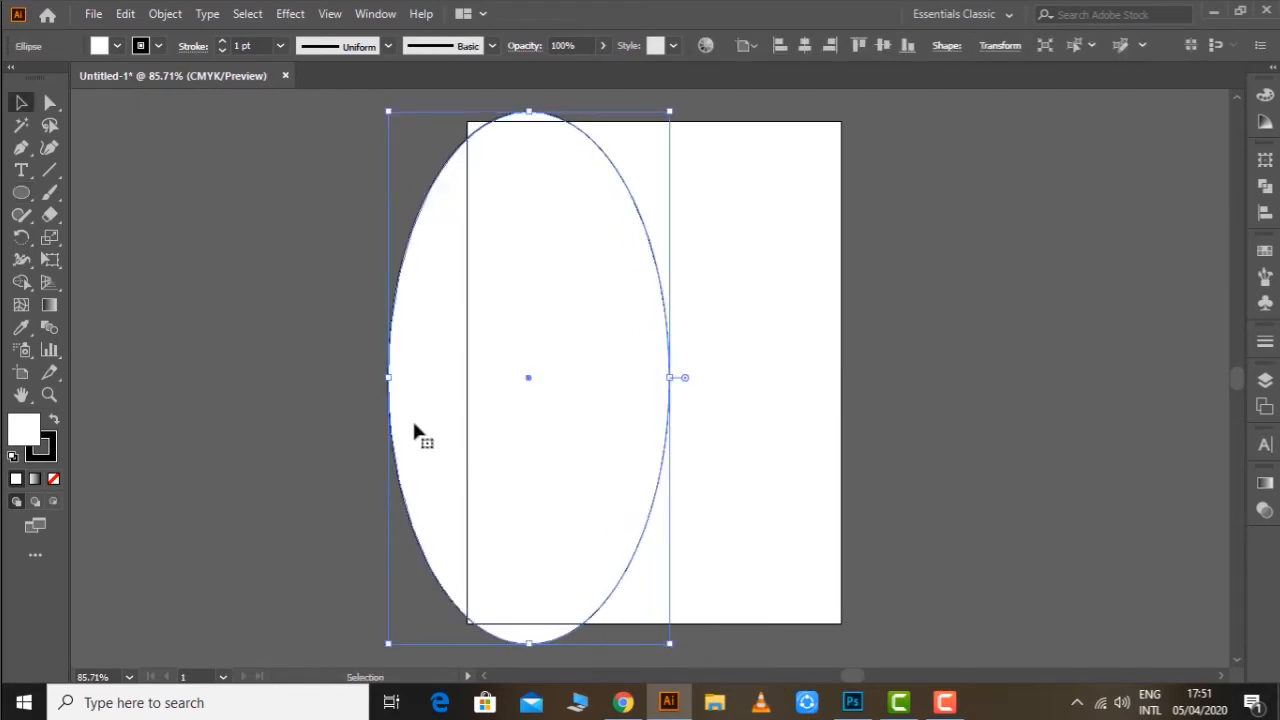
left_click_drag(391, 376, 307, 380)
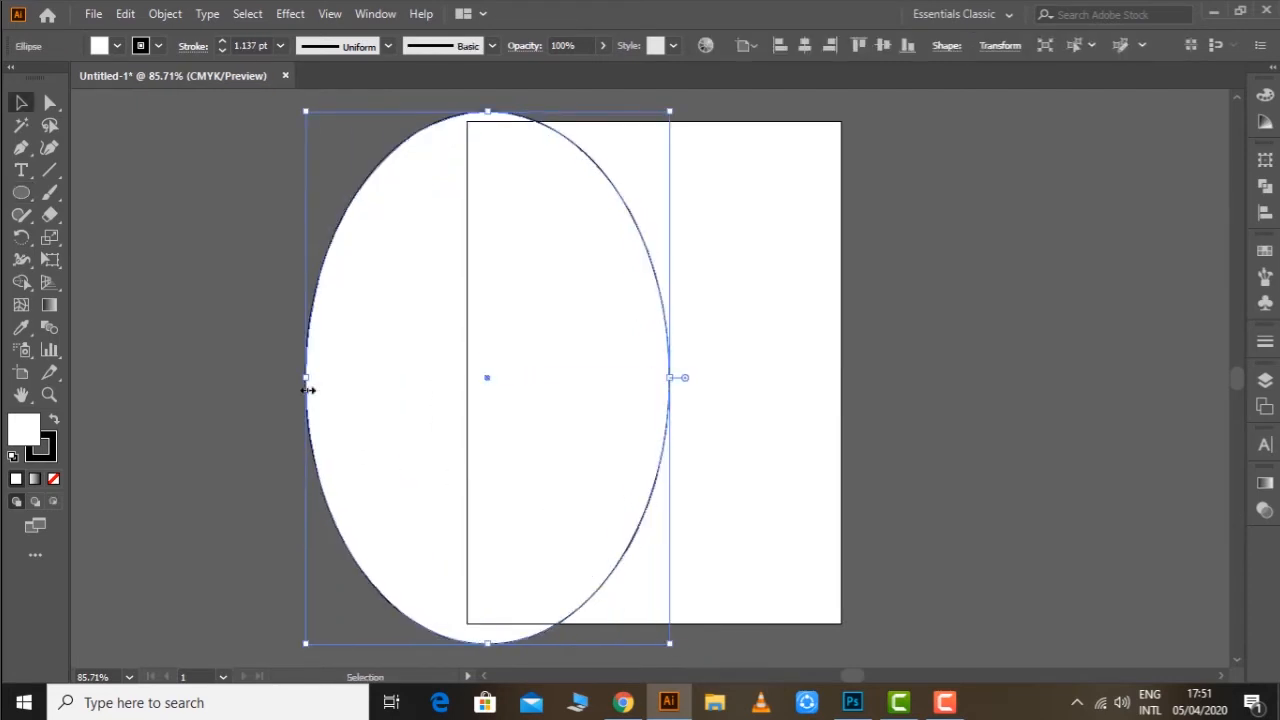
Move the ellipse slightly left and fit its height to the artboard's upper and lower edges.
left_click_drag(592, 318, 562, 318)
left_click_drag(458, 112, 460, 124)
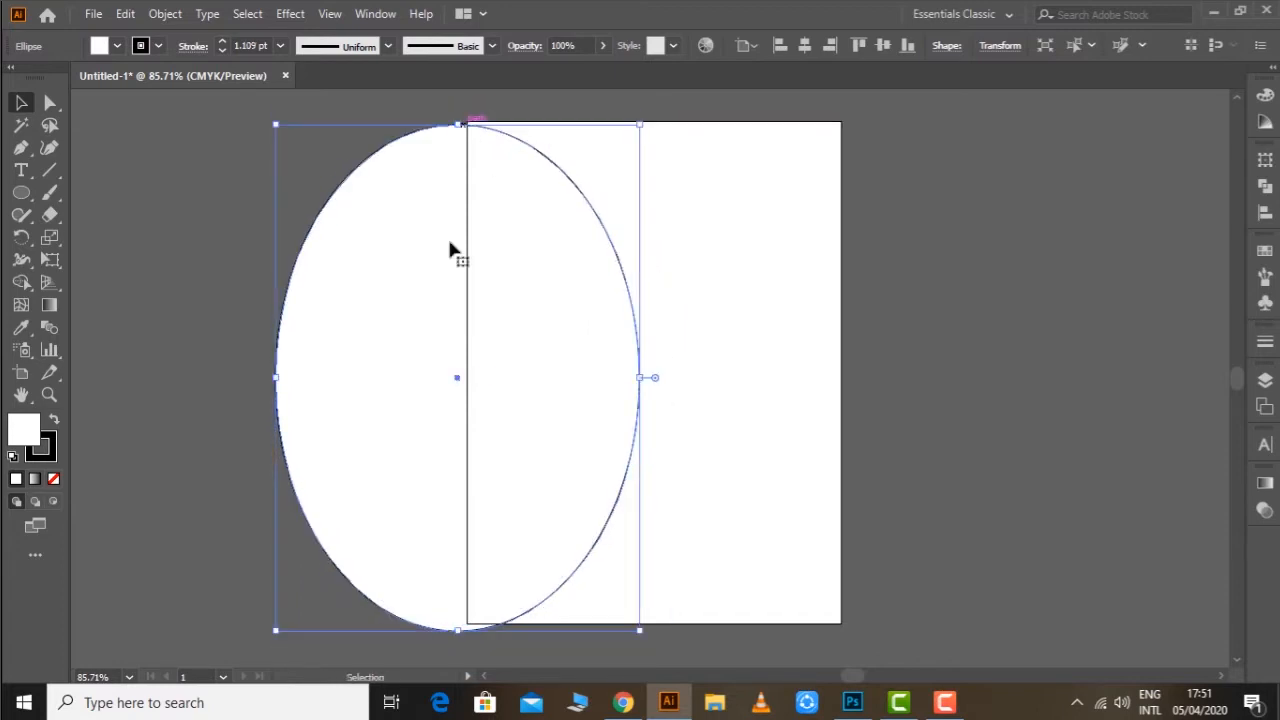
left_click_drag(448, 630, 457, 622)
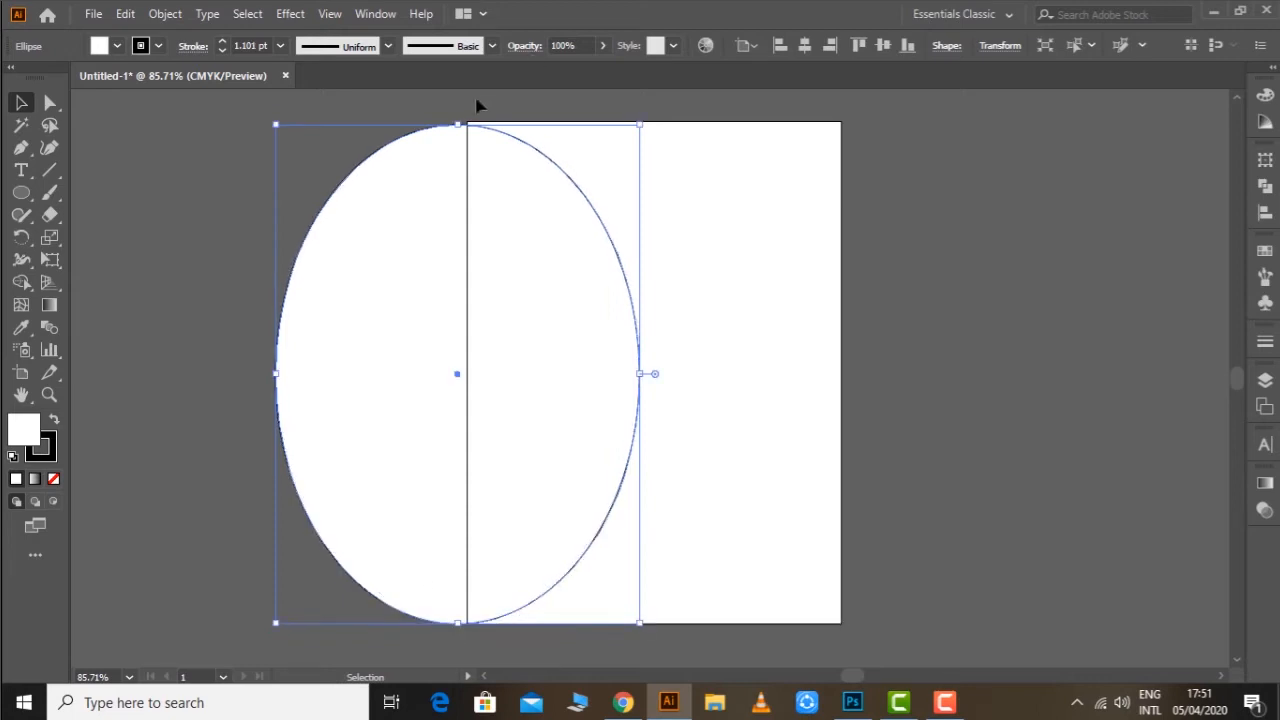
left_click_drag(458, 127, 457, 121)
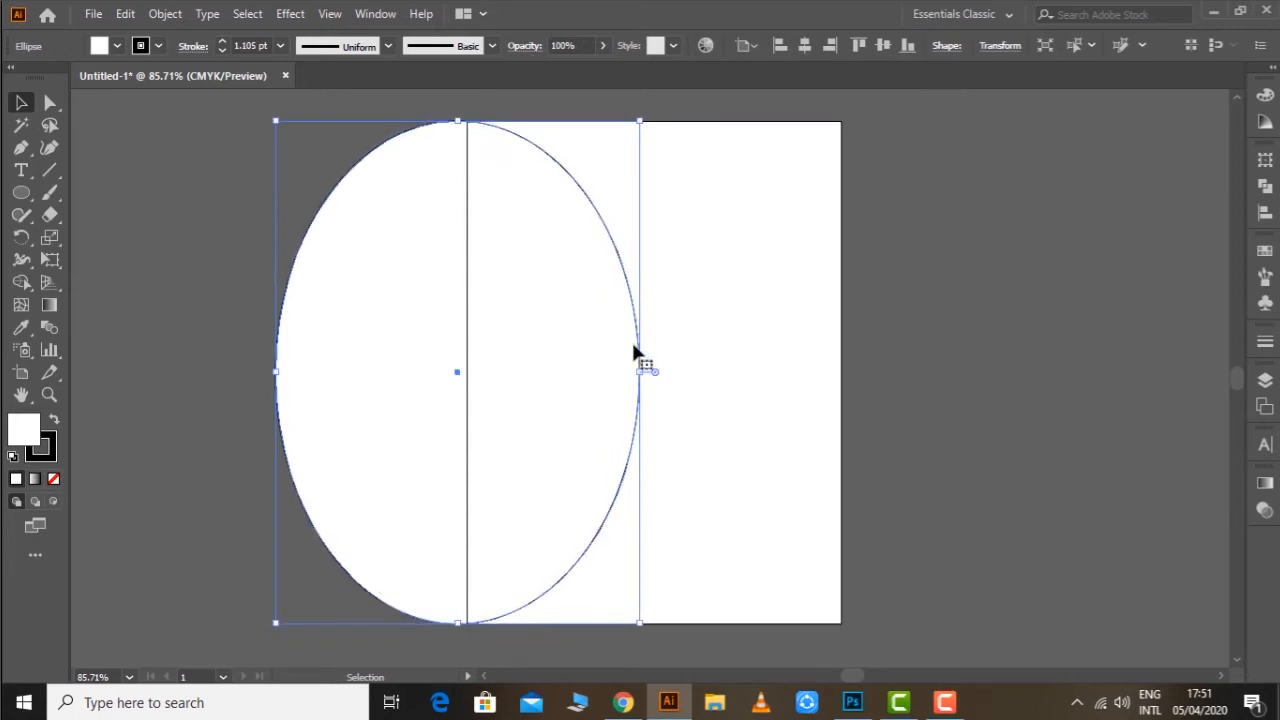
Move the ellipse's right anchor point outward to the artboard's vertical centre line.
key("a")
left_click_drag(639, 373, 654, 373)
left_click(1009, 266)
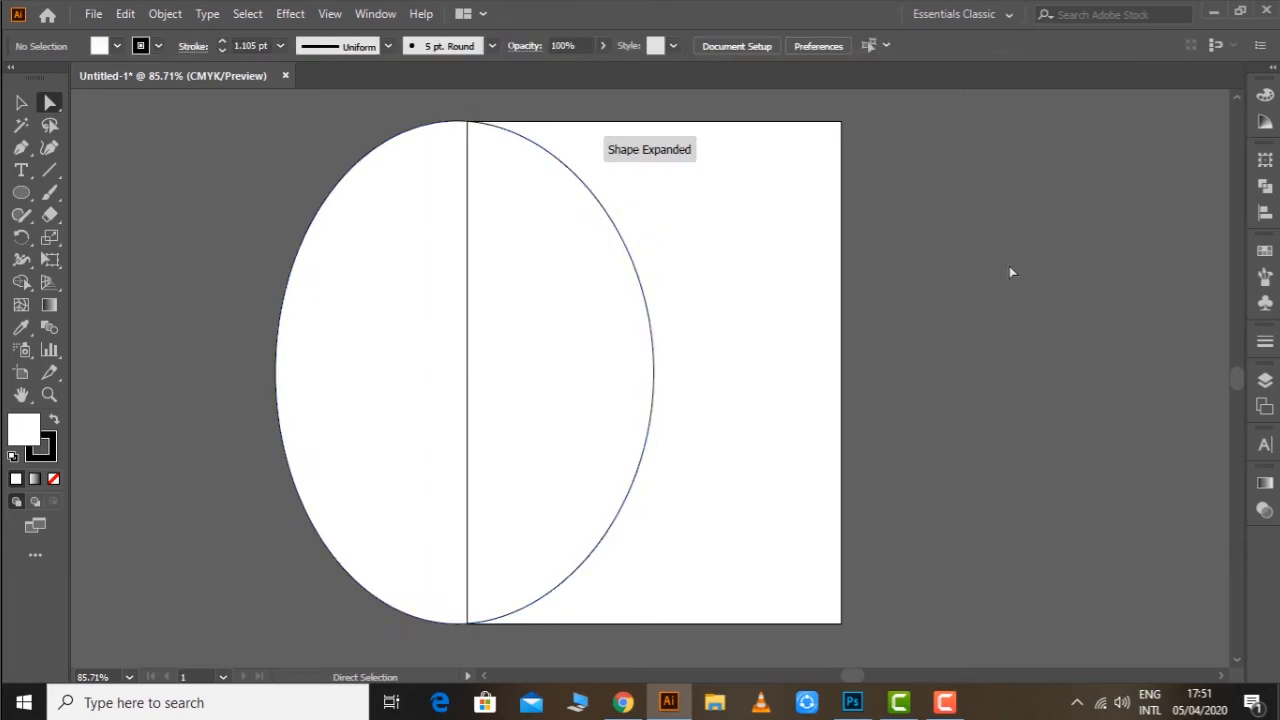
Delete the ellipse's left anchor point so that only its right half remains.
key("space")
left_click_drag(992, 265, 977, 271)
left_click_drag(280, 430, 248, 427)
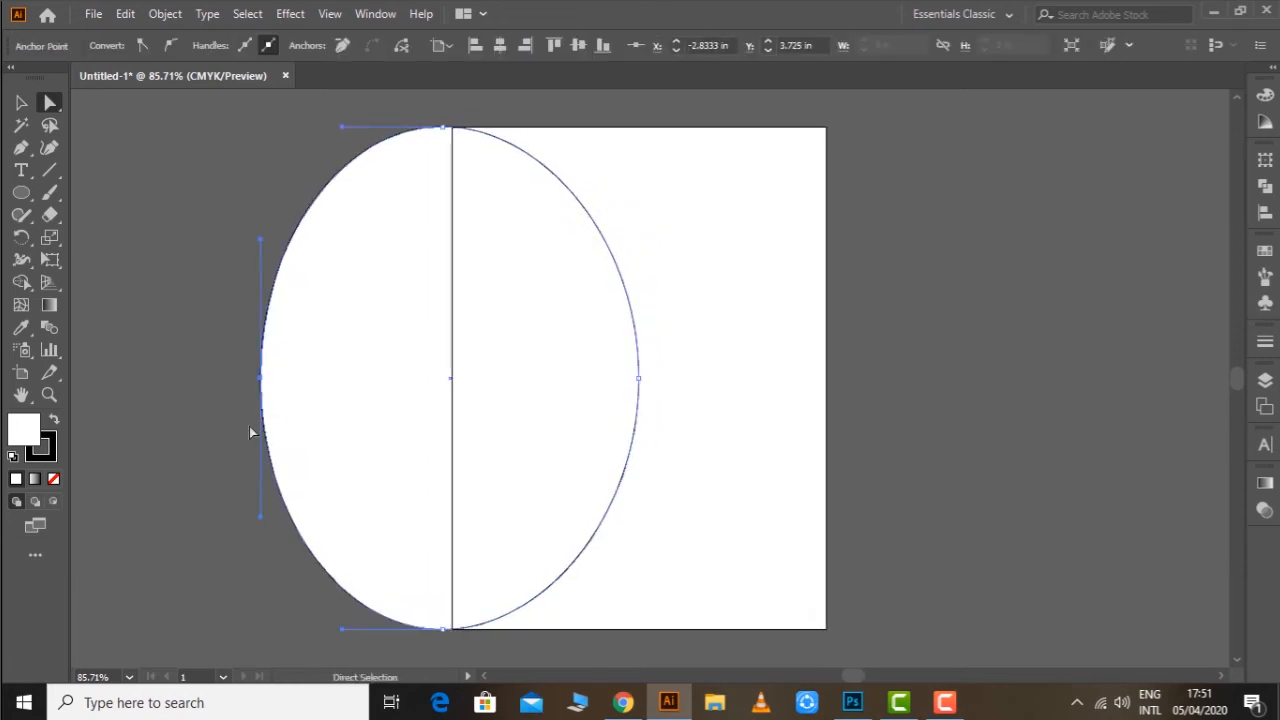
key("Delete")
key("space")
left_click_drag(371, 126, 319, 173)
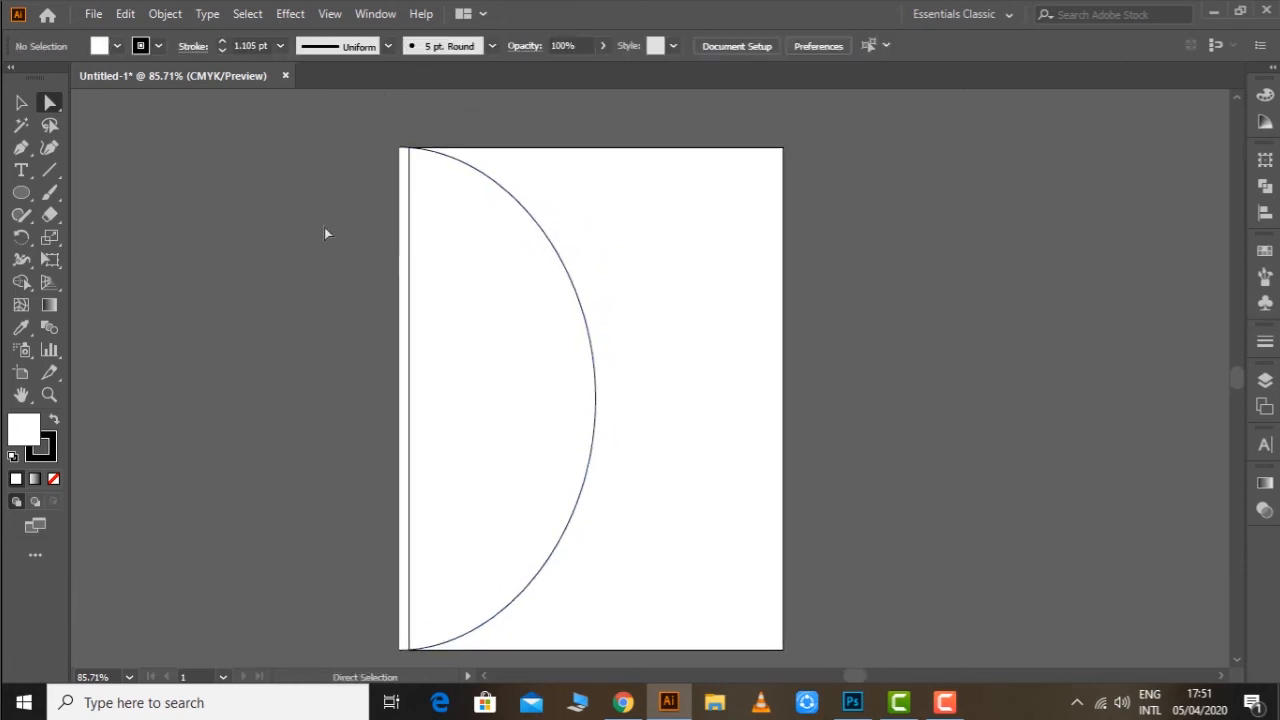
Draw a rectangle covering the artboard and set its fill to None.
left_click_drag(21, 192, 95, 191)
left_click_drag(408, 149, 779, 648)
key("v")
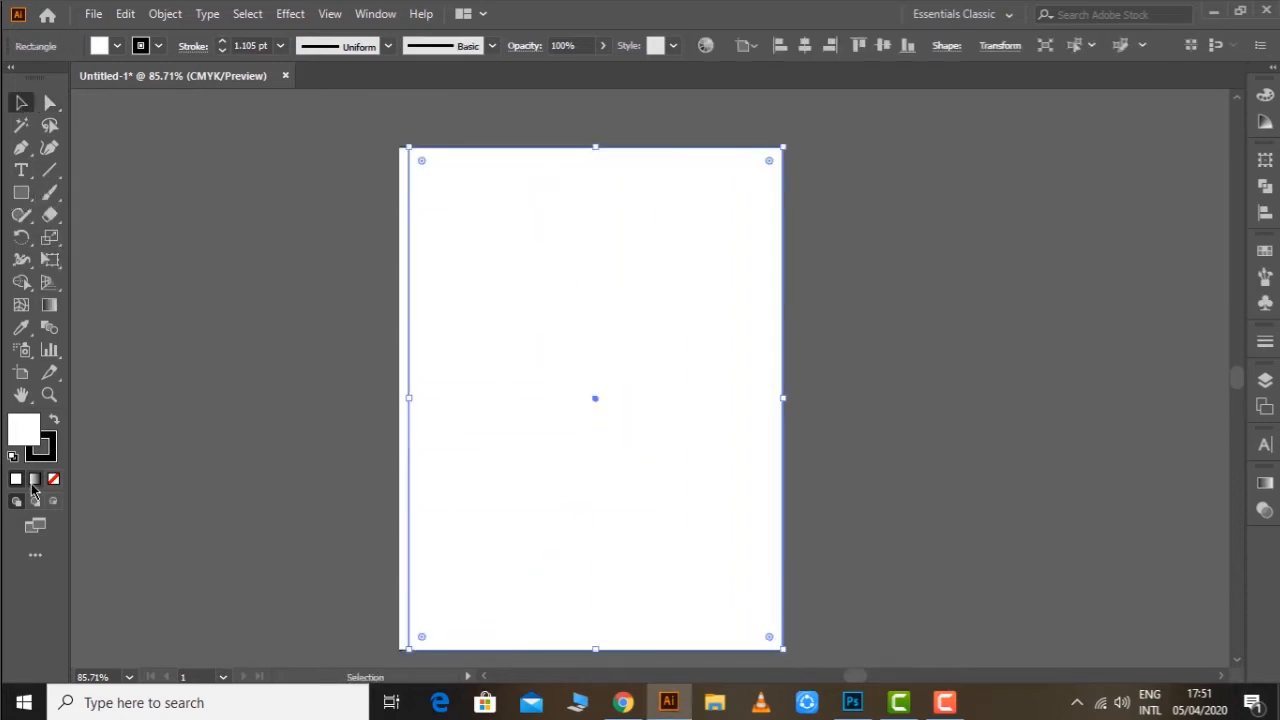
left_click(54, 481)
left_click(432, 104)
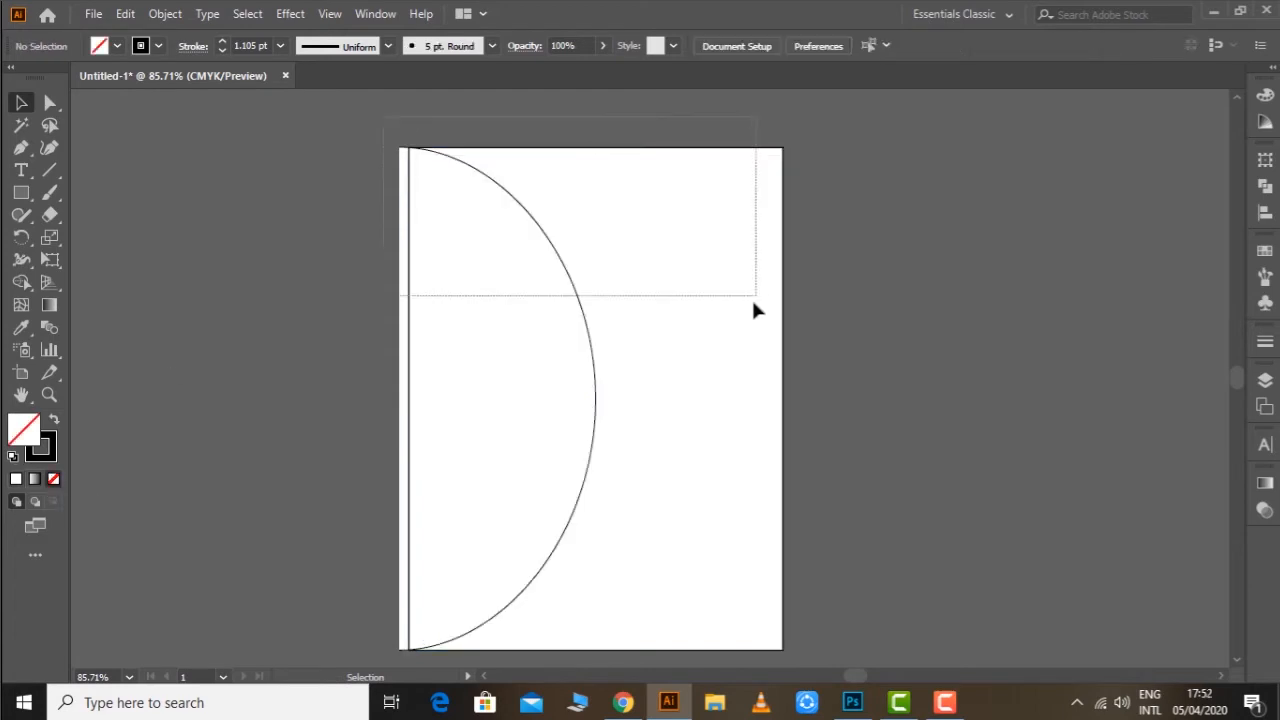
Split the half ellipse and the rectangle with the Pathfinder Divide operation.
key("ctrl+a")
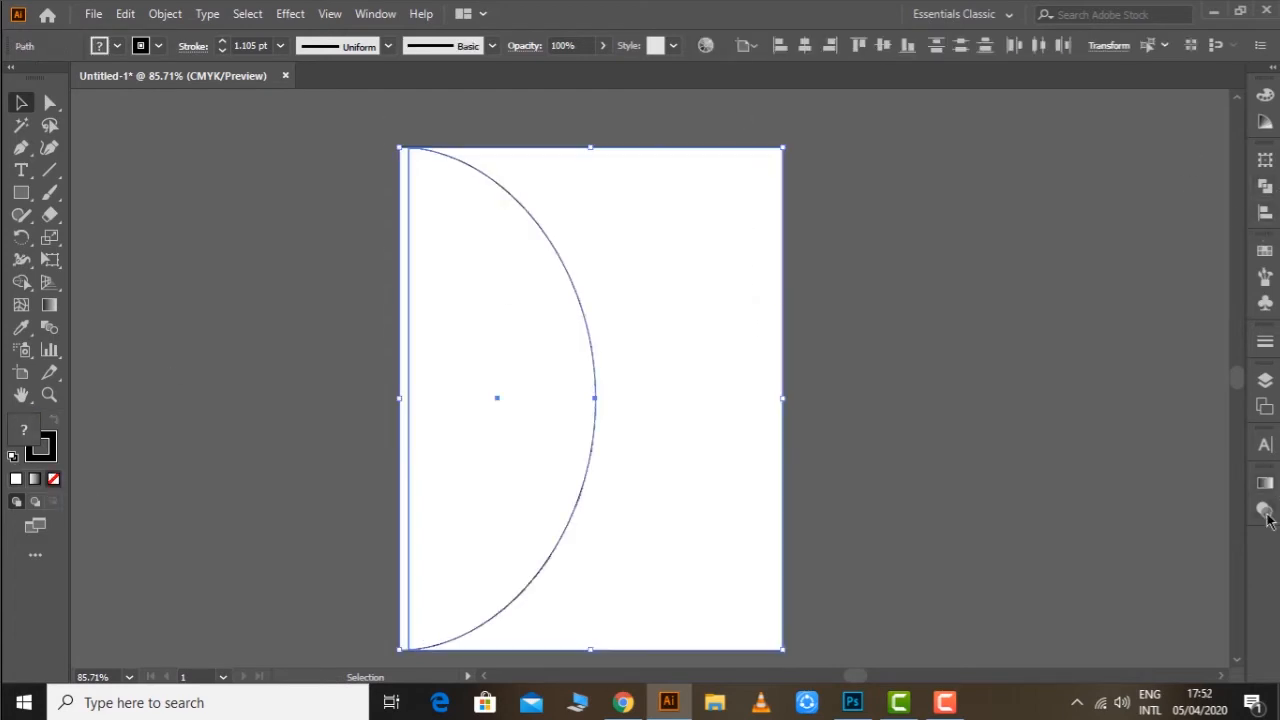
left_click(1265, 186)
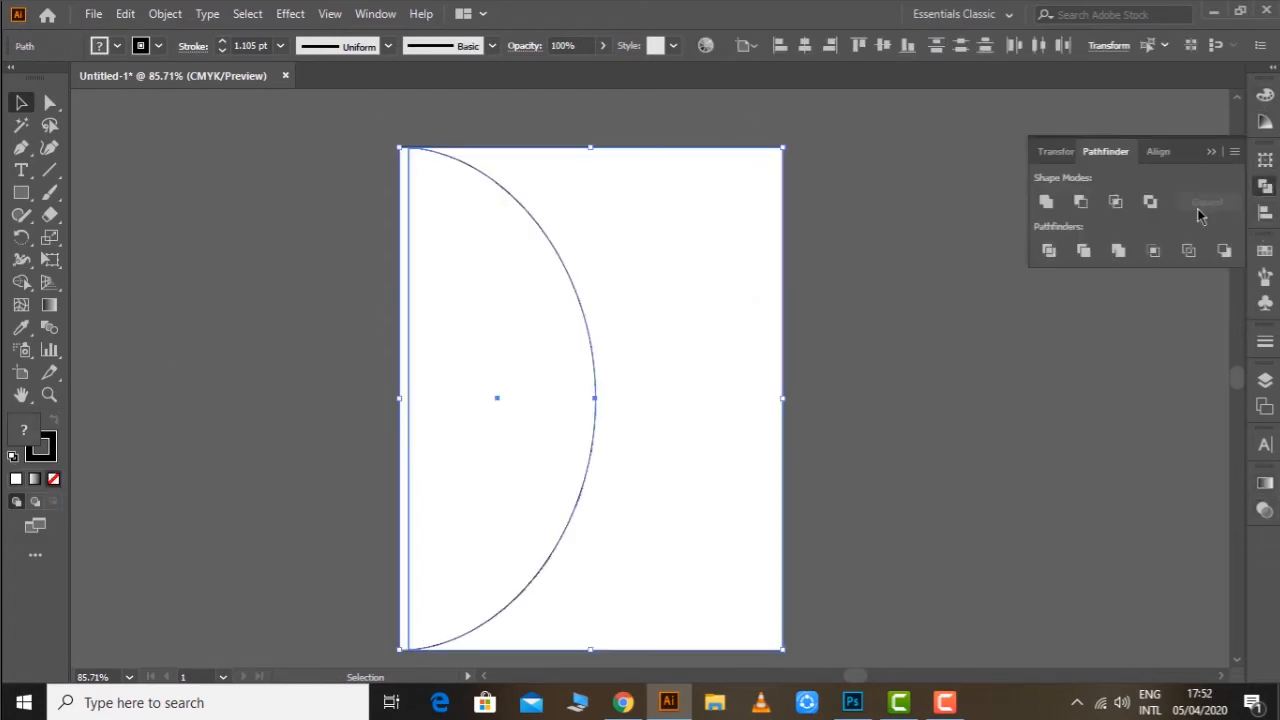
left_click(1049, 251)
left_click(829, 330)
left_click(405, 220)
key("Delete")
key("ctrl+z")
Ungroup the divided shapes and delete the narrow strip outside the artboard's left edge.
right_click(421, 224)
left_click(480, 377)
left_click(377, 323)
left_click(405, 358)
key("Delete")
Fill the half ellipse with the red swatch C=15 M=100 Y=90 K=10.
left_click(526, 194)
left_click(1211, 152)
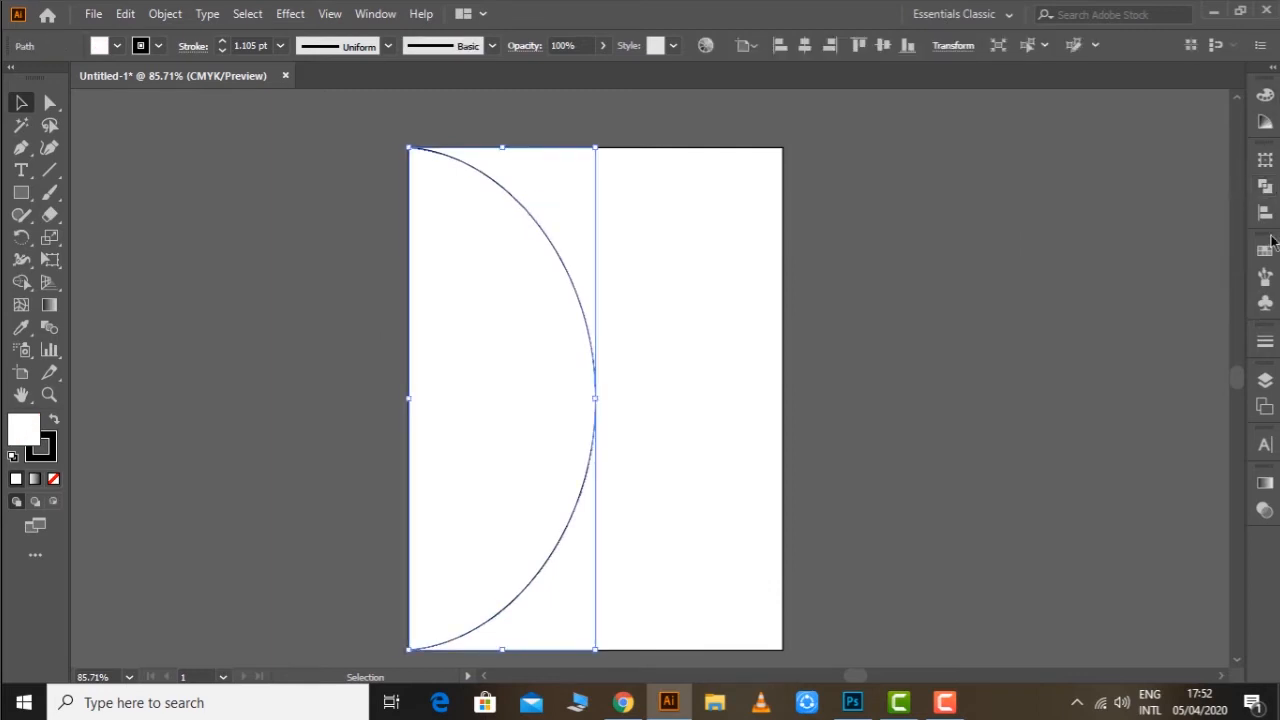
left_click(1264, 250)
left_click(1162, 304)
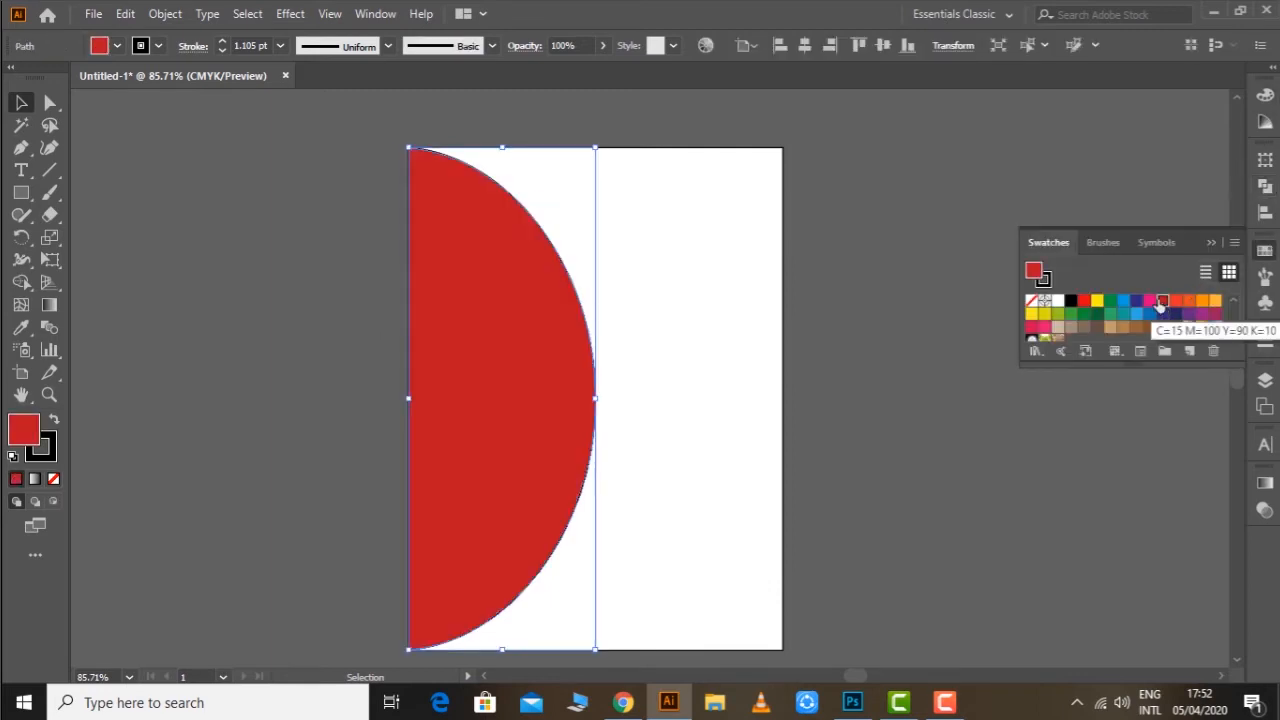
left_click(895, 259)
left_click(496, 150)
left_click_drag(496, 150, 642, 196)
key("ctrl+z")
left_click(850, 196)
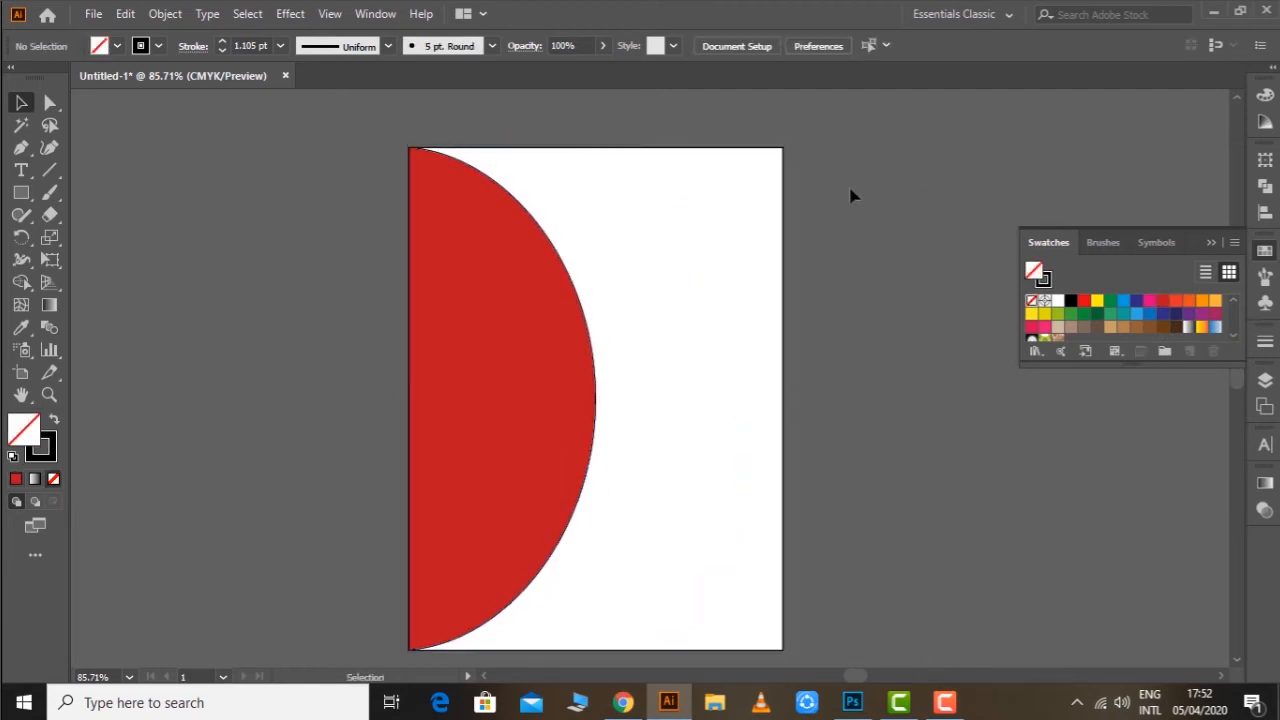
Add the text "chips" on the white area beside the red shape.
scroll(836, 186, "down", 1)
left_click_drag(822, 246, 789, 258)
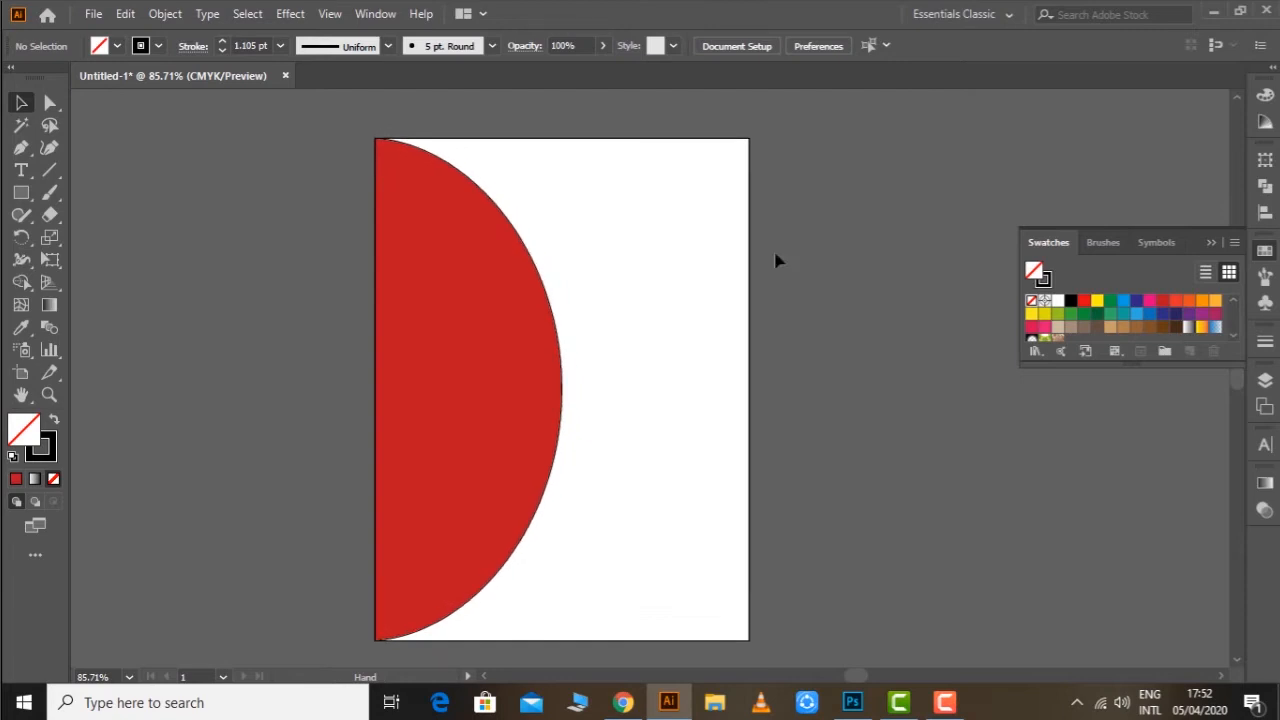
key("t")
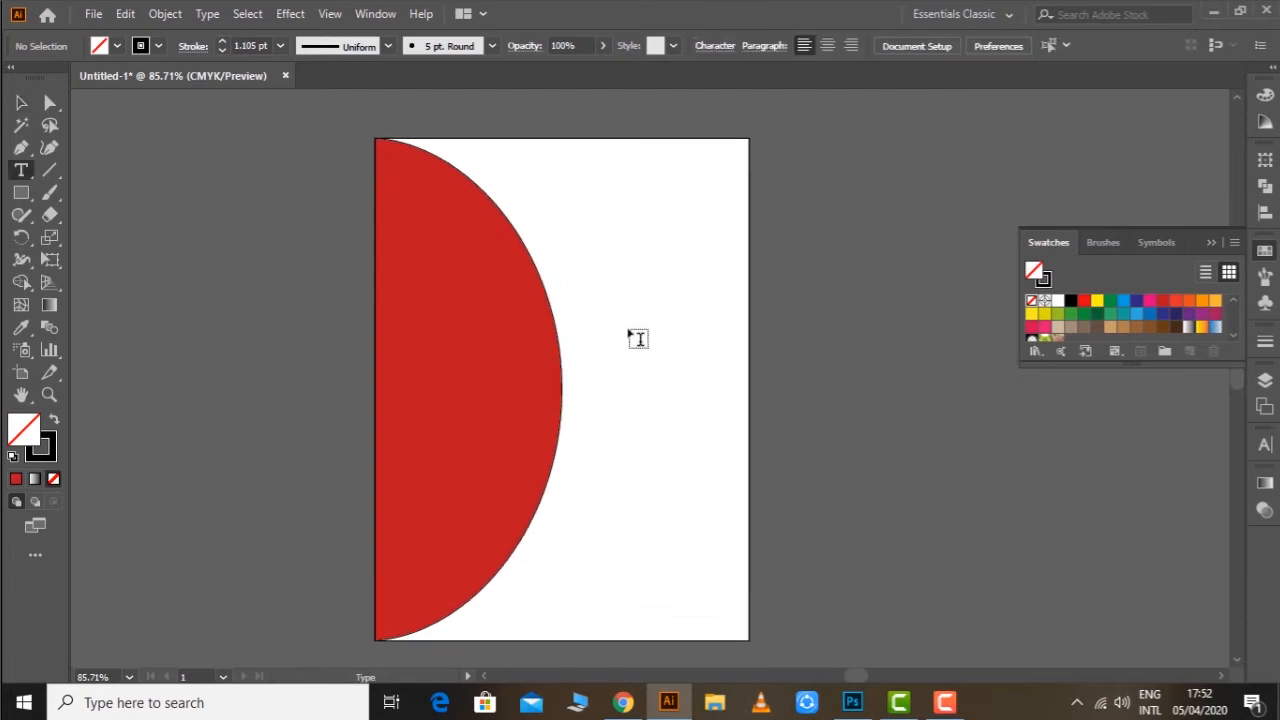
left_click(638, 334)
type("chips")
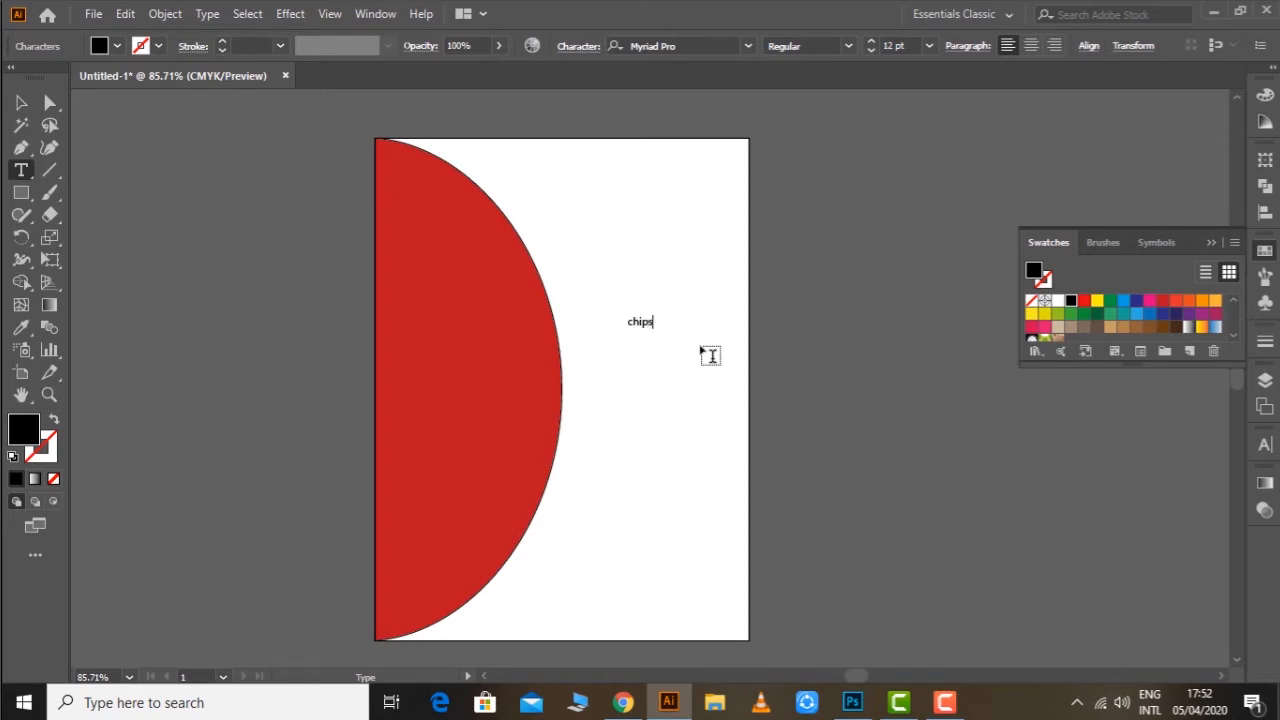
left_click(698, 339, "ctrl")
Enlarge the "chips" text to about 37.69 pt and place a duplicate directly below it.
key("v")
left_click(637, 322)
left_click_drag(654, 330, 665, 390)
left_click(857, 369)
Replace the wording of the lower "chips" copy with "Barbeque".
key("t")
double_click(665, 388)
type("B")
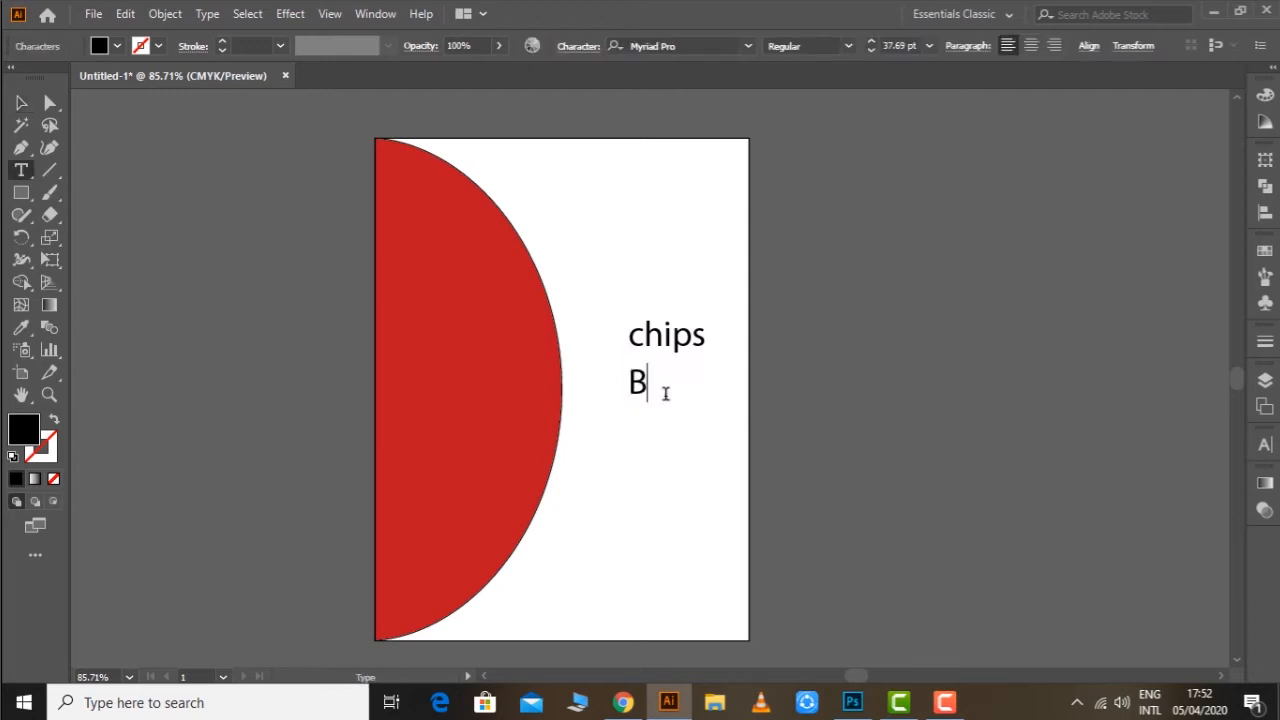
type("arbe")
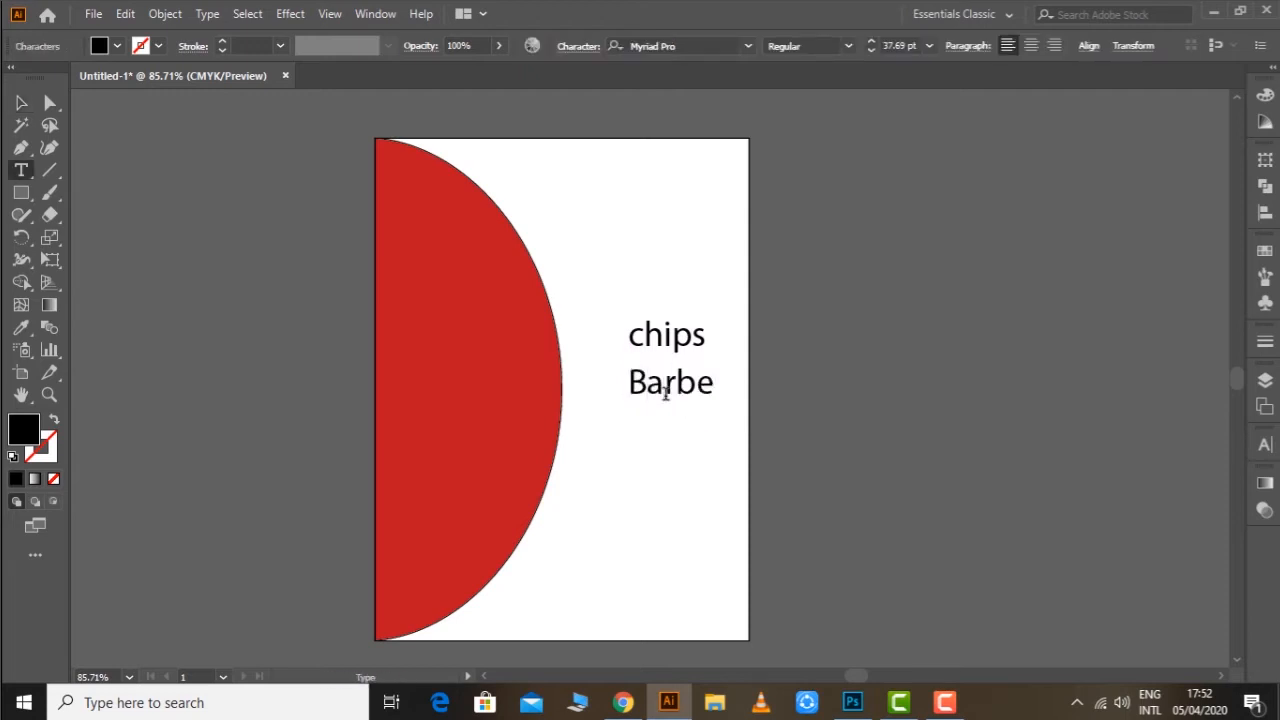
left_click(863, 324, "ctrl")
Duplicate the "chips" text vertically and change the copy just above "Barbeque" to "Potato".
key("a")
mouse_move(672, 334)
left_mouse_down()
mouse_move(677, 274)
mouse_move(665, 338)
left_mouse_up()
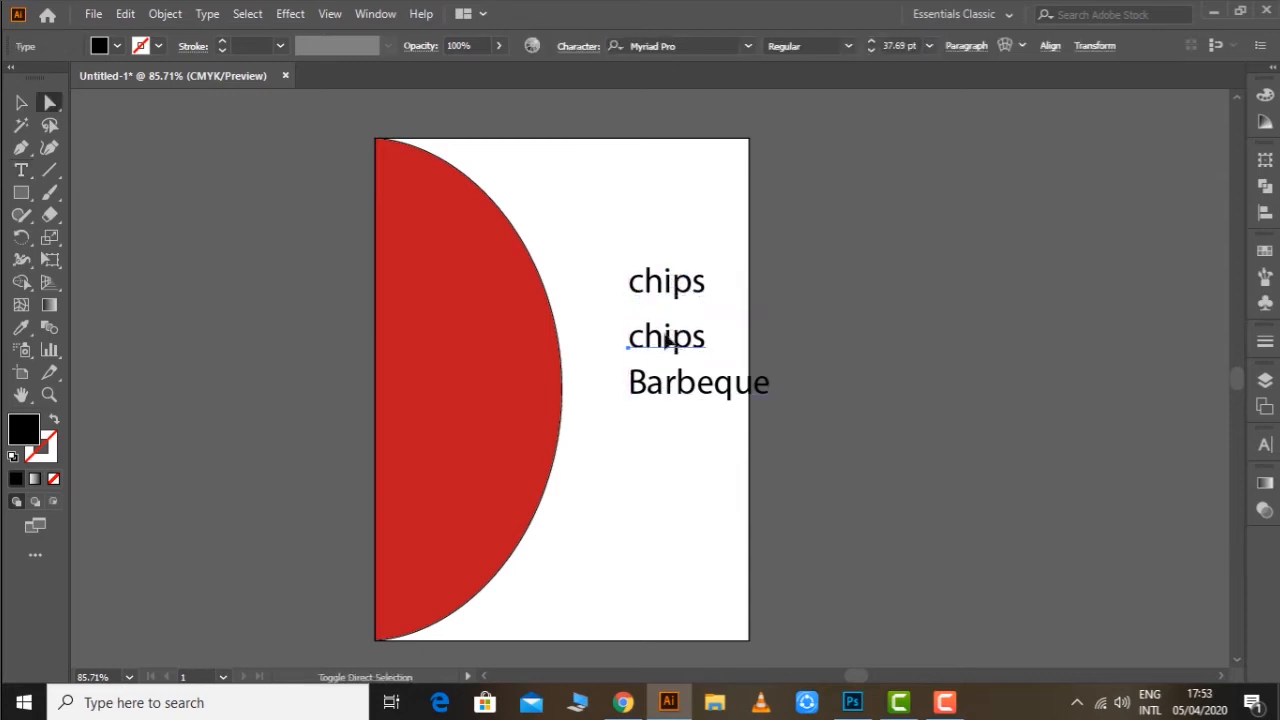
key("t")
double_click(667, 338)
type("Potato")
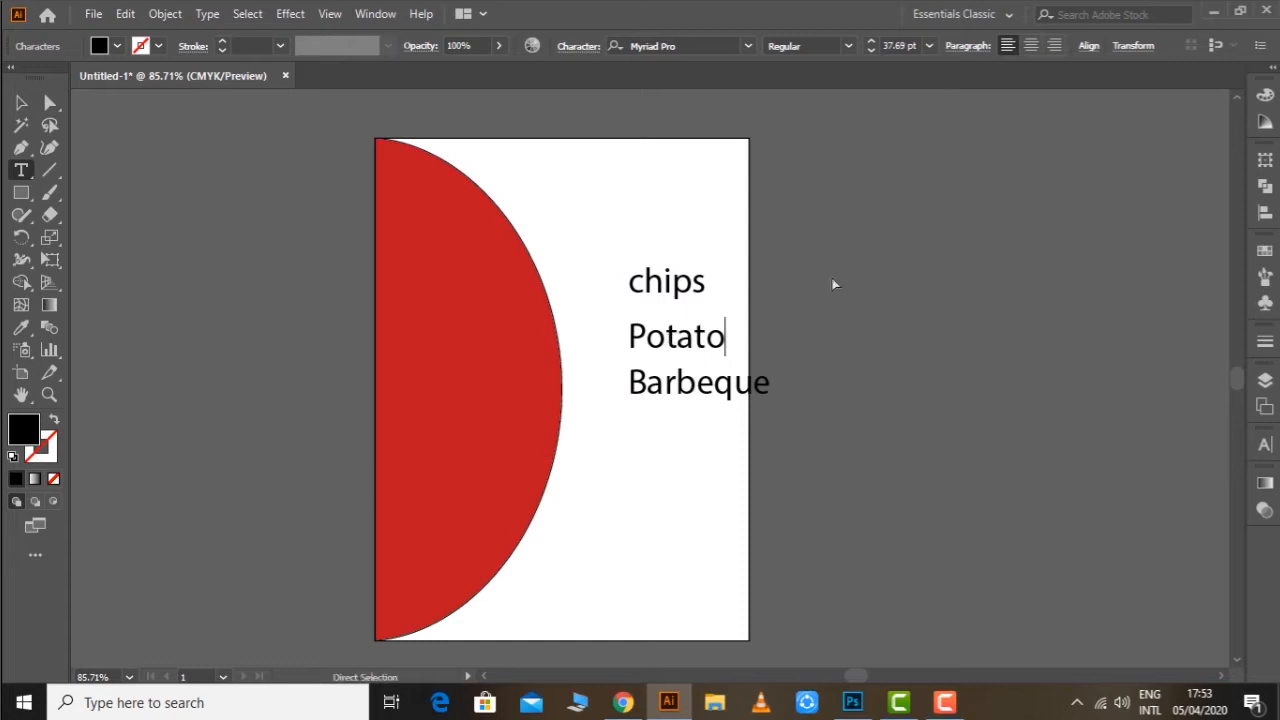
left_click(835, 285, "ctrl")
Duplicate the "chips" text upward and change the upper copy to "40% More".
key("a")
left_click_drag(677, 283, 672, 228)
key("t")
double_click(672, 228)
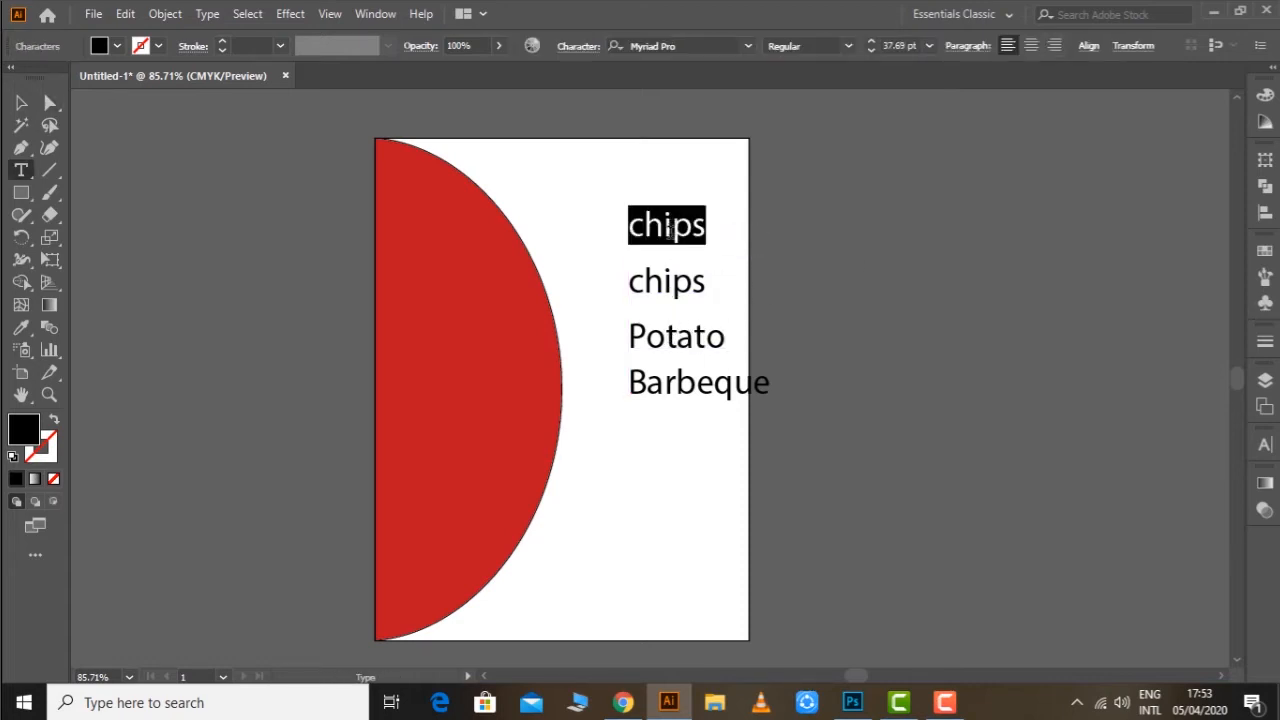
type("40% mp")
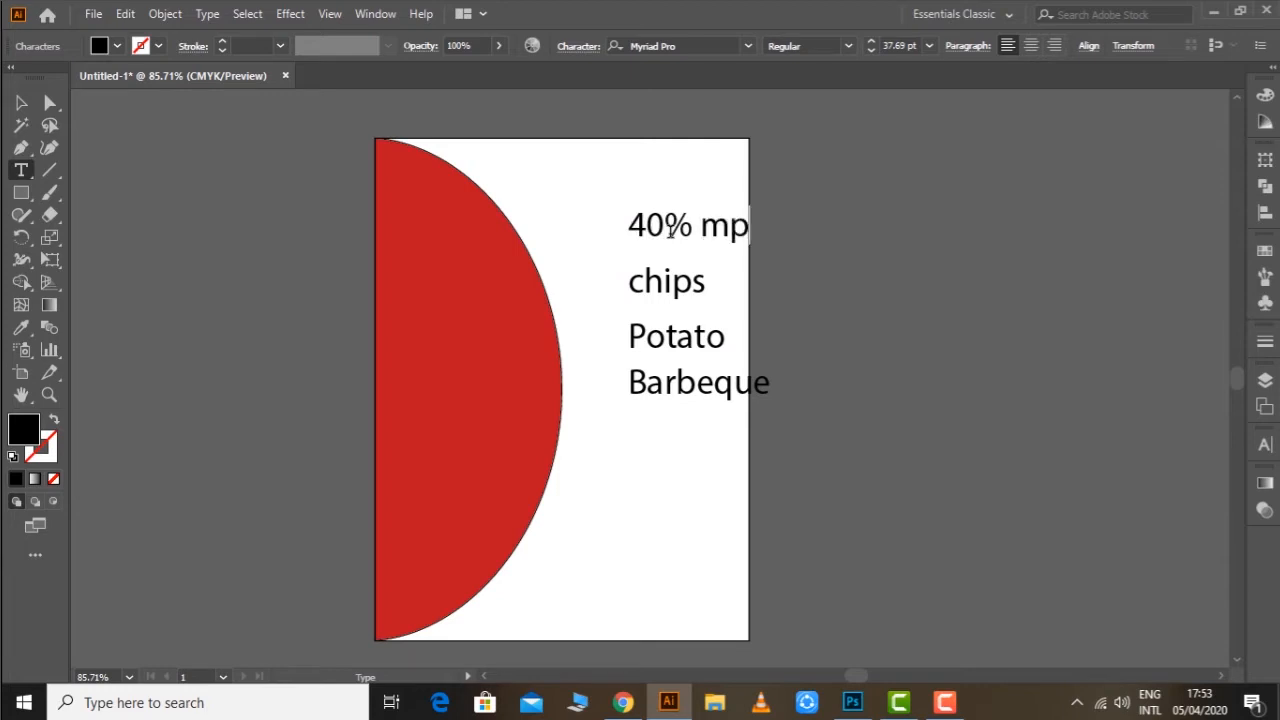
key("BackSpace")
key("BackSpace")
key("BackSpace")
type("More")
left_click(871, 191, "ctrl")
Move the "40% More" text off the artboard to its right side.
key("a")
left_click_drag(746, 230, 883, 304)
key("space")
left_click_drag(661, 286, 635, 270)
Enlarge the "chips" text to about 60.85 pt and move "Potato" and "Barbeque" further down the artboard.
left_click_drag(634, 266, 690, 290)
key("b")
key("v")
left_click_drag(627, 352, 650, 383)
left_click_drag(660, 325, 648, 407)
left_click(679, 345)
Try fonts on the "chips" text and set it to AvantGarde Md BT.
left_click(676, 280)
key("ctrl+t")
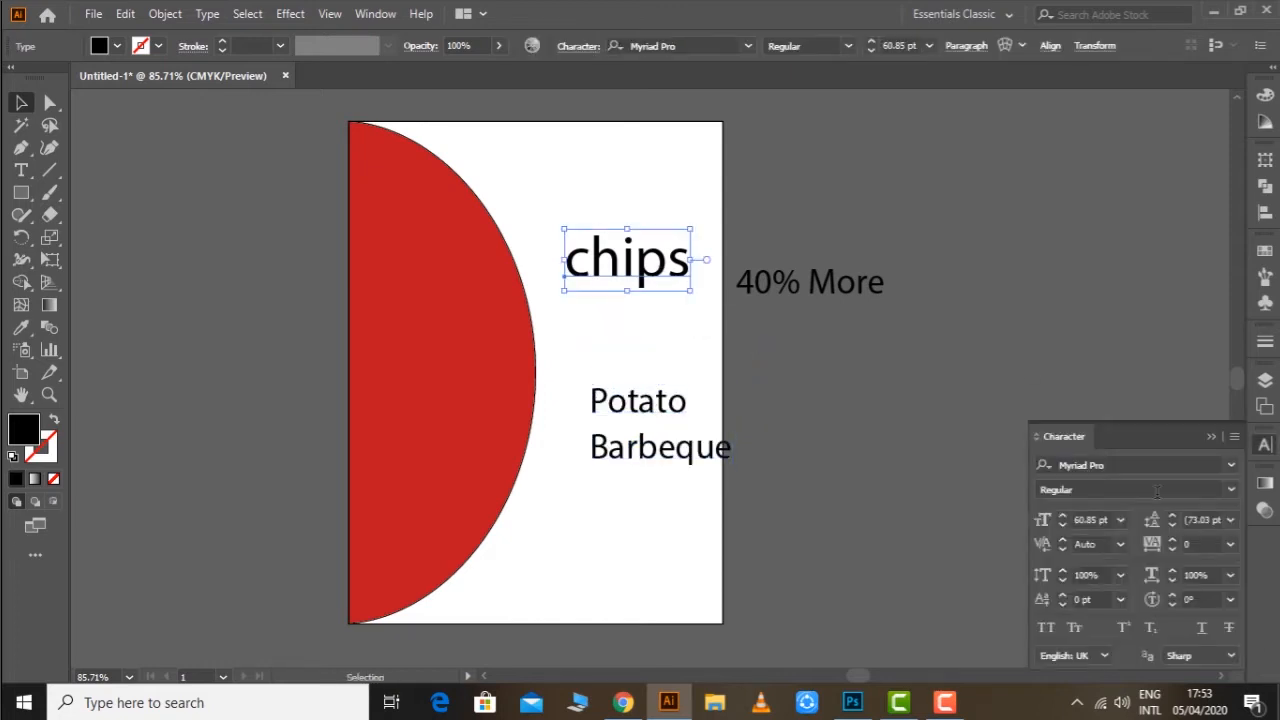
left_click(1230, 465)
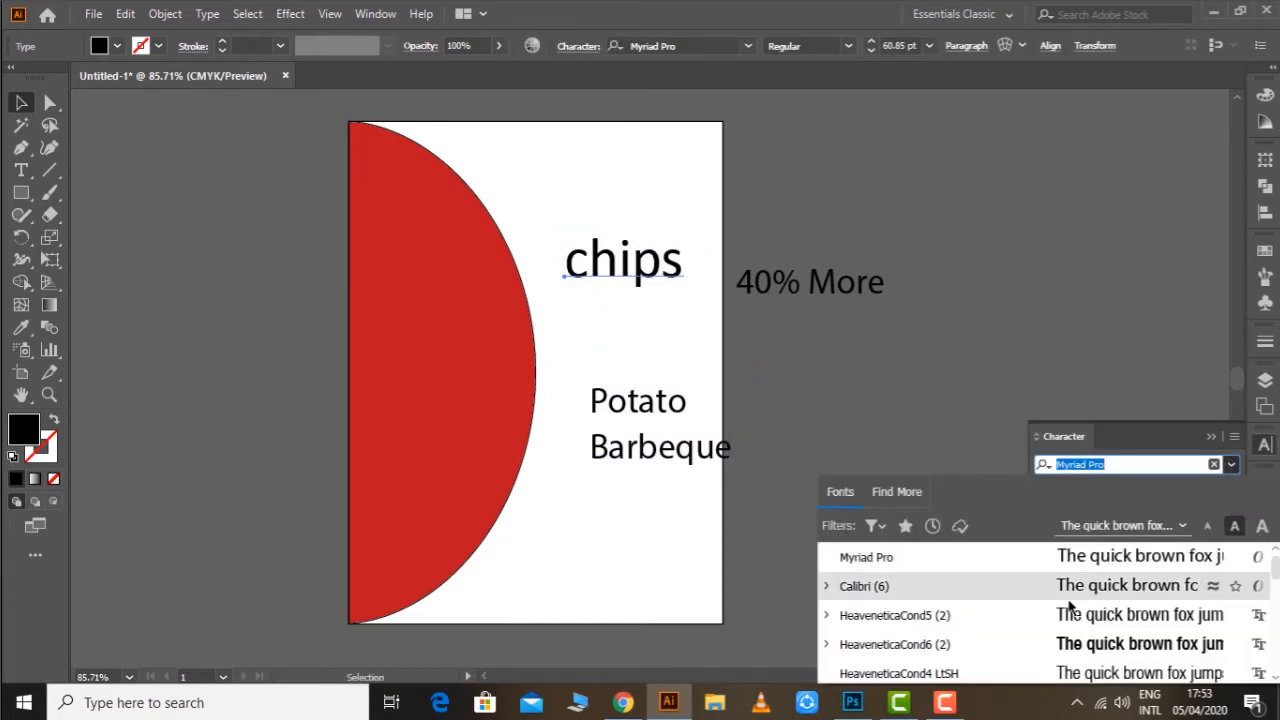
key("Down")
key("Down")
key("Down")
key("Down")
key("Down")
key("Down")
key("Down")
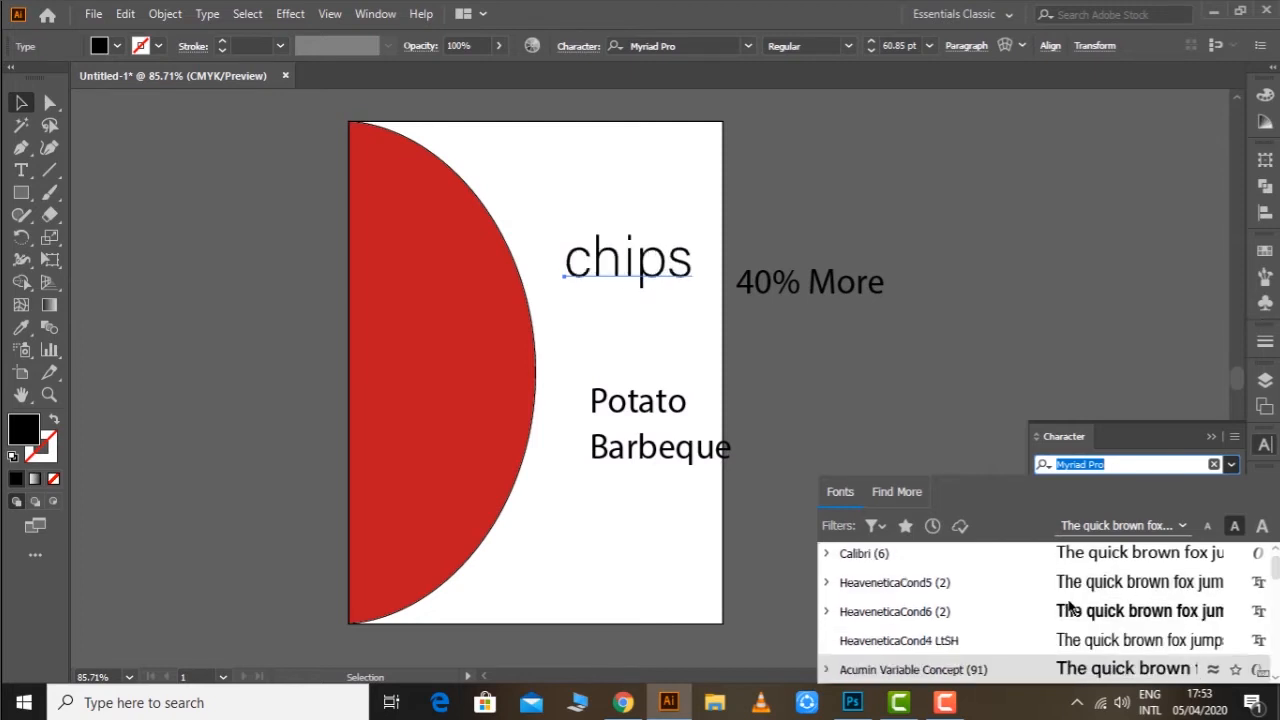
key("Down")
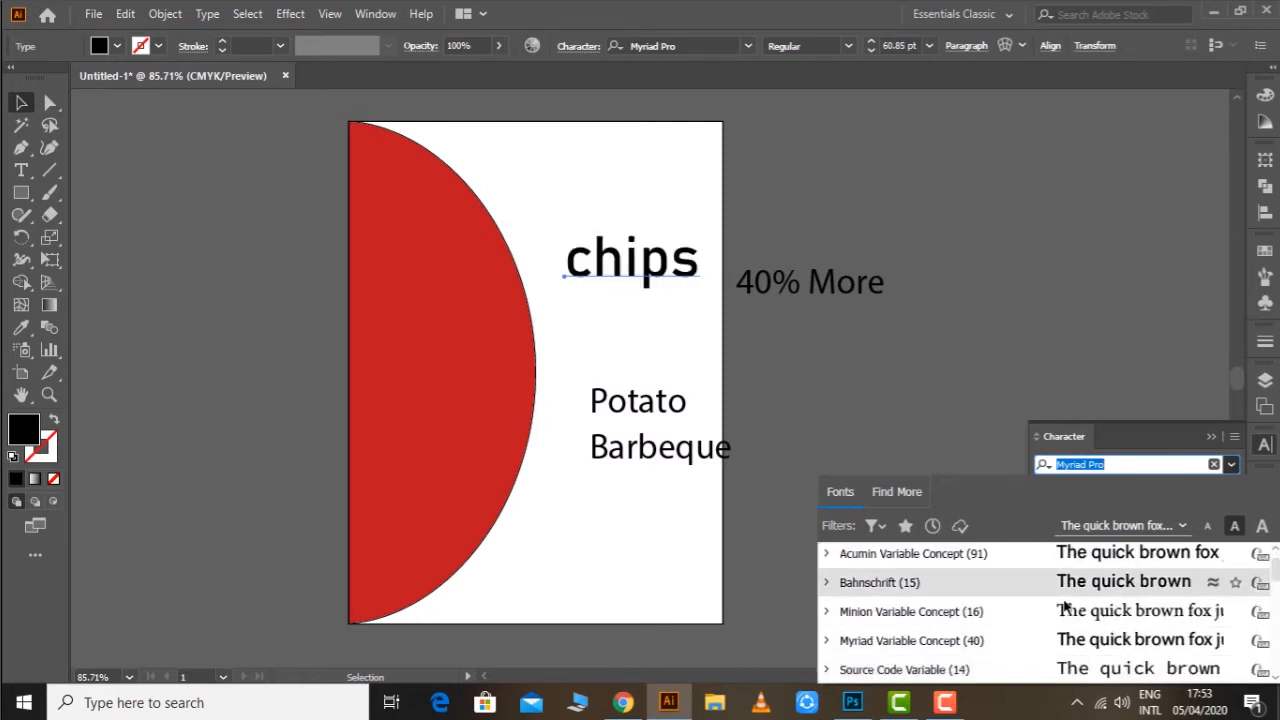
key("Down")
key("Down")
key("Down")
key("Down")
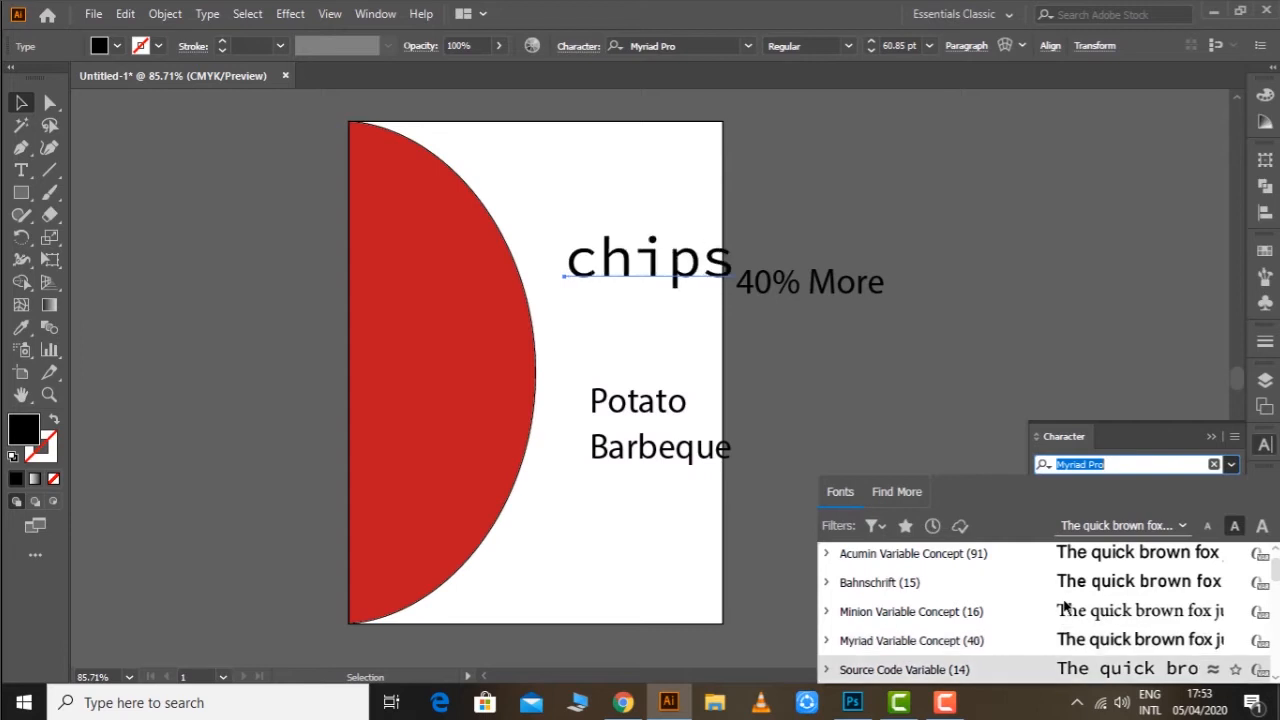
key("Down")
key("Down")
key("Down")
key("Down")
key("Down")
key("Down")
key("Down")
key("Down")
key("Down")
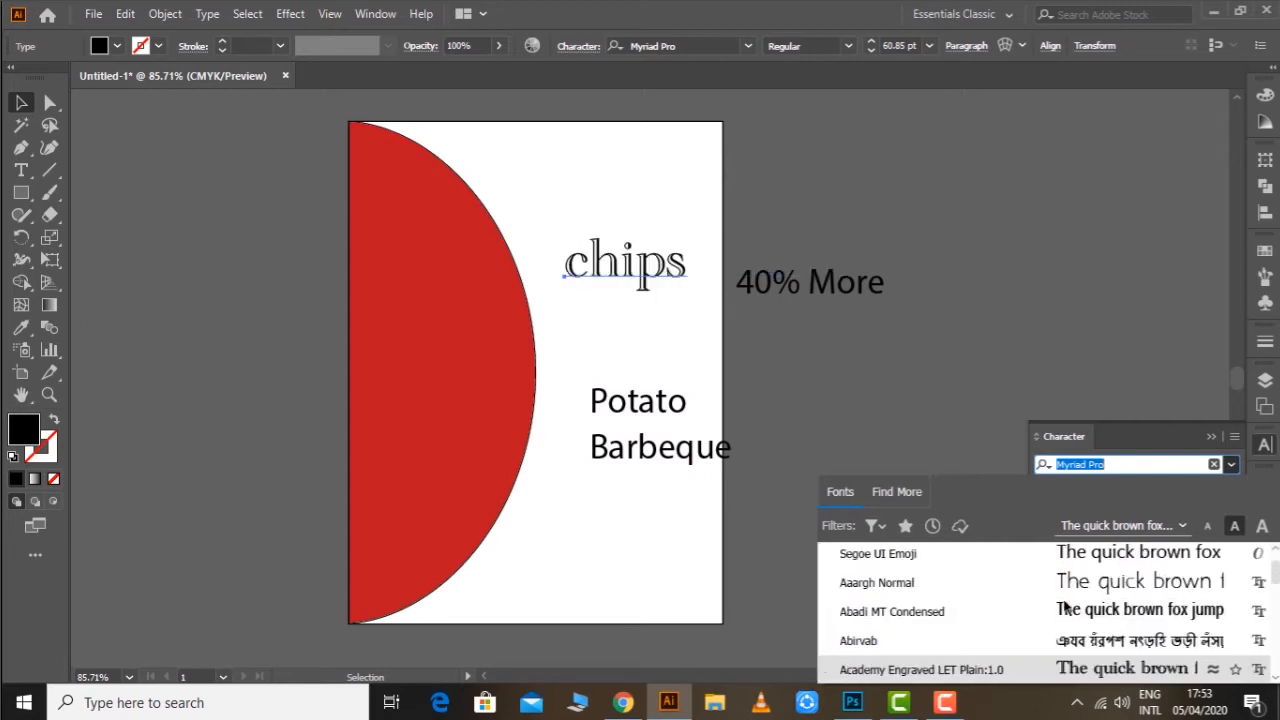
key("Down")
key("Down")
key("Down")
key("Down")
key("Down")
key("Down")
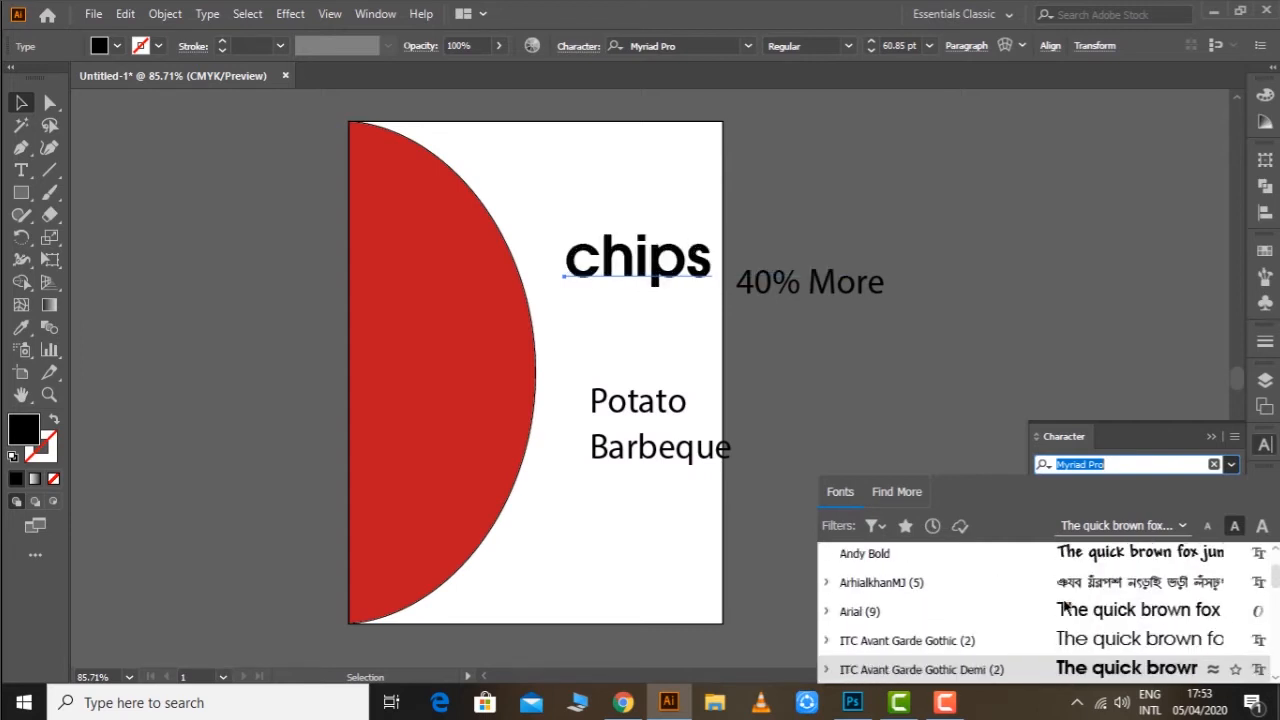
key("Down")
key("Down")
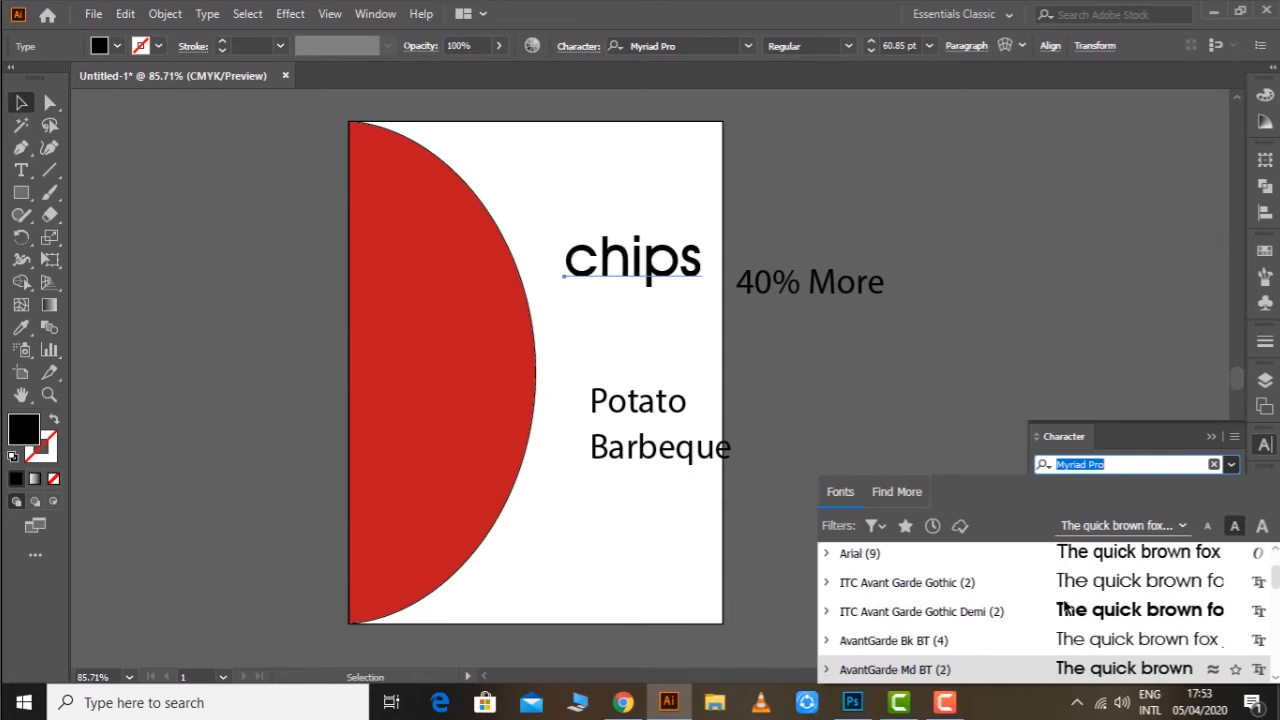
key("Return")
Search the fonts for "Av" and set the "chips" text to ITC Avant Garde Gothic Demi.
left_click(1231, 489)
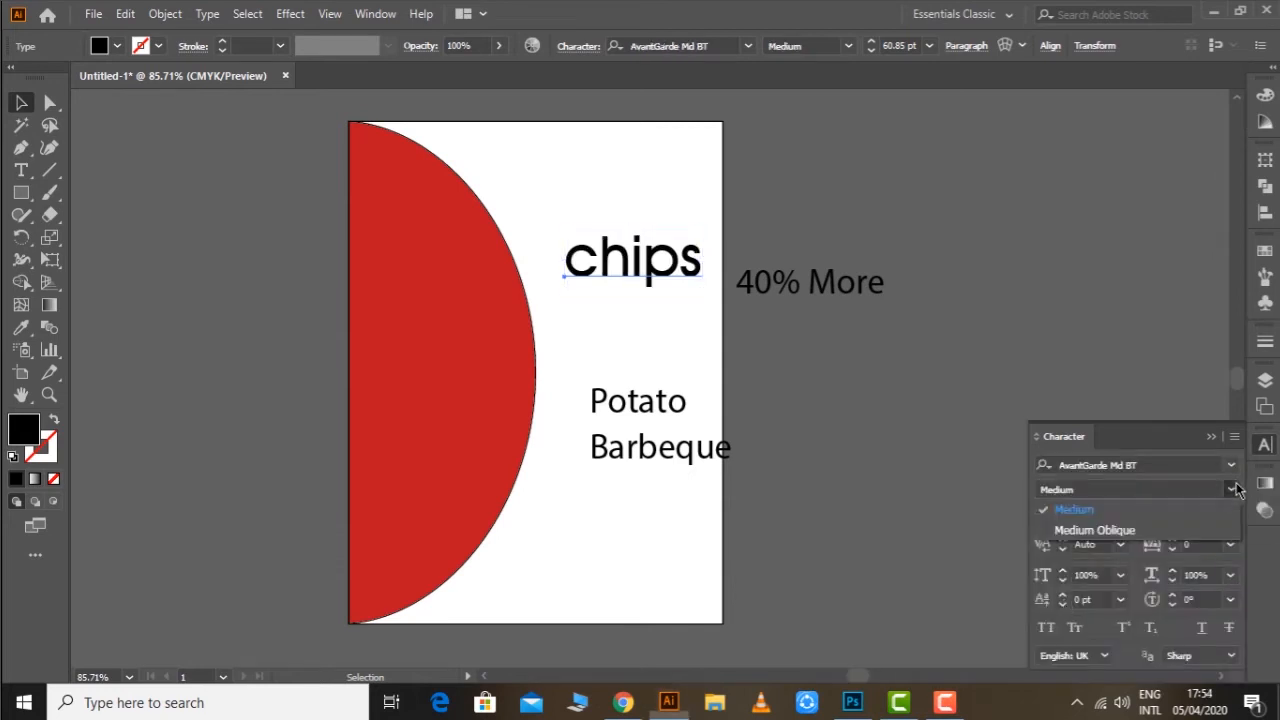
left_click(1165, 464)
left_click(1165, 464)
key("BackSpace")
key("BackSpace")
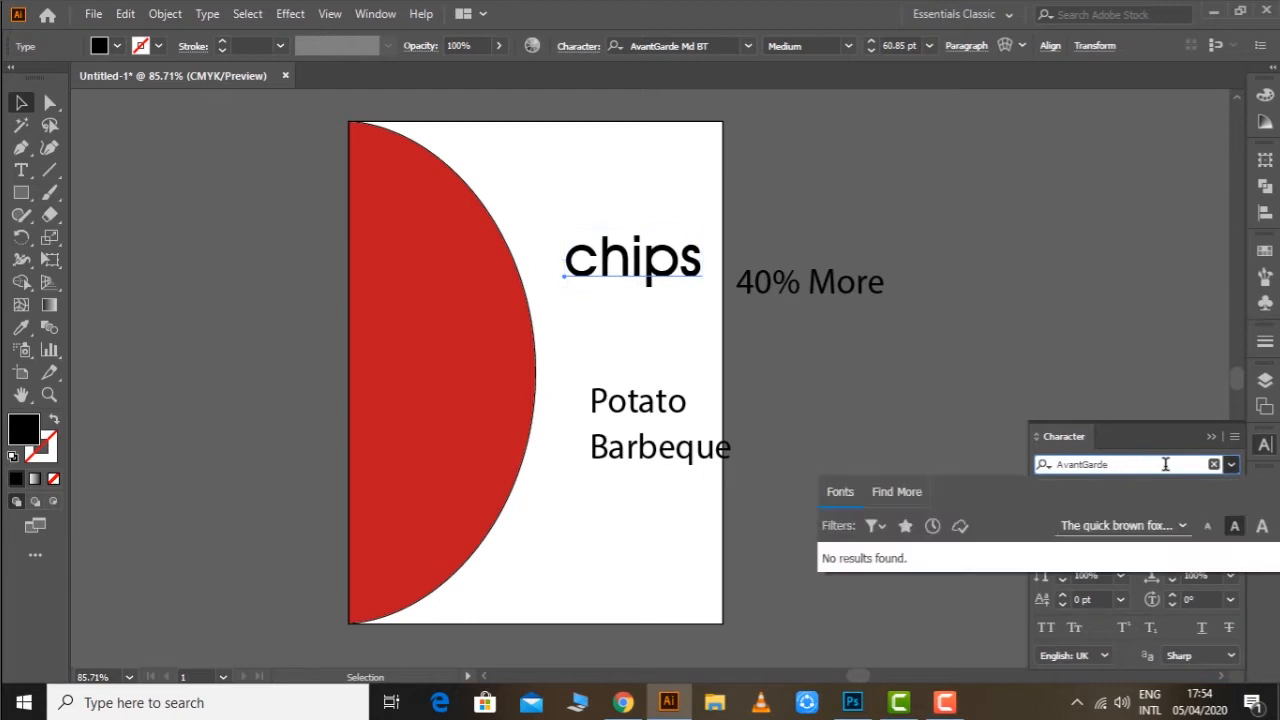
key("BackSpace")
key("BackSpace")
key("BackSpace")
key("BackSpace")
key("BackSpace")
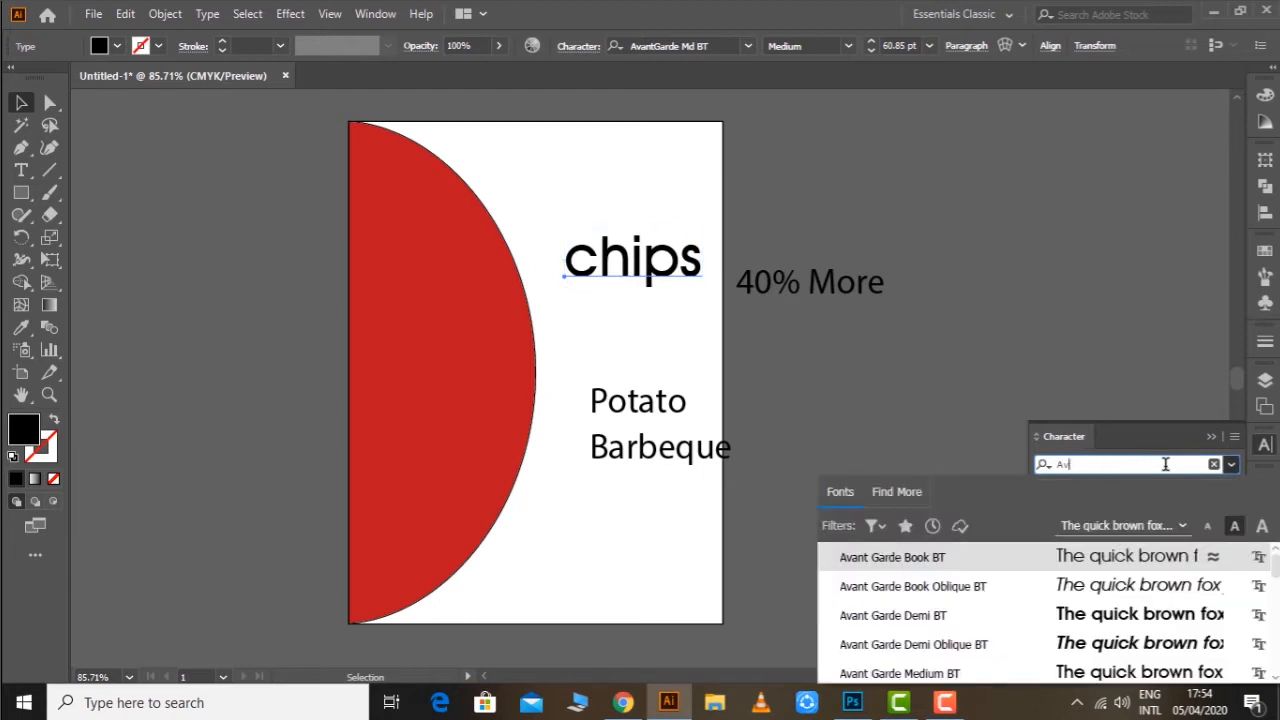
key("Down")
key("Down")
key("Down")
key("Down")
key("Down")
key("Down")
key("Down")
key("Down")
key("Down")
key("Down")
key("Down")
key("Down")
key("Down")
key("Up")
key("Up")
key("Up")
key("Up")
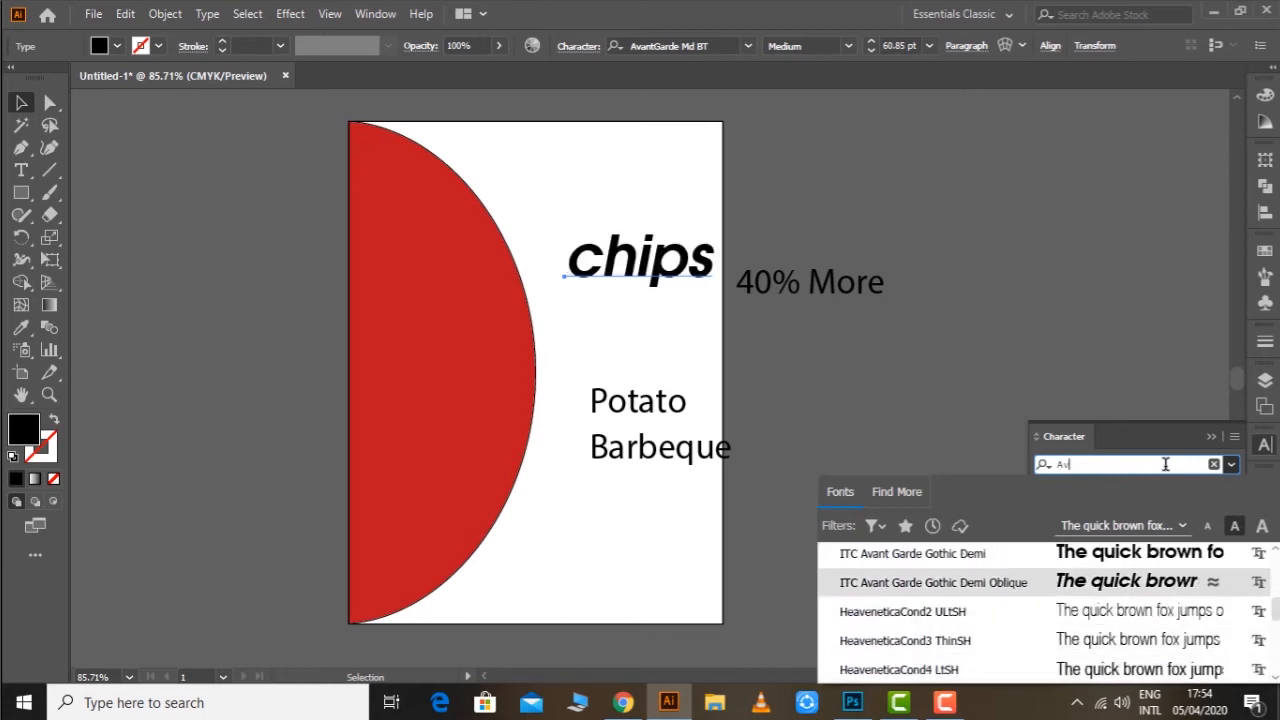
key("Up")
key("Return")
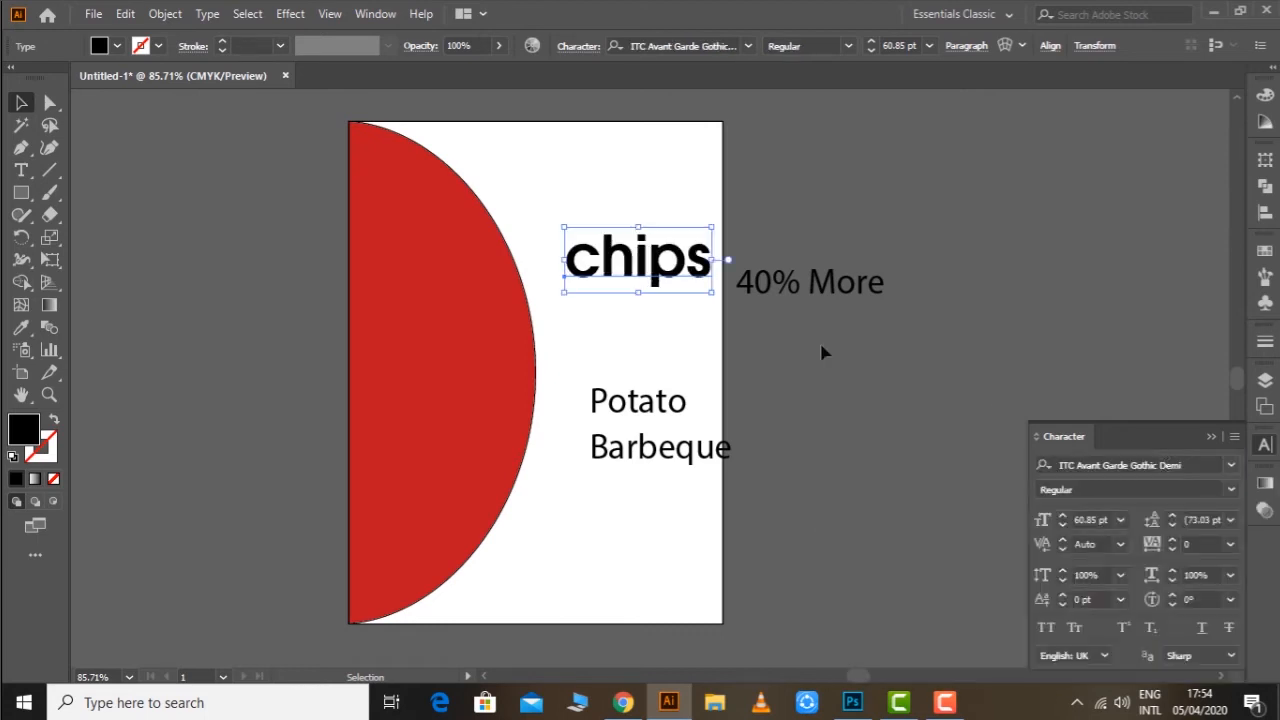
Reduce the "chips" text to about 51.15 pt and move "Potato" up closer beneath it.
left_click_drag(711, 264, 642, 264)
left_click(851, 264)
left_click_drag(654, 397, 646, 336)
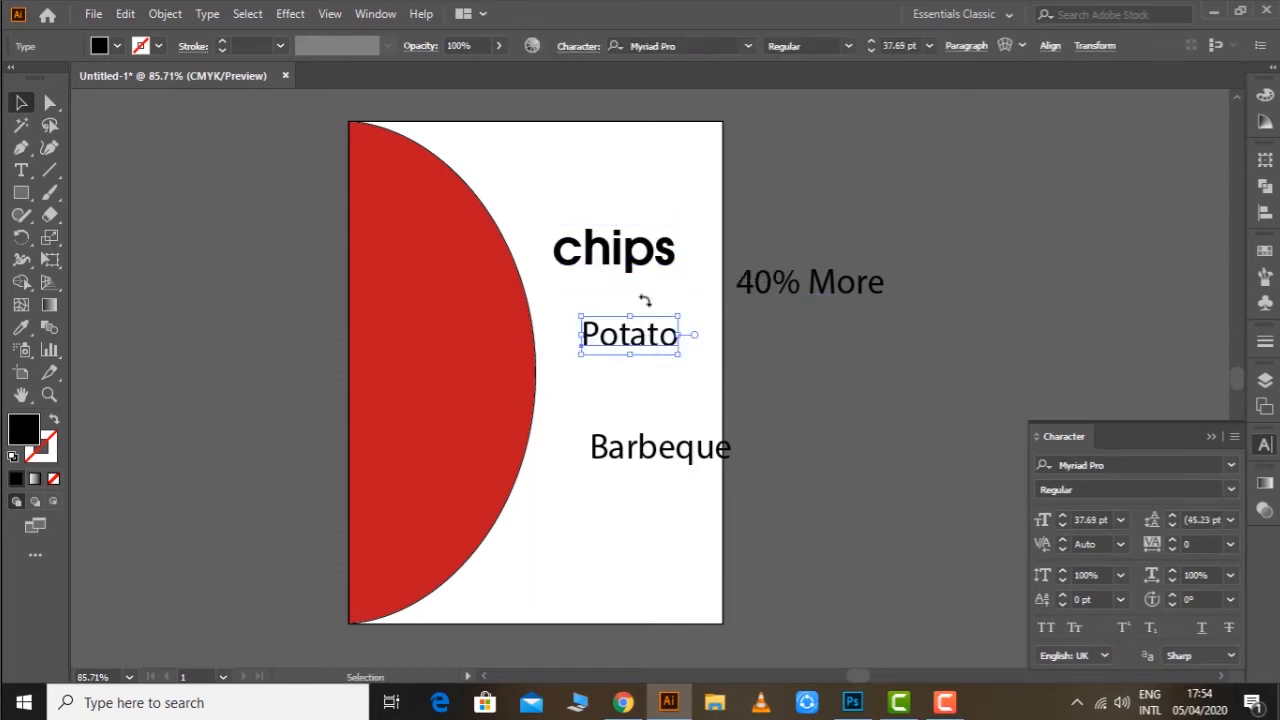
Copy the "chips" text formatting onto "Potato" with the Eyedropper and scale "Potato" down to roughly half the width of "chips".
key("i")
left_click(660, 248)
left_click(1197, 464)
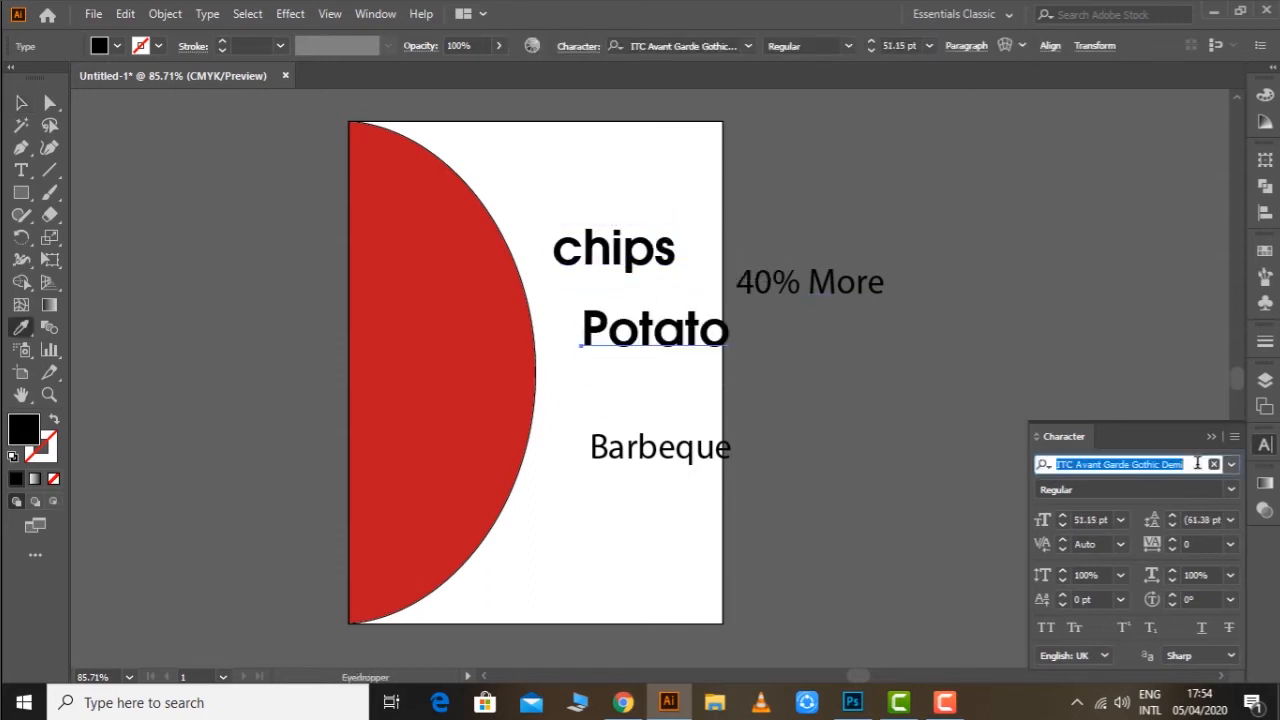
left_click(785, 409, "ctrl")
left_click(686, 334, "ctrl")
key("v")
left_click_drag(730, 330, 648, 331)
left_click(766, 357)
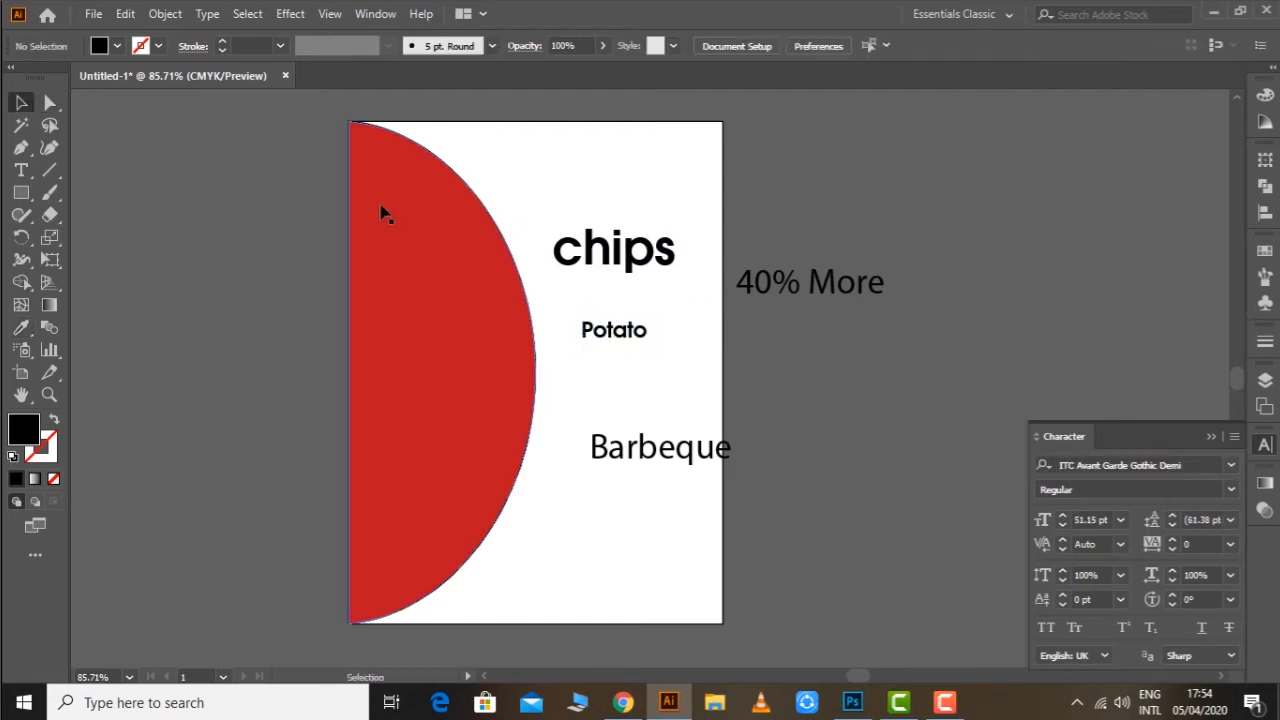
Place "Potato" directly beneath "chips" and enlarge both texts slightly, with "chips" at about 54.53 pt.
key("z")
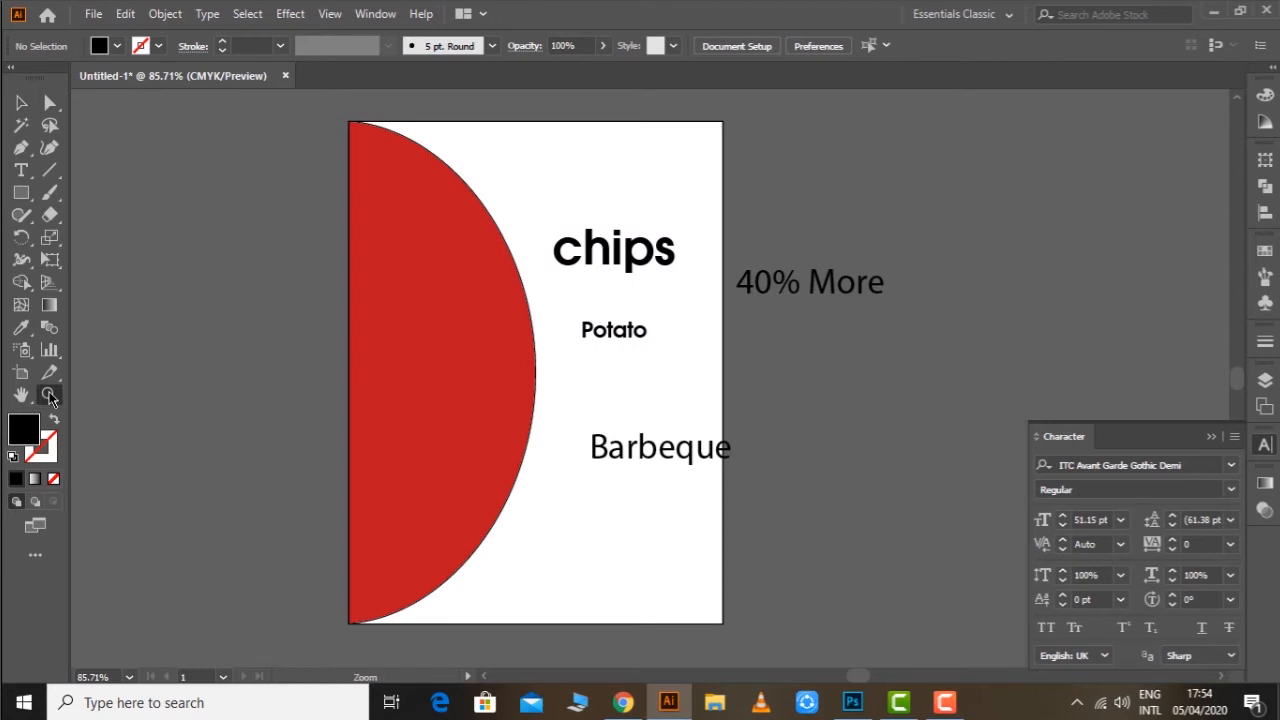
left_click_drag(342, 168, 900, 394)
key("a")
left_click_drag(608, 436, 580, 365)
key("v")
left_click_drag(674, 404, 680, 410)
left_click(735, 332)
left_click_drag(777, 318, 792, 318)
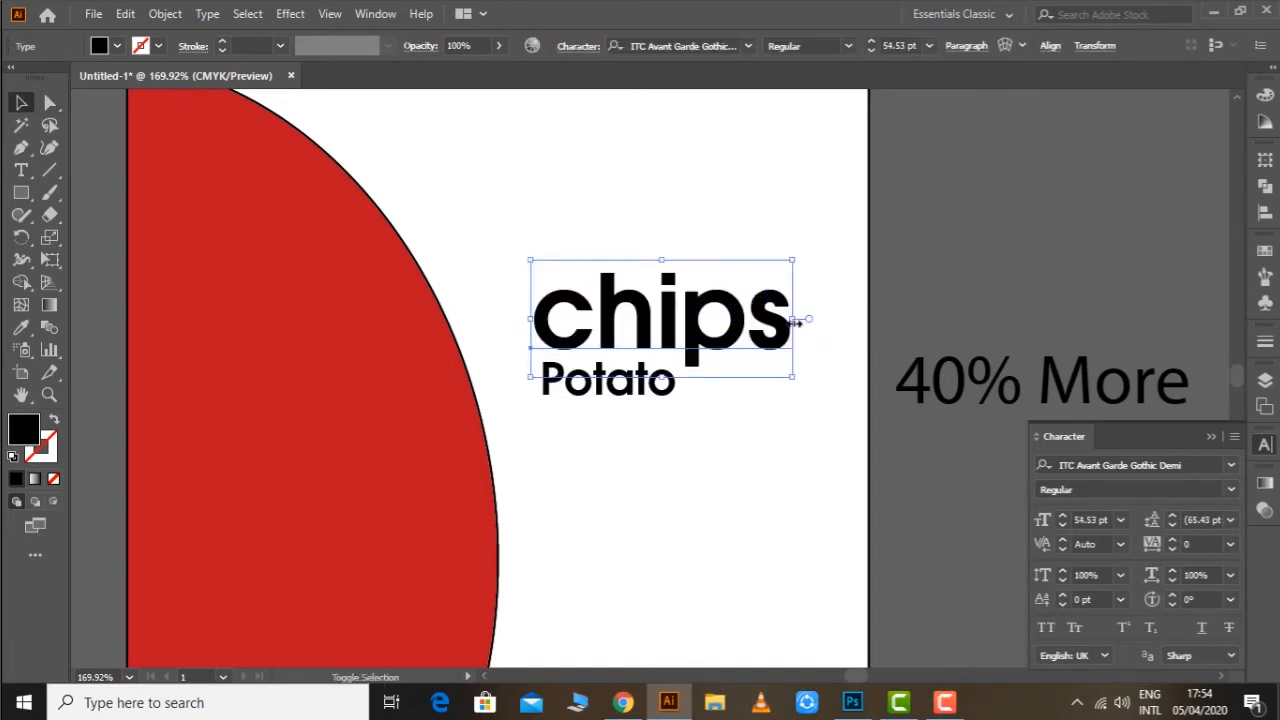
Set the tracking of the "chips" text to -64 and convert it to outlines.
key("a")
left_click_drag(690, 229, 737, 343)
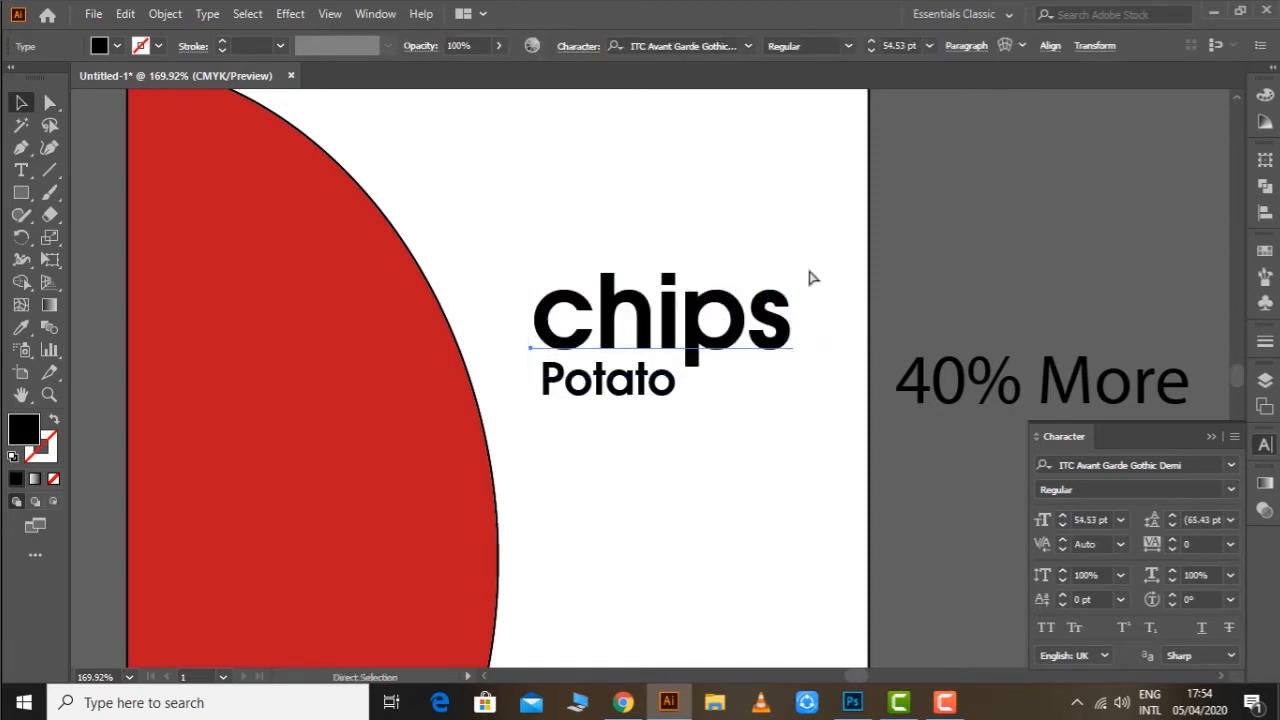
scroll(1200, 543, "down", 15)
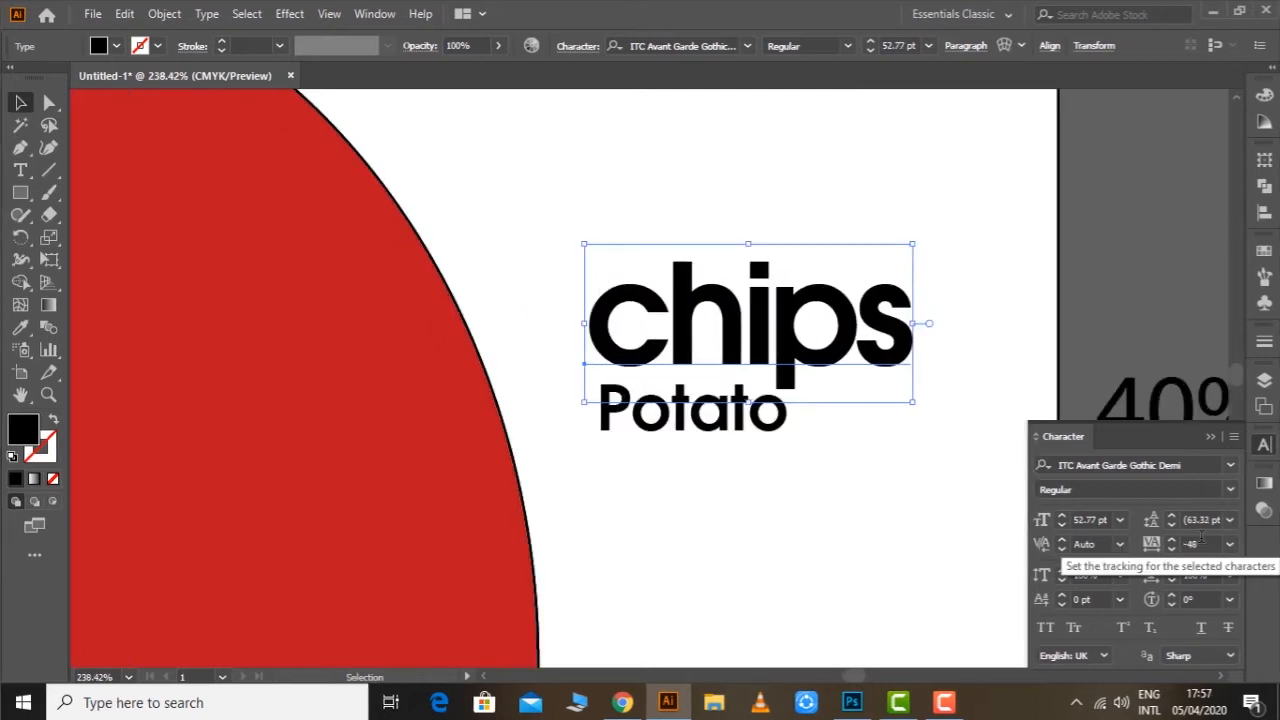
scroll(1200, 543, "down", 5)
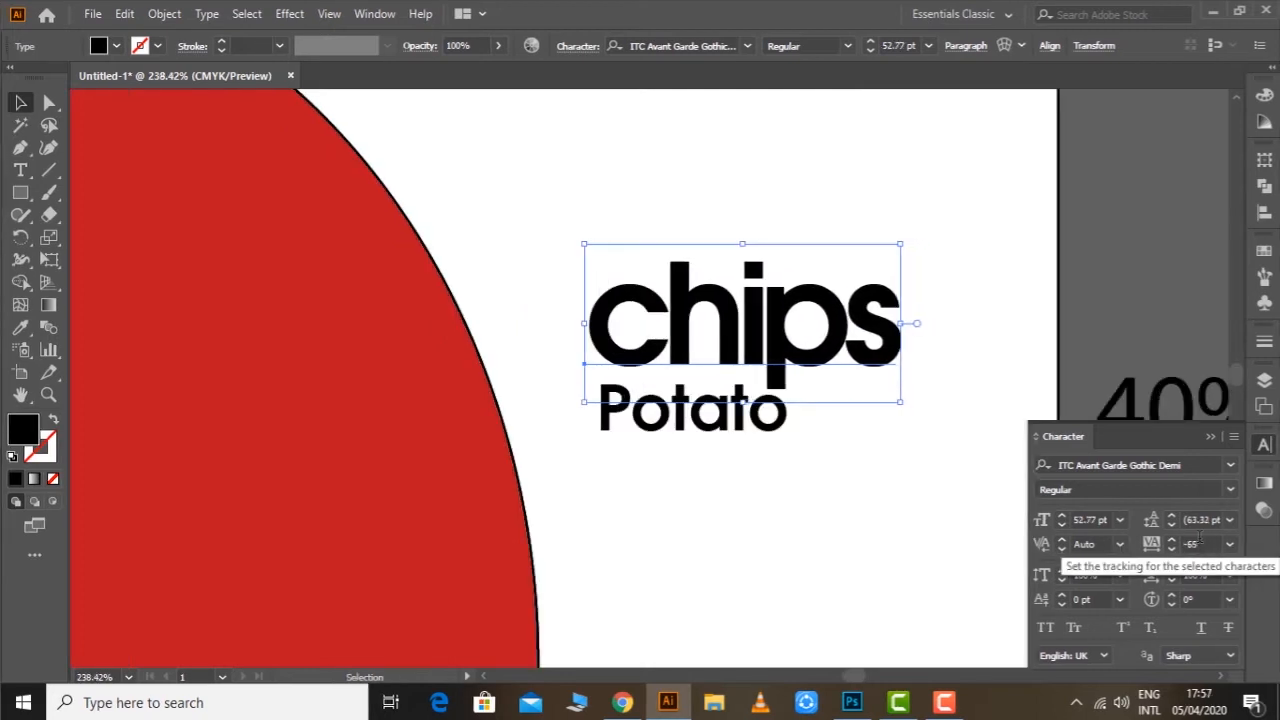
scroll(1200, 543, "down", 1)
scroll(1200, 543, "up", 3)
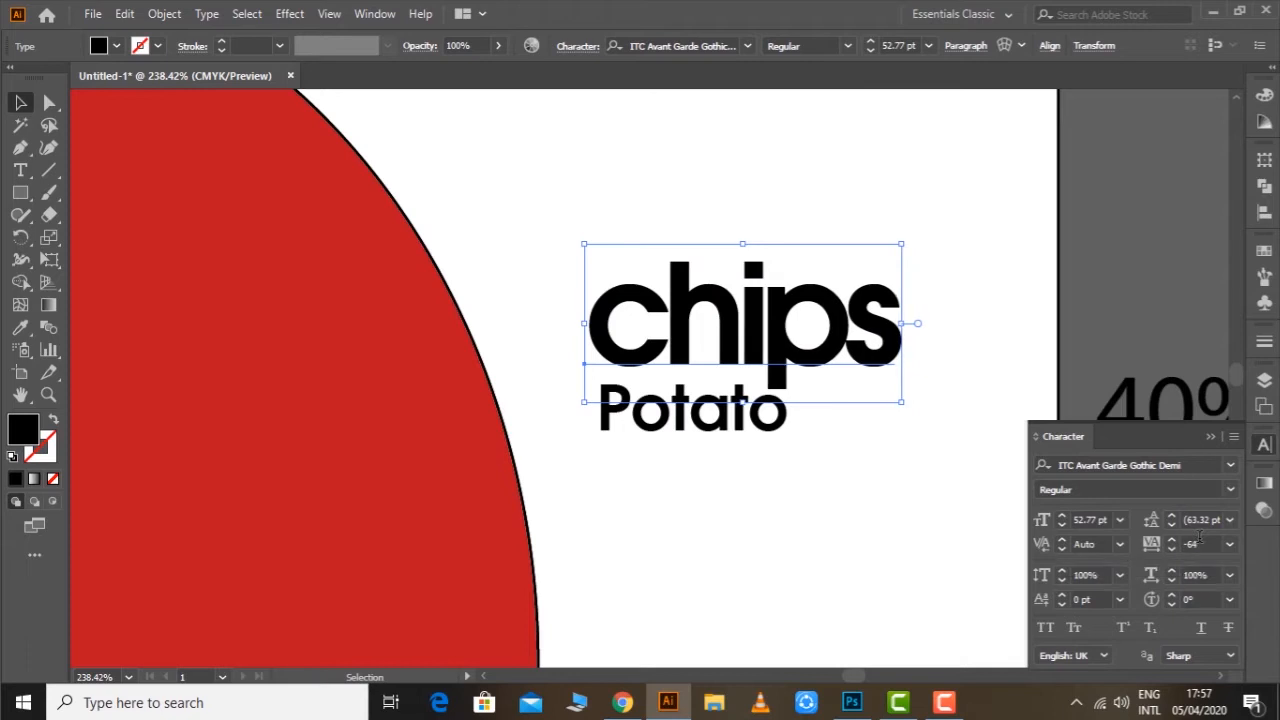
key("ctrl")
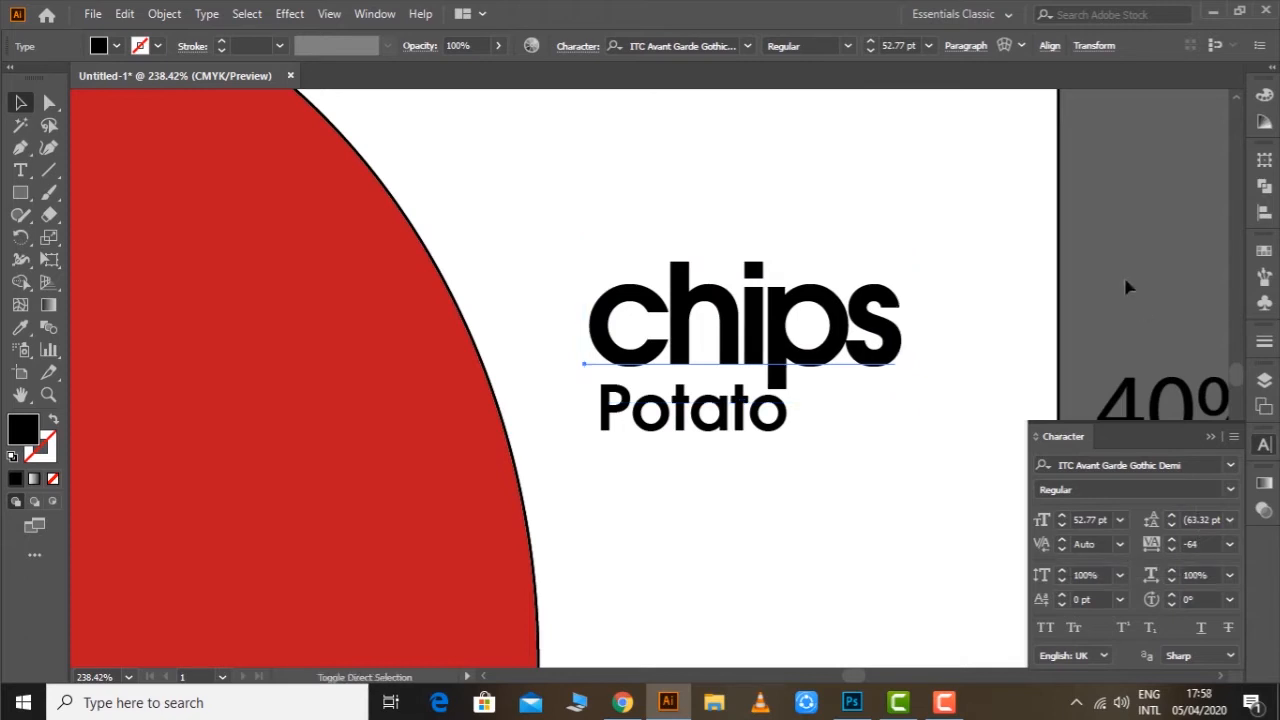
left_click(1111, 289)
left_click(778, 303)
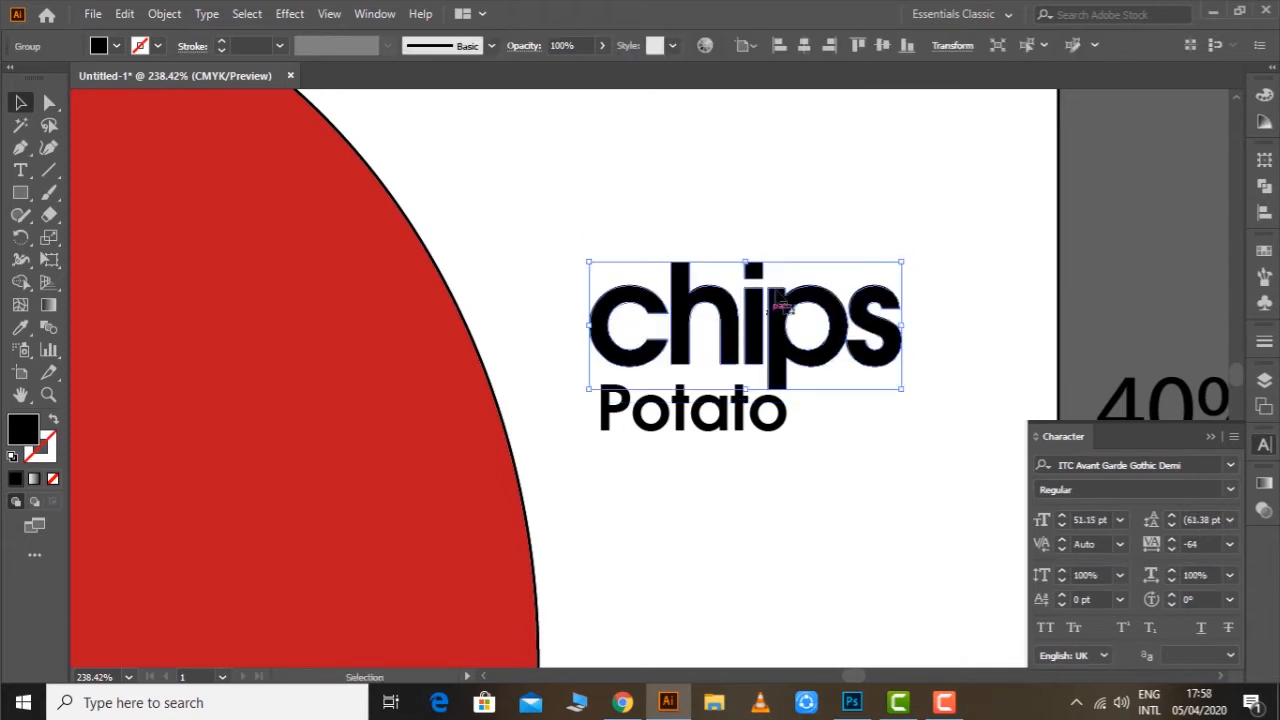
Release the compound path of the letter "i" in "chips" and delete the stem, keeping the dot.
key("a")
left_click(755, 310)
right_click(755, 306)
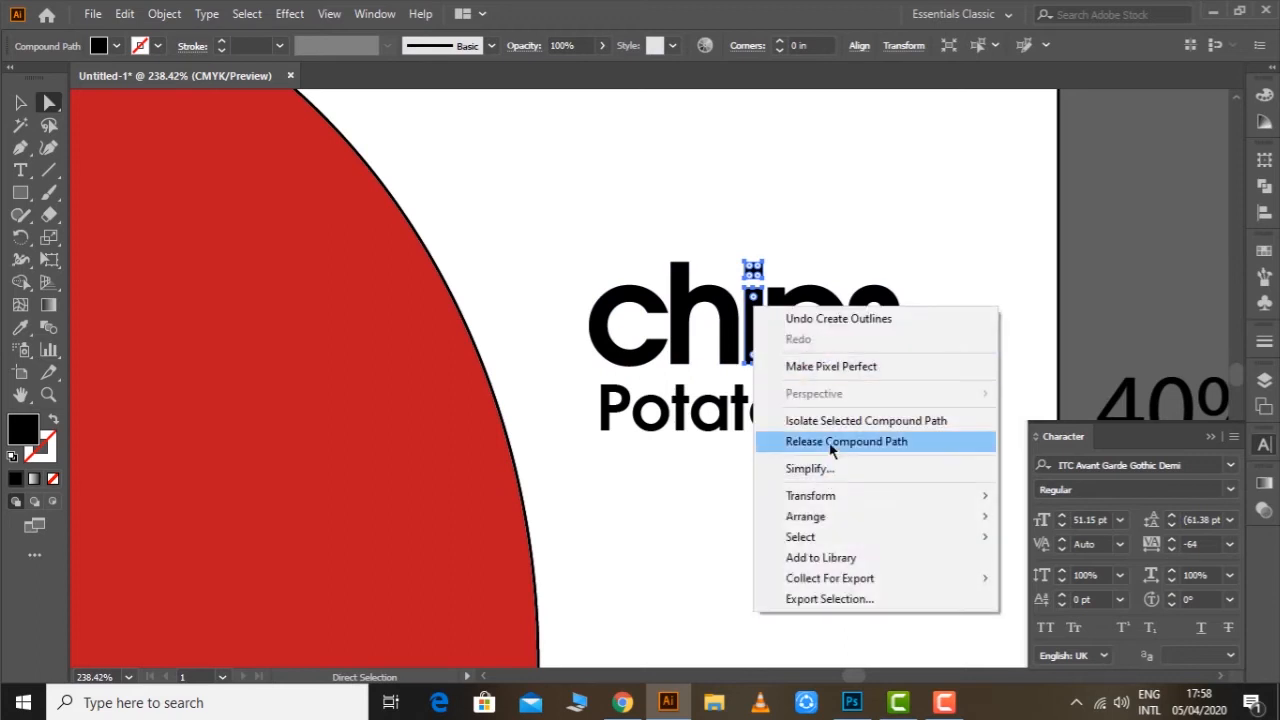
left_click(829, 445)
left_click(837, 270)
left_click(753, 325)
key("Delete")
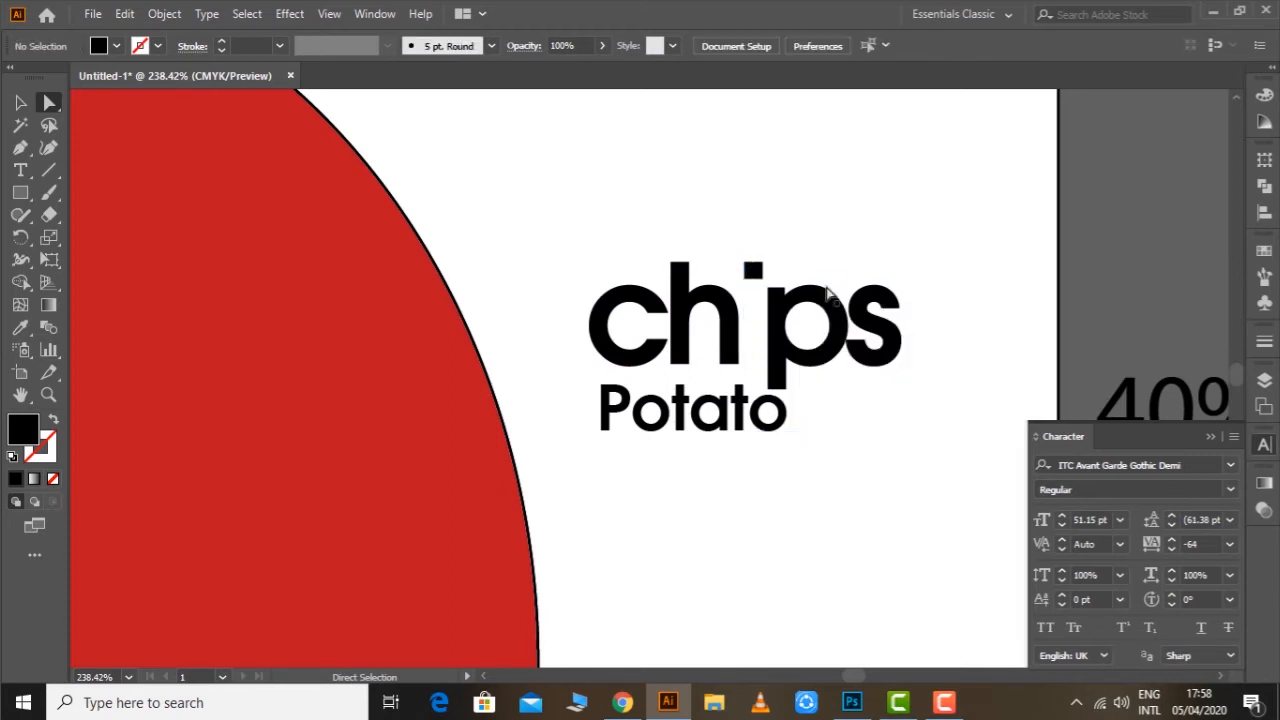
Round the corners of the square dot left from the "i" in "chips".
key("z")
left_click_drag(534, 200, 966, 497)
key("a")
left_click(661, 215)
left_click(657, 228)
left_click_drag(663, 232, 661, 229)
left_click(757, 191)
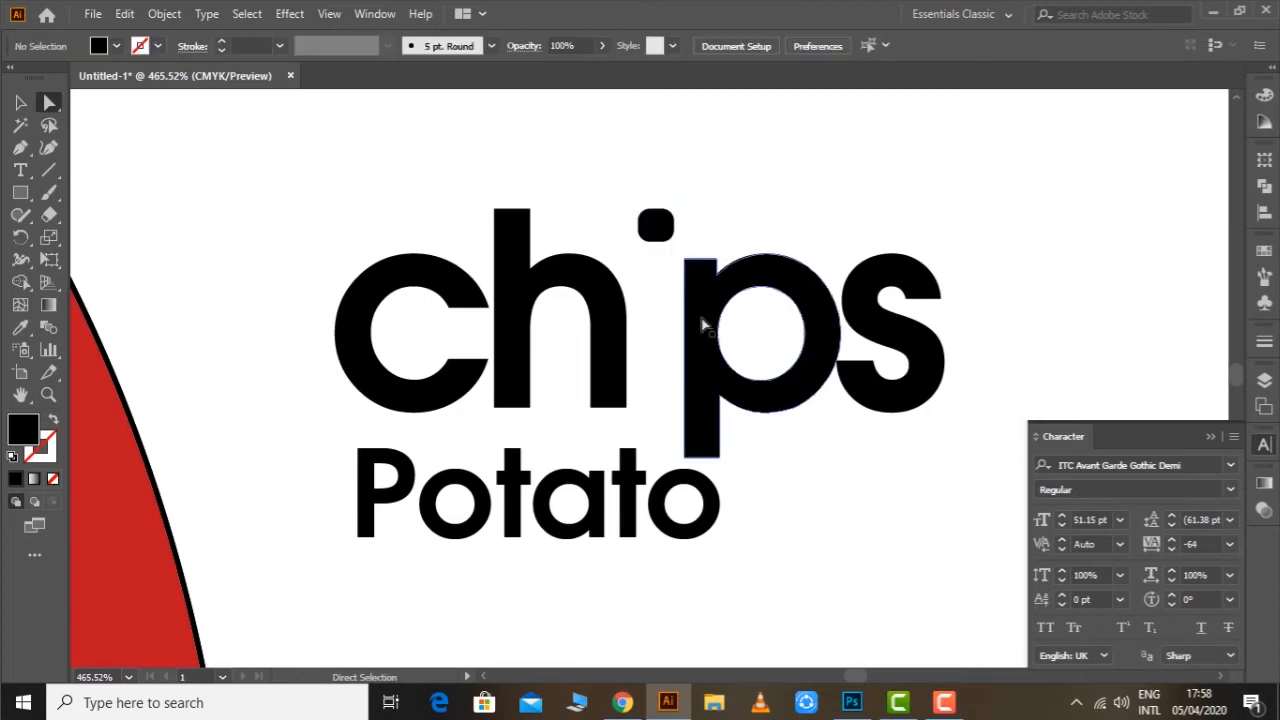
Move the "p", the "s" and the rounded dot slightly left to tighten the gap after the "h".
left_click_drag(706, 323, 694, 325)
left_click(868, 290, "shift")
left_click_drag(868, 290, 856, 289)
left_click(743, 208)
left_click_drag(657, 222, 649, 226)
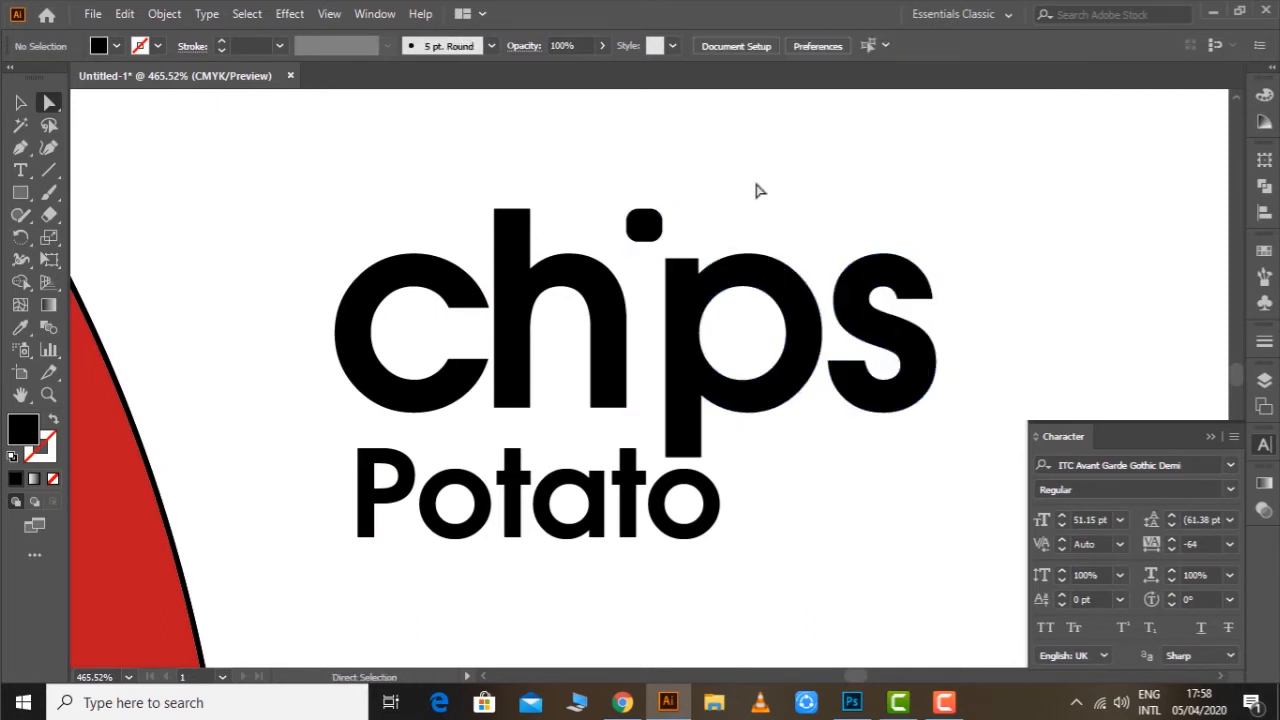
Reduce "Potato" to about 20.03 pt and move it up so it fits beneath "ch", left of the "p" descender.
left_click(700, 515)
left_click_drag(721, 502, 667, 502)
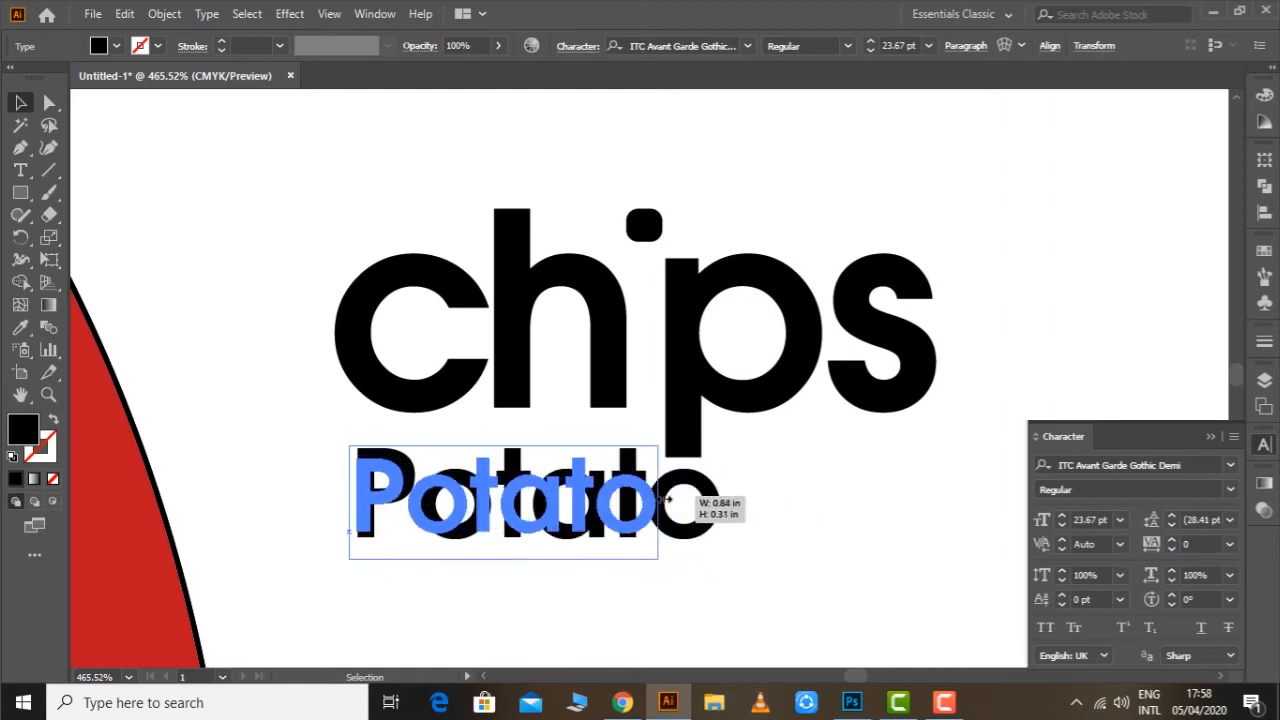
left_click_drag(573, 500, 573, 485)
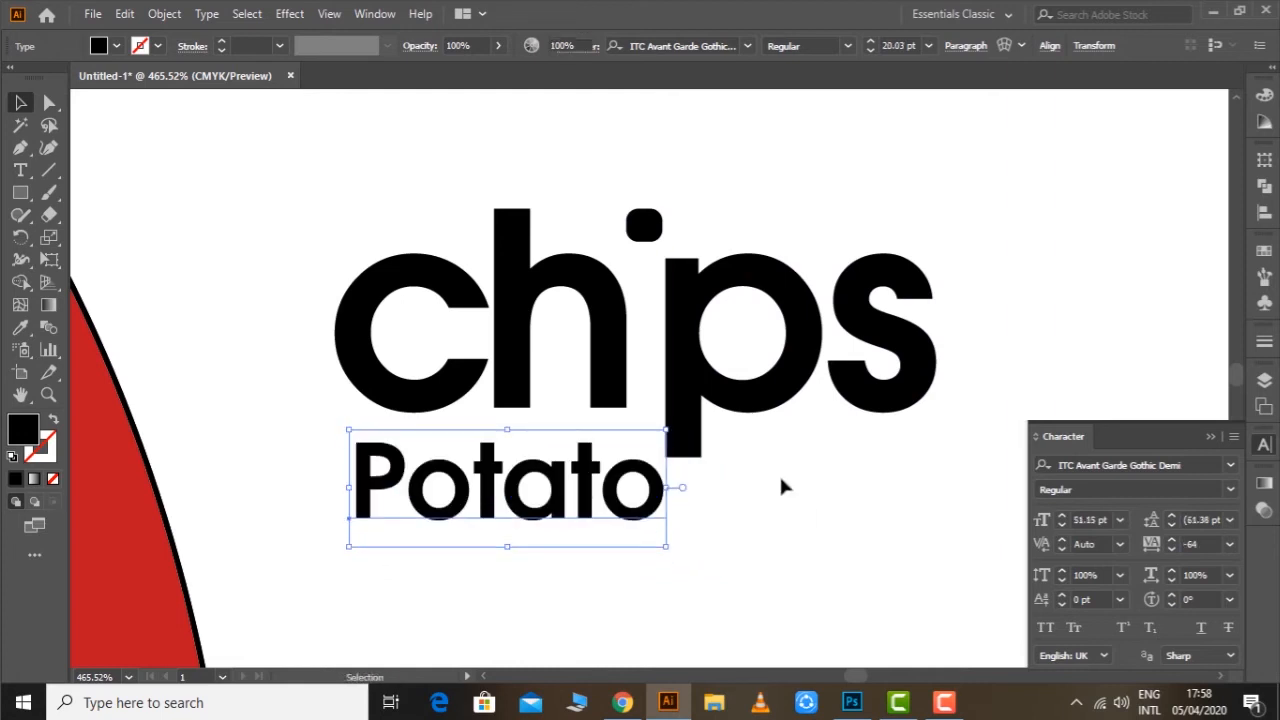
left_click(778, 474)
Move the "40% More" text further away from the artboard's right edge.
key("ctrl+minus")
key("ctrl+minus")
key("ctrl+minus")
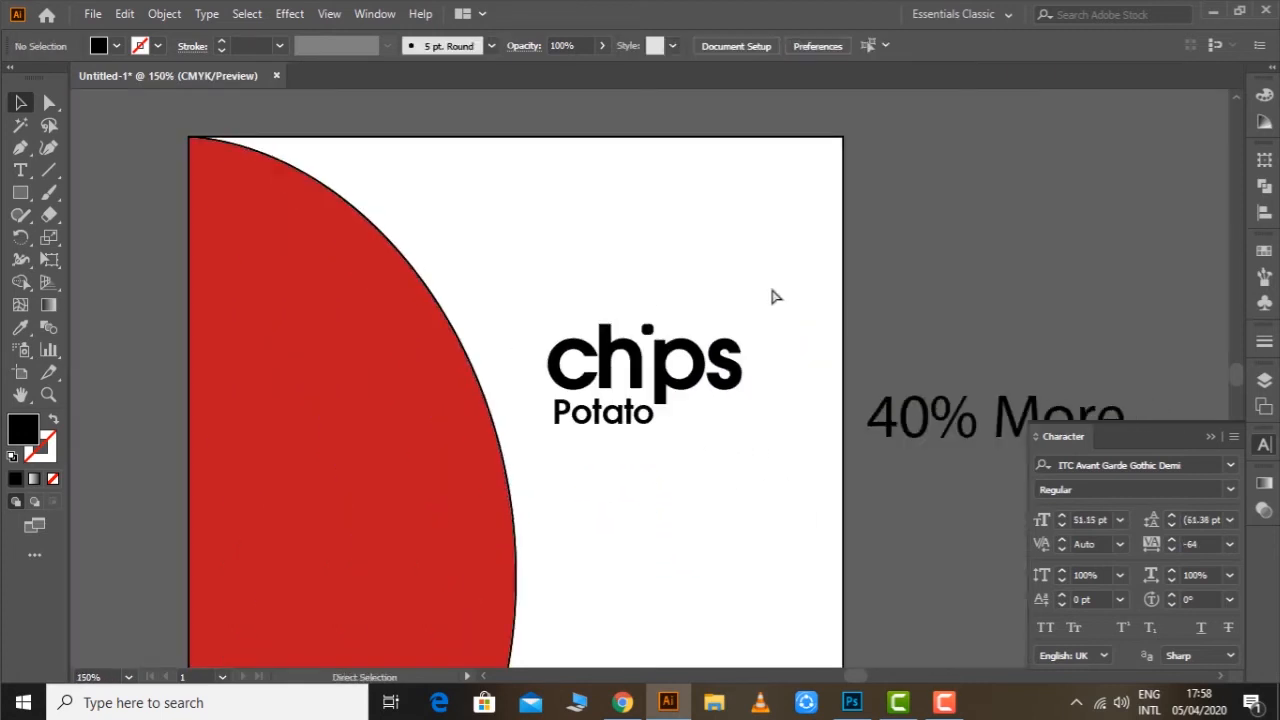
key("ctrl+minus")
left_click_drag(862, 334, 910, 352)
left_click_drag(838, 262, 904, 232)
left_click(902, 229)
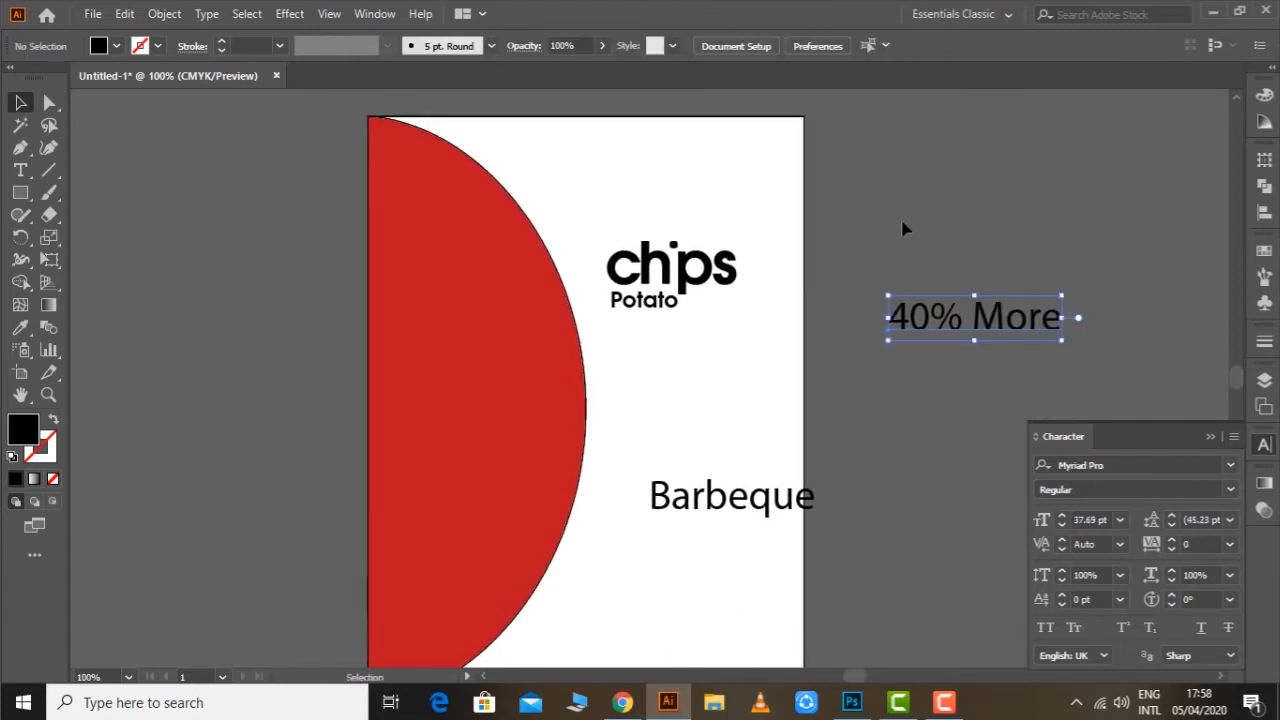
Set the "40% More" text in the HeaveneticaCond9 BlkSH font.
left_click(978, 329)
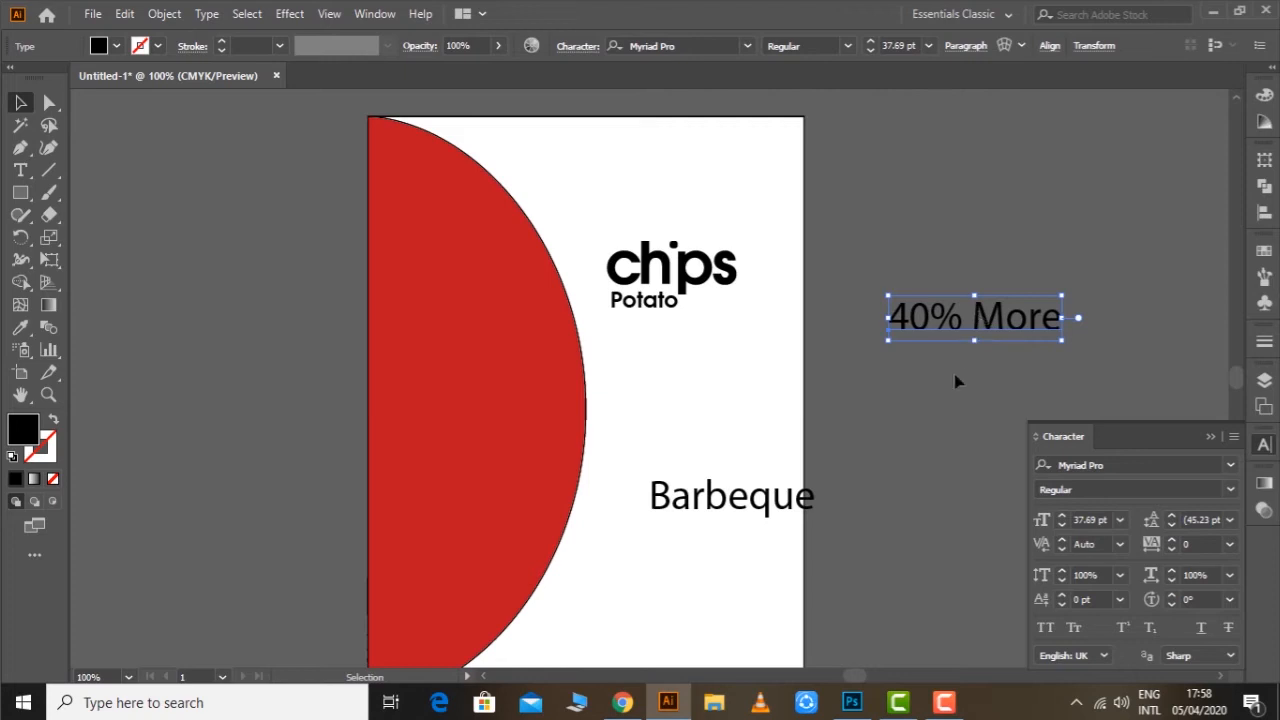
left_click(1116, 466)
type("av")
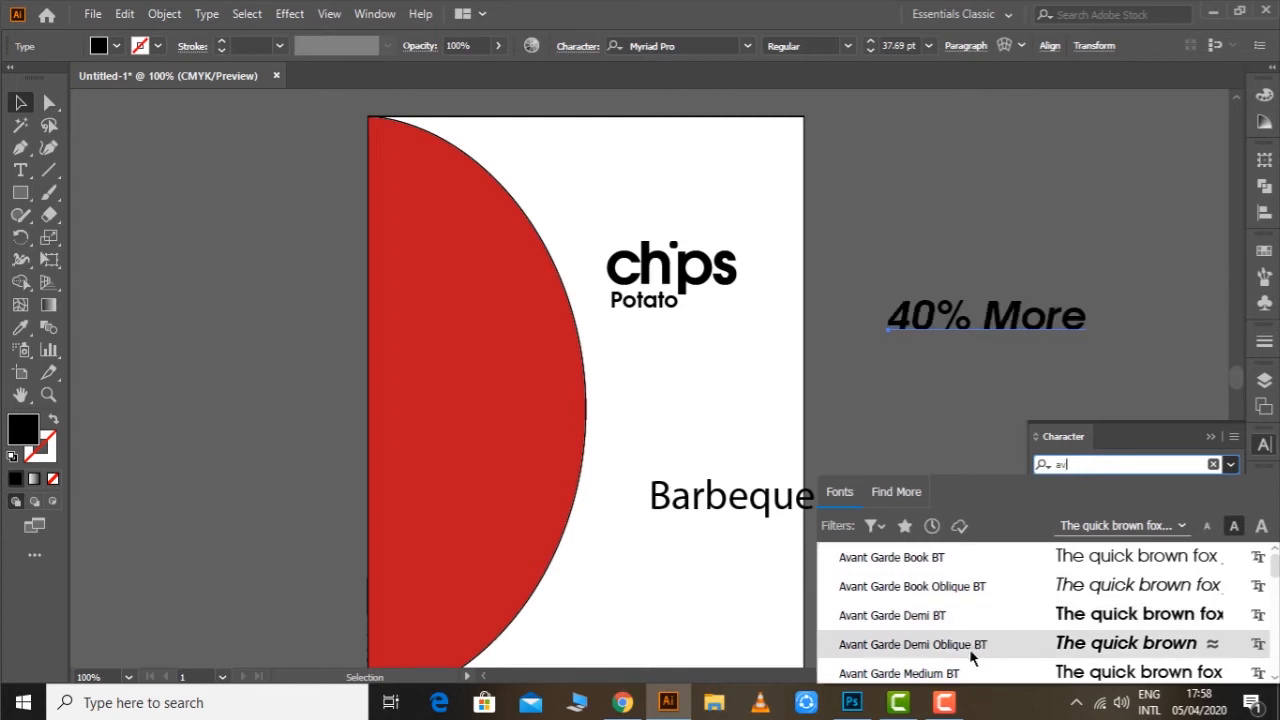
scroll(977, 609, "down", 5)
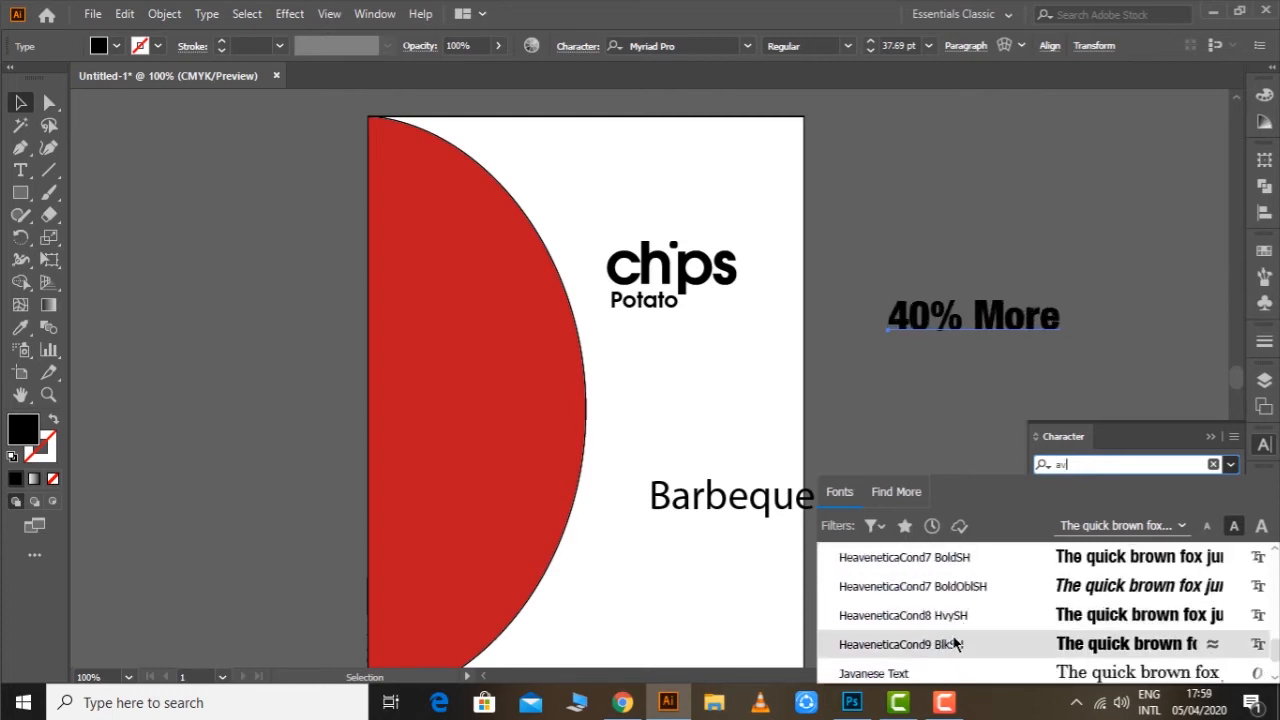
left_click(955, 644)
Reduce only the "%" sign in "40% More" to 25.69 pt.
triple_click(940, 317)
double_click(938, 310)
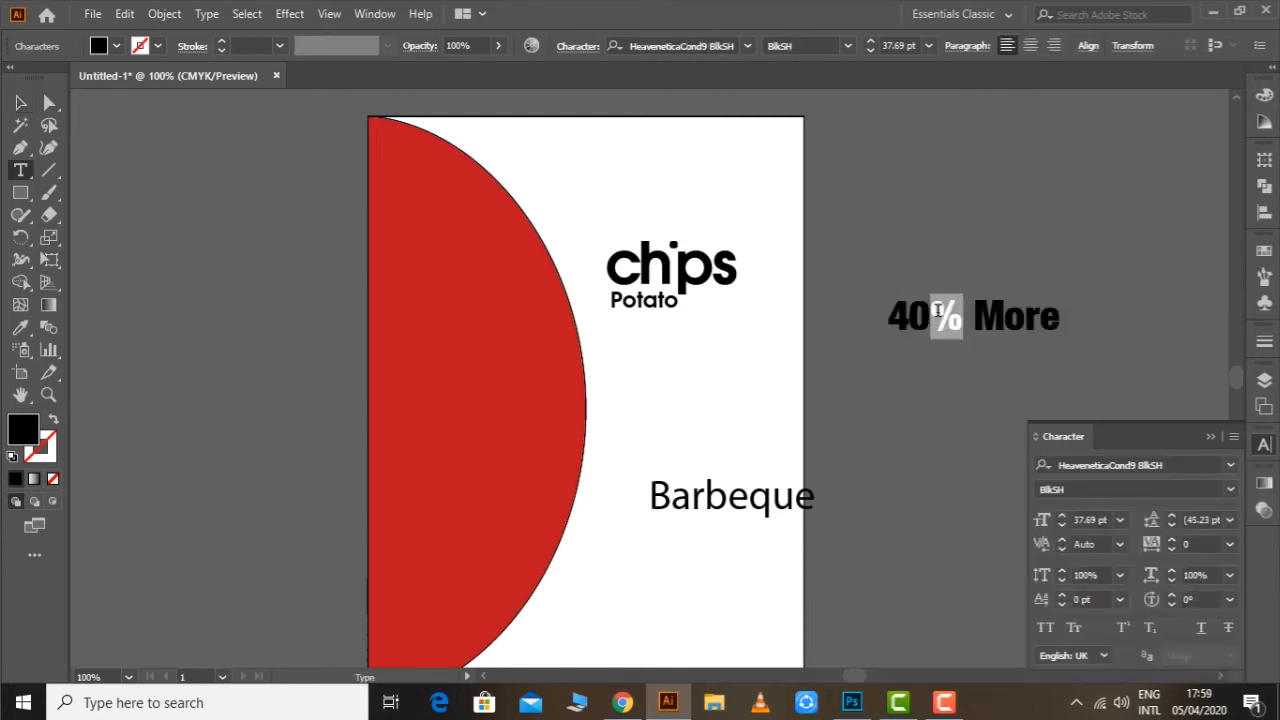
key("ctrl+shift+comma")
key("ctrl+shift+comma")
key("ctrl+shift+comma")
key("ctrl+shift+comma")
key("ctrl+shift+comma")
key("ctrl+shift+comma")
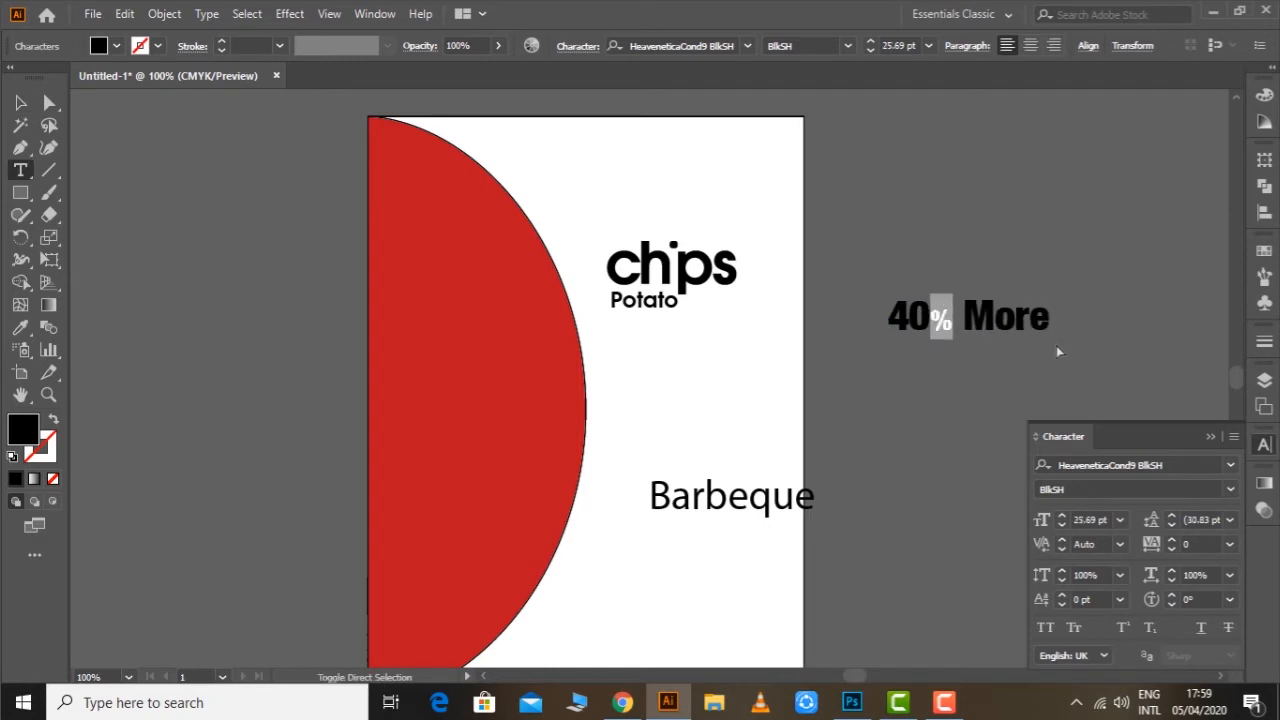
Cut "40%" out of the "40% More" text and paste it as a separate text object.
left_click(974, 292, "ctrl")
left_click_drag(952, 310, 890, 318)
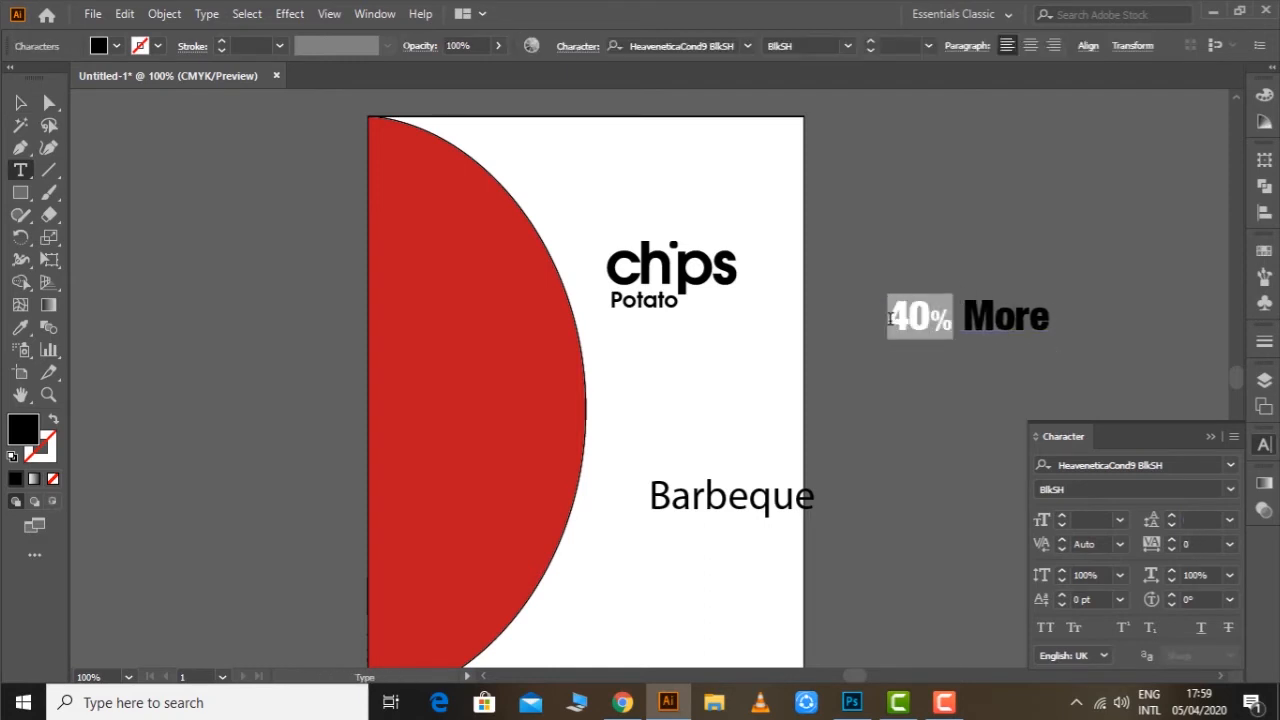
key("ctrl+x")
left_click(937, 229, "ctrl")
key("ctrl+v")
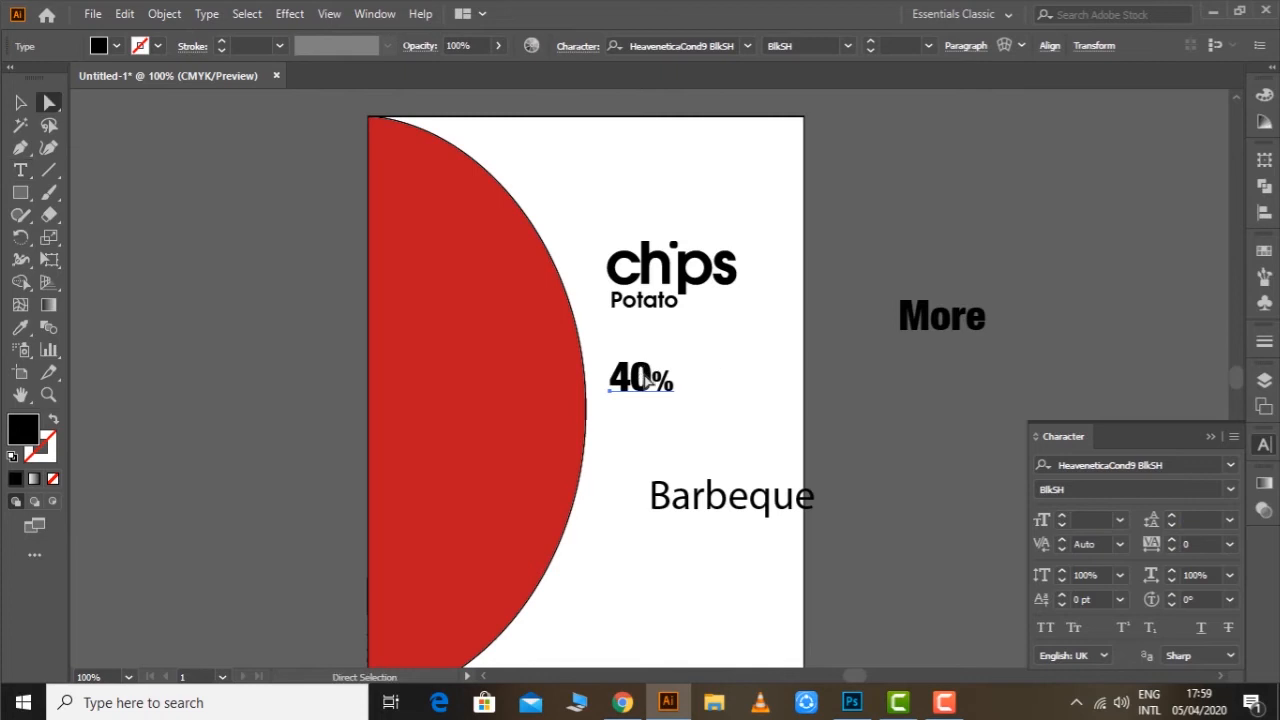
Draw a small circle over the right edge of the red curved shape and fill it with orange.
key("l")
mouse_move(543, 259)
left_mouse_down()
mouse_move(600, 346)
mouse_move(580, 334)
mouse_move(589, 347)
left_mouse_up()
key("v")
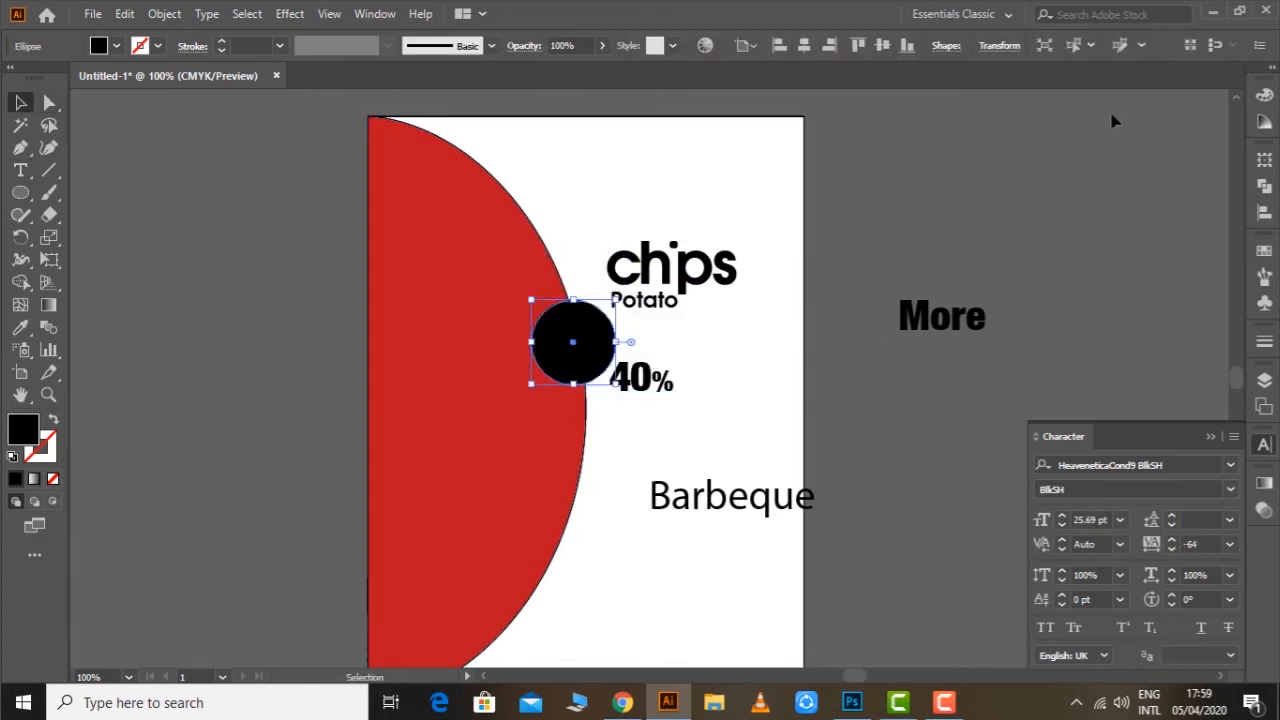
left_click(1265, 252)
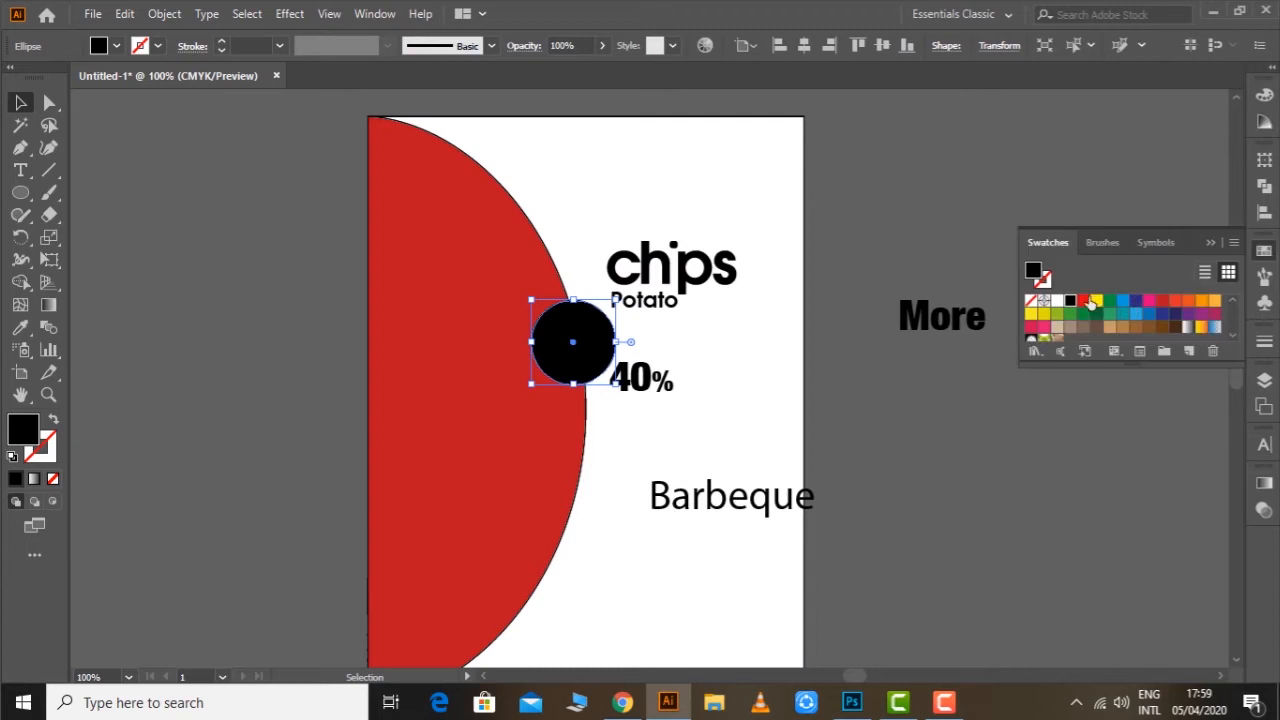
left_click(1095, 302)
left_click(1202, 300)
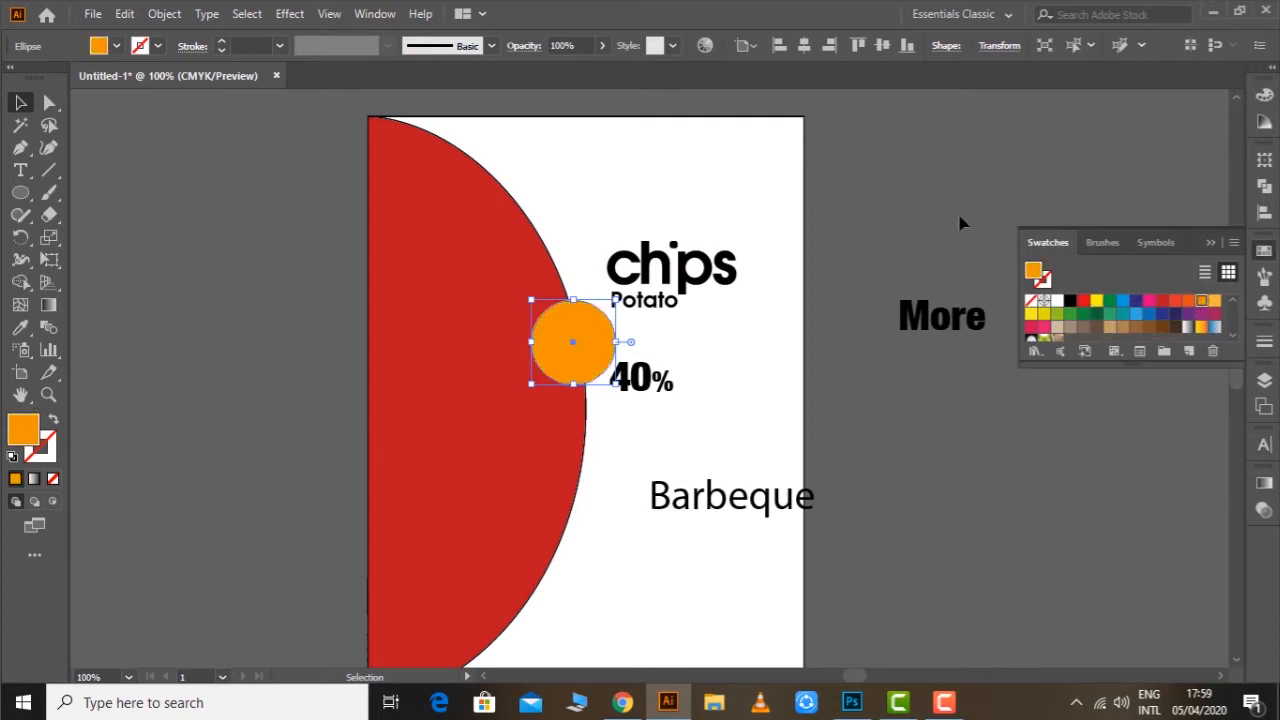
Place the "40%" text on the upper part of the orange circle.
left_click(882, 198)
left_click_drag(630, 381, 574, 339)
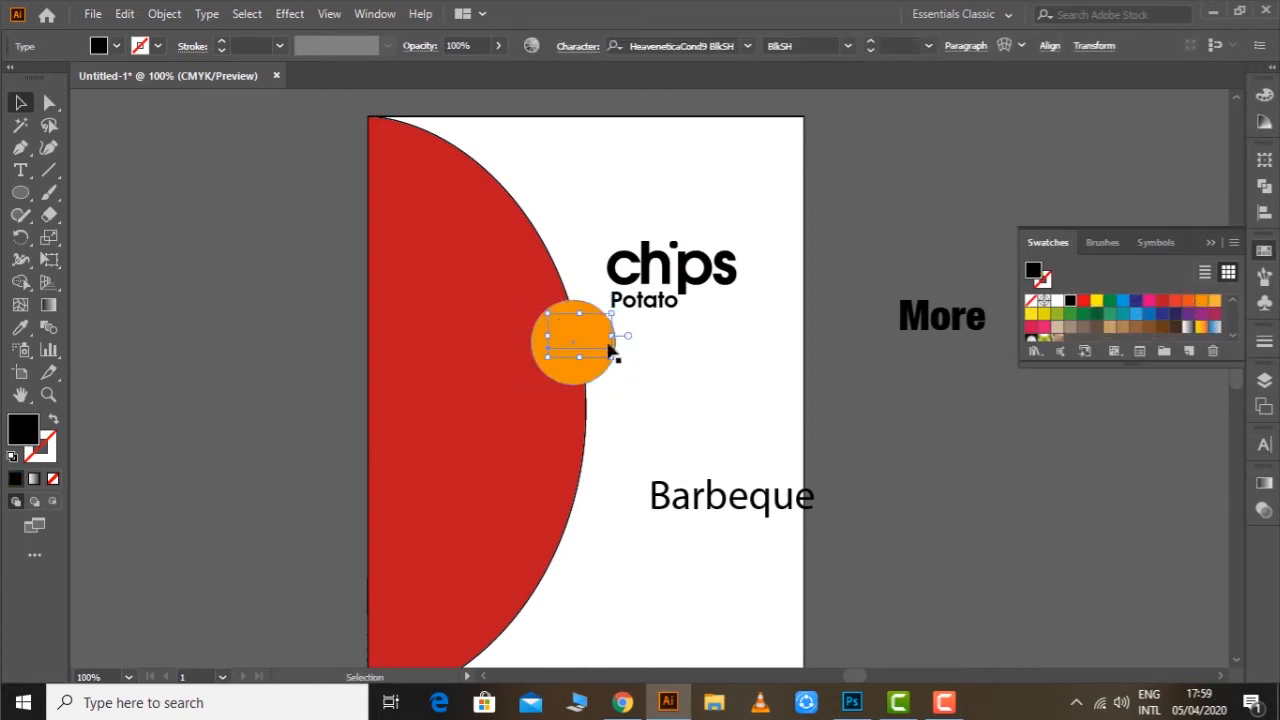
left_click(926, 194)
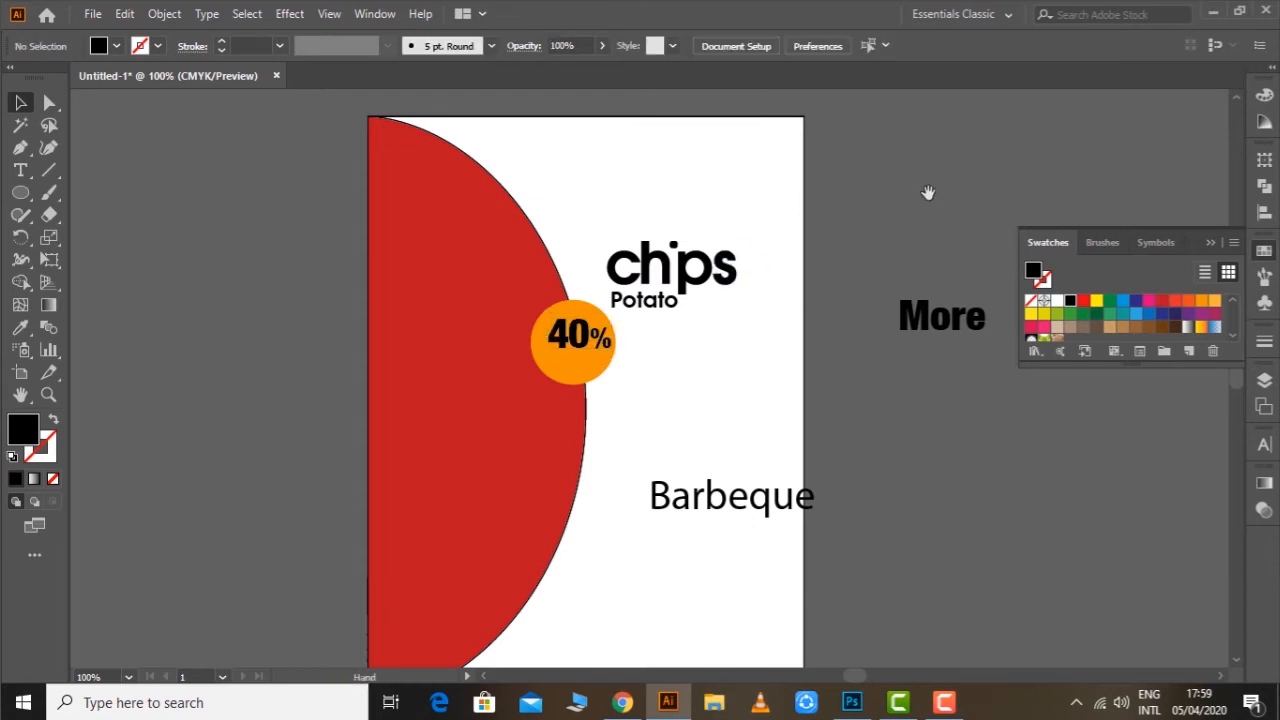
Bring the "More" text over to the orange circle and scale it down slightly.
scroll(916, 260, "right", 2)
left_click_drag(906, 323, 550, 403)
key("ctrl+space")
left_click_drag(236, 270, 846, 474)
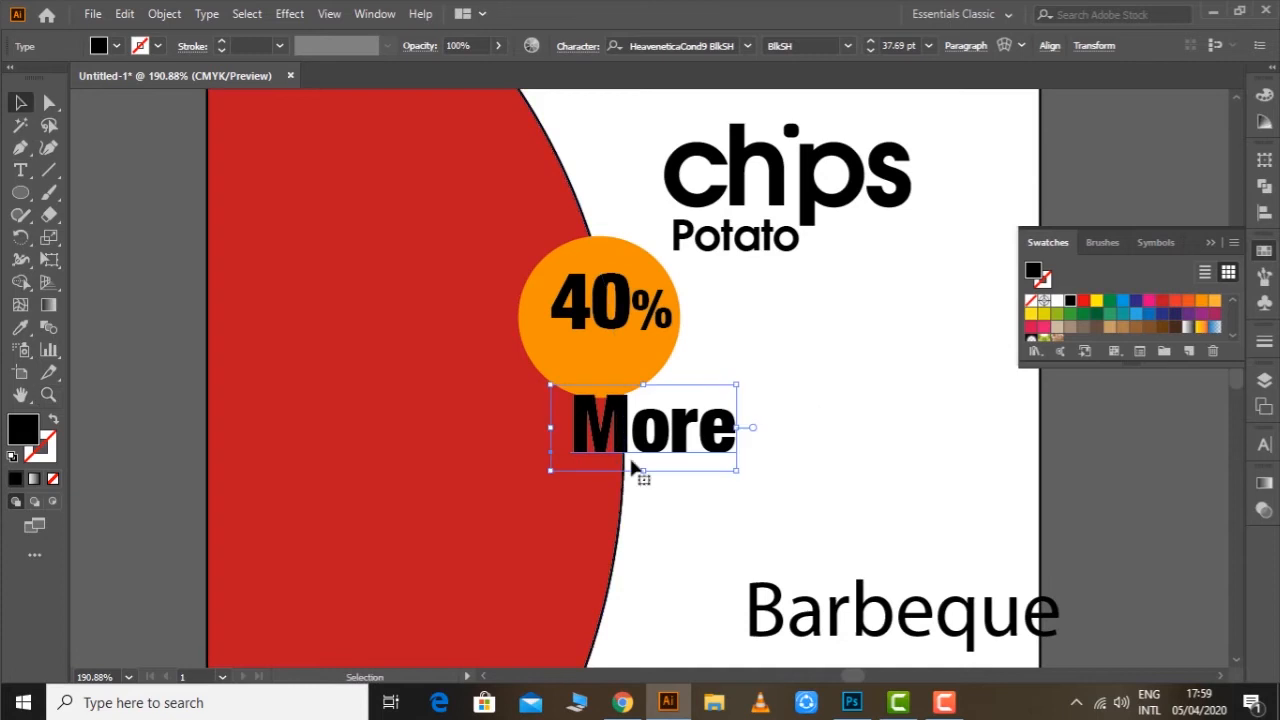
left_click_drag(737, 470, 694, 451)
left_click_drag(606, 434, 750, 414)
Change the capital "M" of "More" to lowercase and place the word directly beneath "40%" in the circle.
double_click(750, 418)
left_click_drag(838, 403, 688, 403)
key("BackSpace")
key("shift+Right")
type("m")
key("Escape")
left_click_drag(785, 398, 655, 352)
left_click_drag(564, 354, 551, 355)
Group the orange circle with "40%" and "more", and move the badge down along the red shape's edge.
left_click(771, 371)
left_click(642, 321)
left_click(636, 360, "shift")
left_click(626, 388, "shift")
key("ctrl+g")
left_click_drag(628, 368, 628, 416)
left_click(766, 434)
key("ctrl+1")
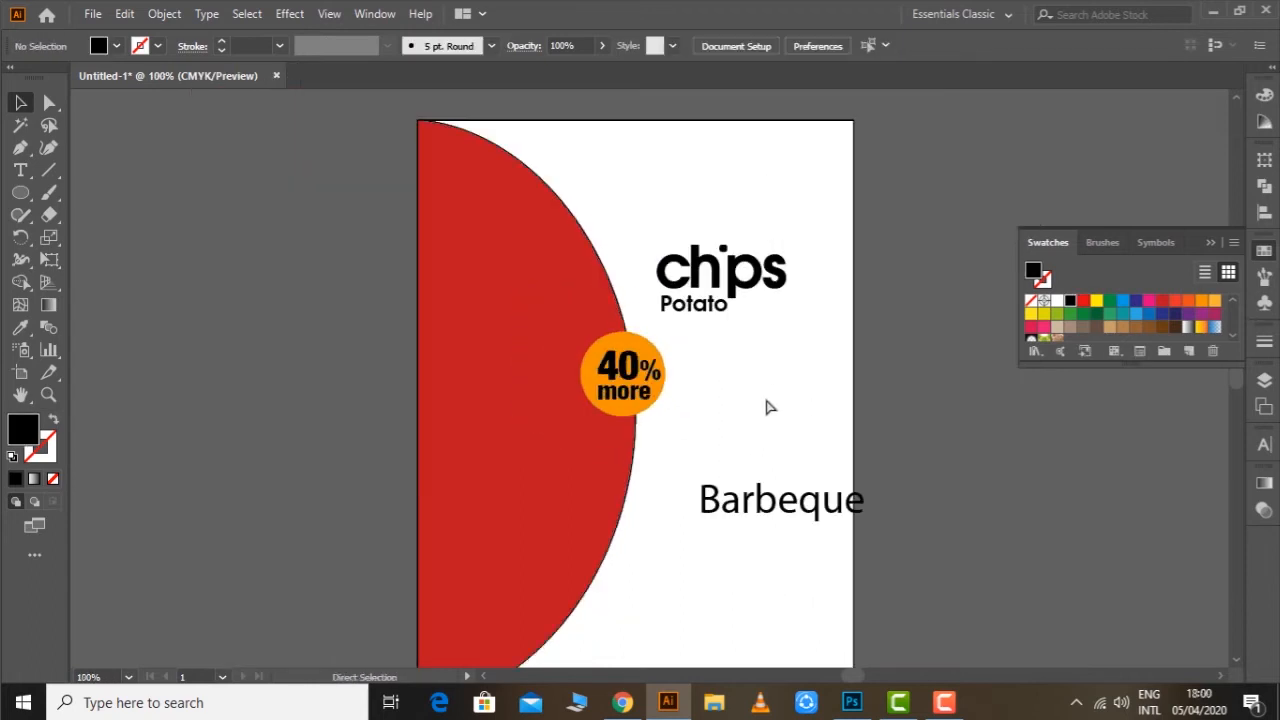
Move "Barbeque" fully onto the artboard and give it the heavy condensed font of the badge text.
key("ctrl+minus")
left_click_drag(817, 357, 771, 333)
left_click_drag(704, 420, 678, 376)
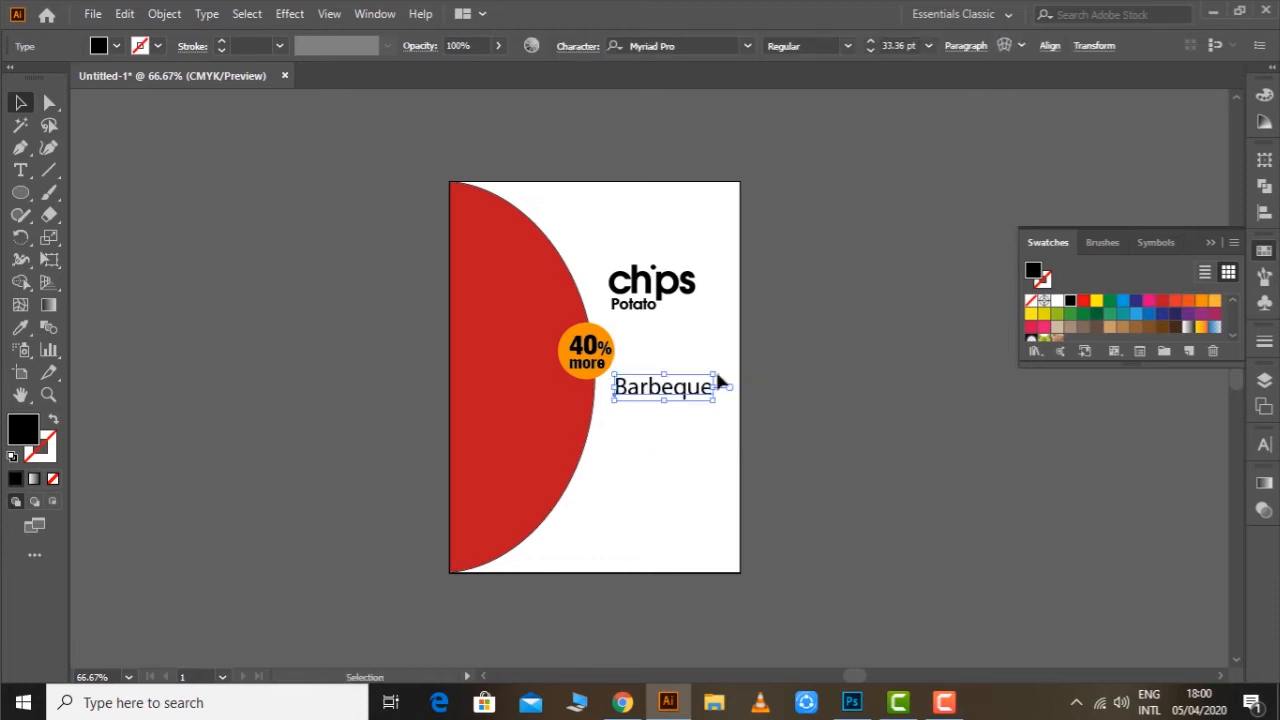
key("i")
left_click(594, 363)
Move "Barbeque" down into the white area below the badge, and collapse the colour swatches.
left_click_drag(682, 389, 681, 432)
left_click(722, 402)
left_click(775, 420)
left_click_drag(764, 433, 741, 413)
left_click_drag(826, 391, 804, 422)
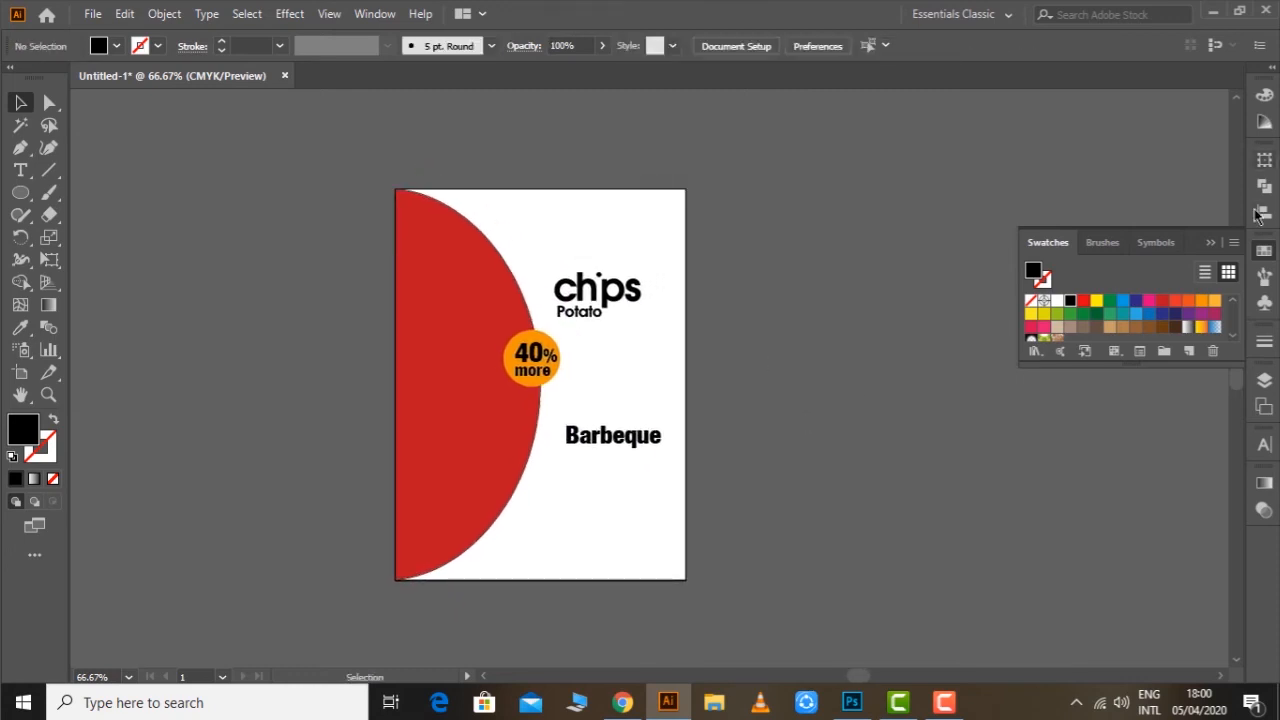
left_click(1195, 260)
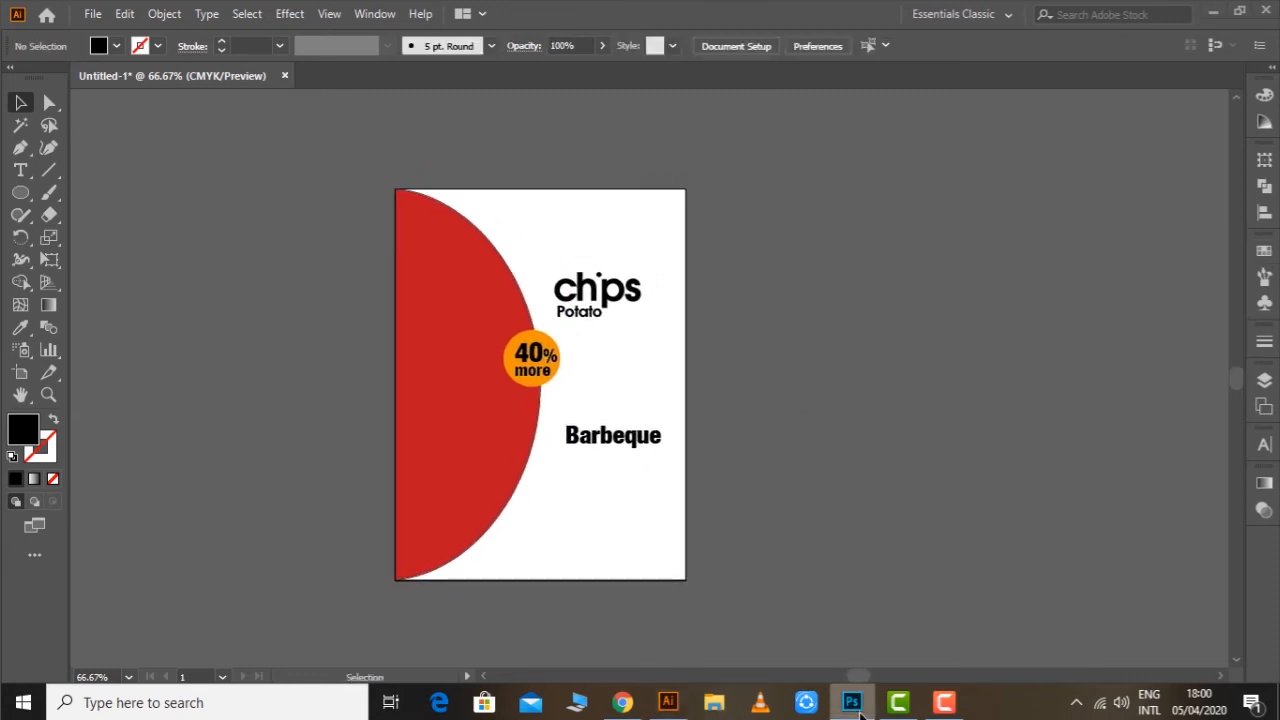
Switch to Photoshop and create a 5.54 × 7.45 inch CMYK document at 300 pixels/inch with a white background.
left_click(851, 702)
key("ctrl+n")
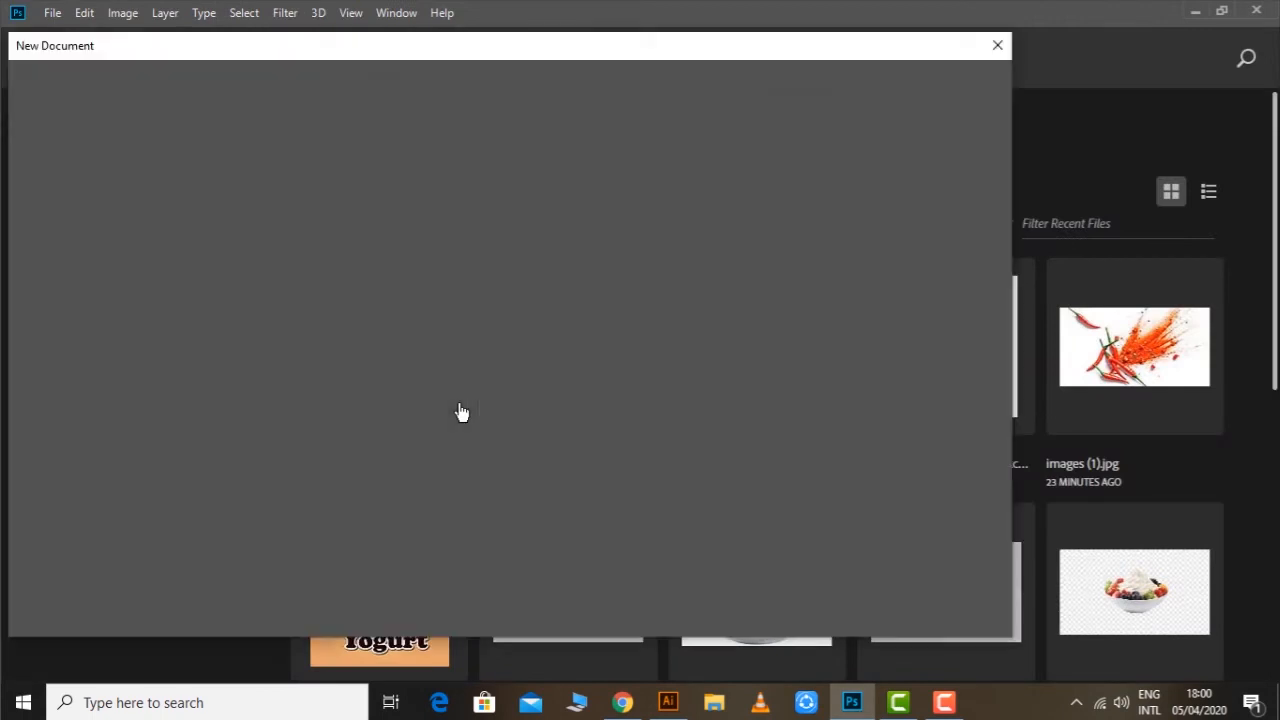
left_click(868, 218)
left_click(852, 278)
double_click(789, 220)
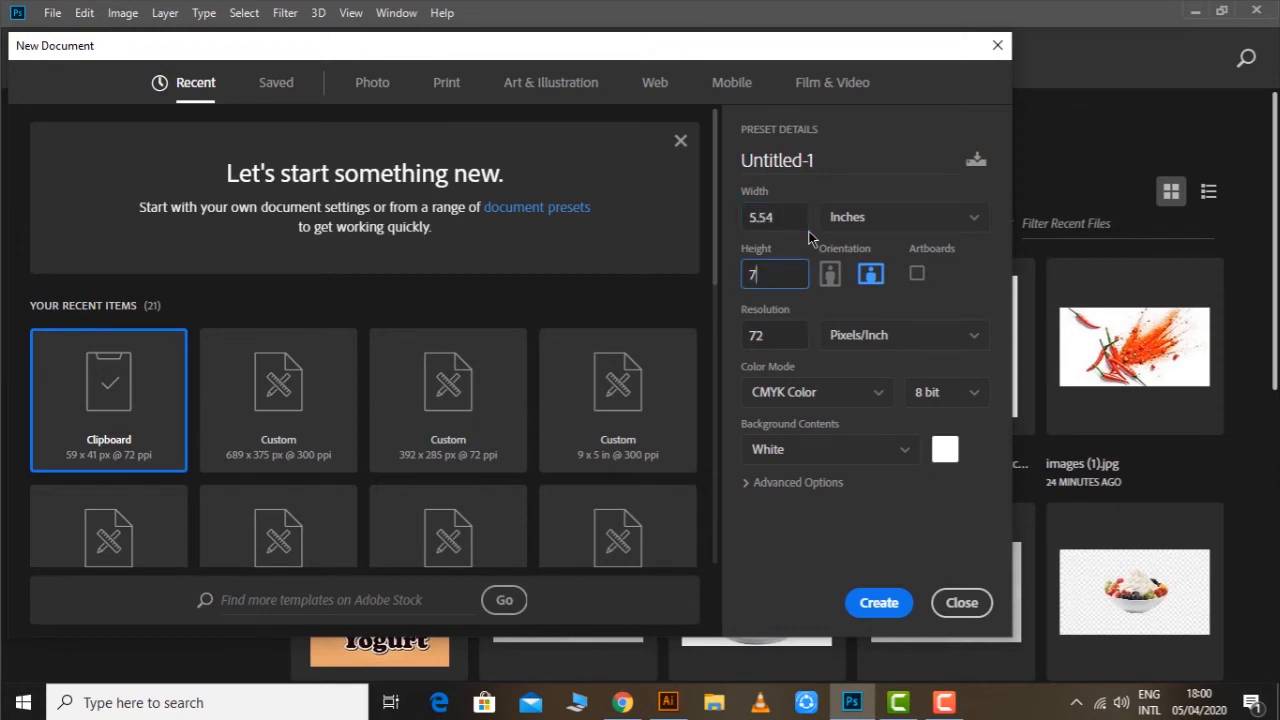
left_click(810, 237)
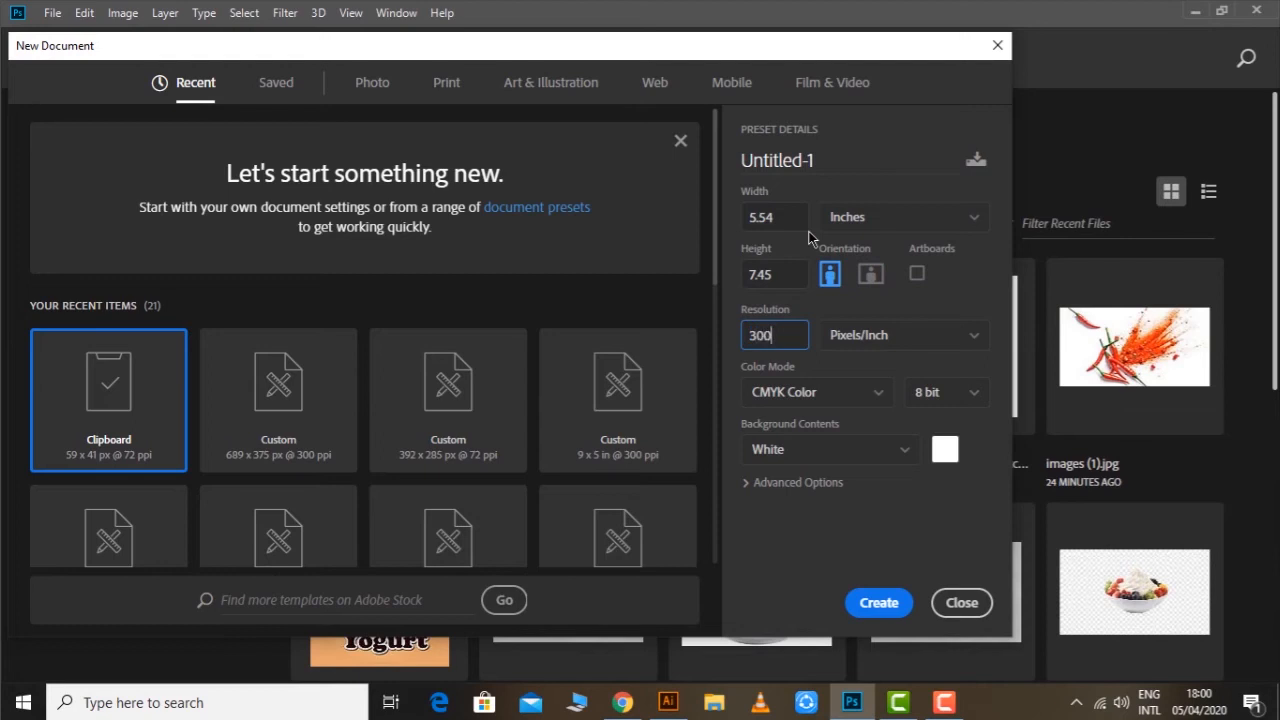
left_click(868, 600)
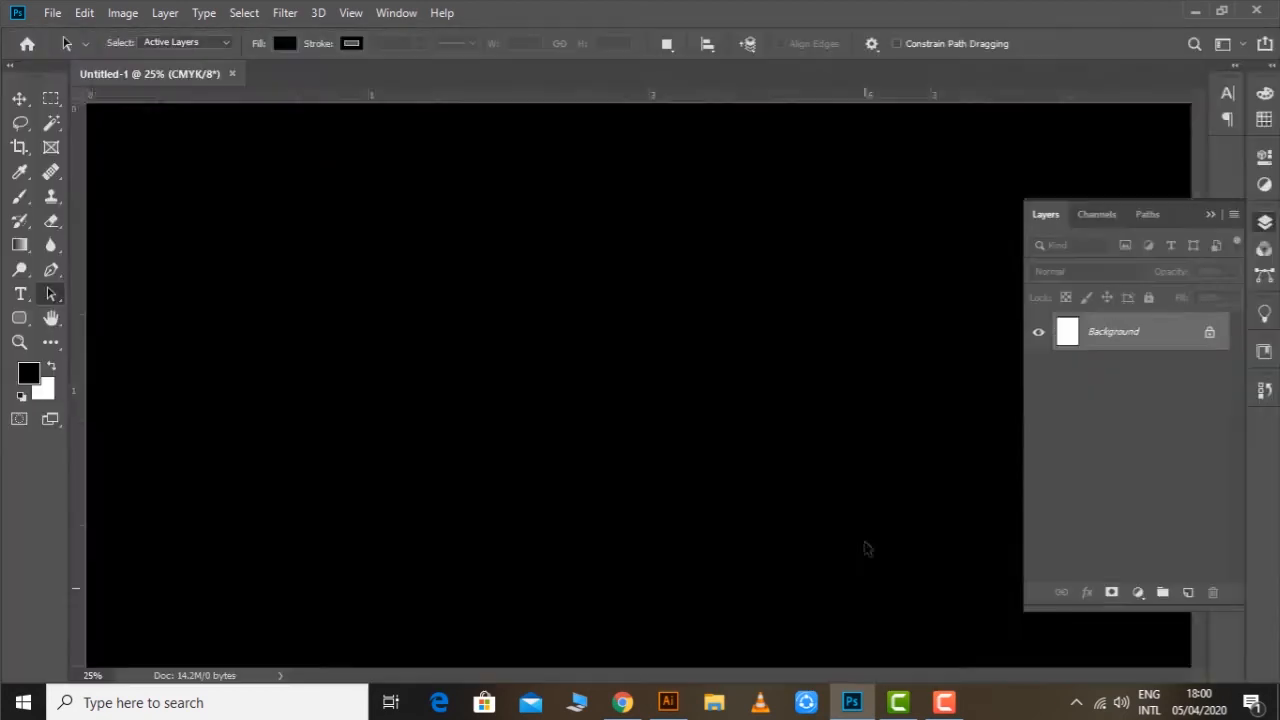
Open the image files Chilli.png, Chips.png and DSC_1964.jpg together.
left_click(52, 12)
left_click(60, 48)
left_click_drag(621, 228, 625, 468)
left_click_drag(737, 414, 340, 212)
left_click(606, 474)
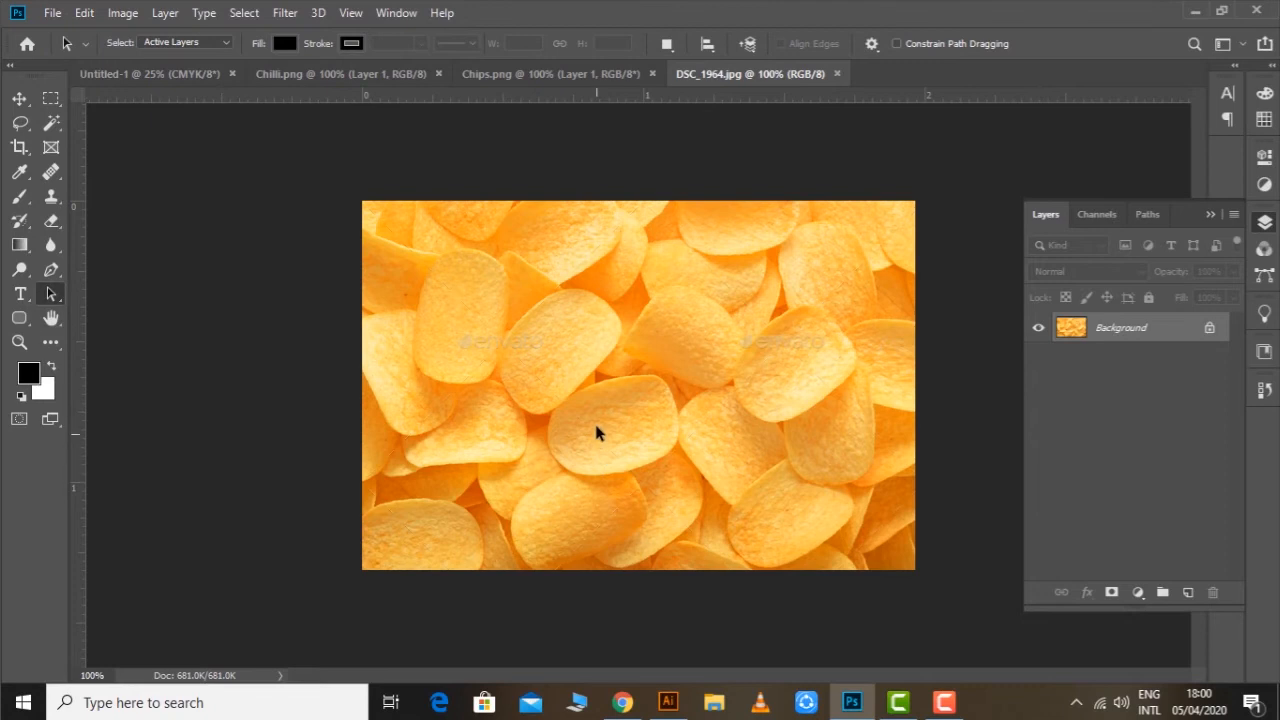
Cut the whole DSC_1964.jpg chips photo, paste it into Untitled-1 and align it with the page's upper-left corner.
key("ctrl+a")
key("ctrl+x")
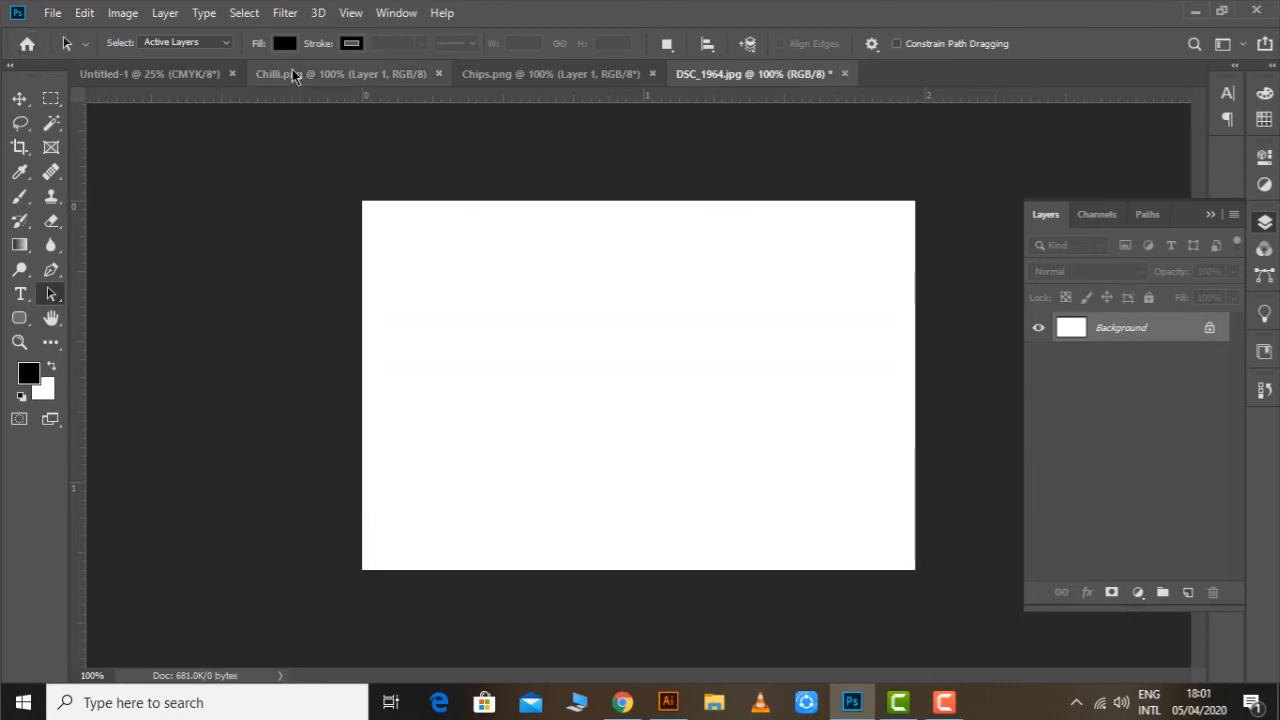
left_click(198, 73)
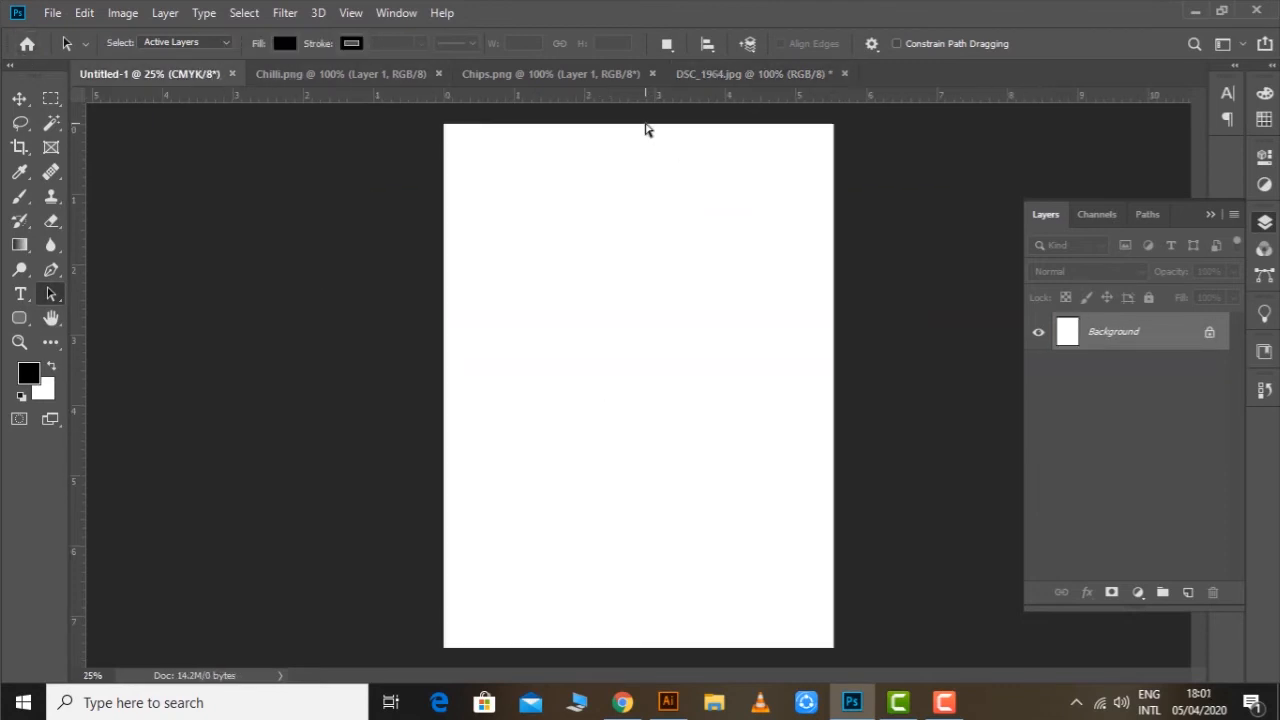
key("ctrl+v")
key("v")
left_click_drag(615, 340, 510, 166)
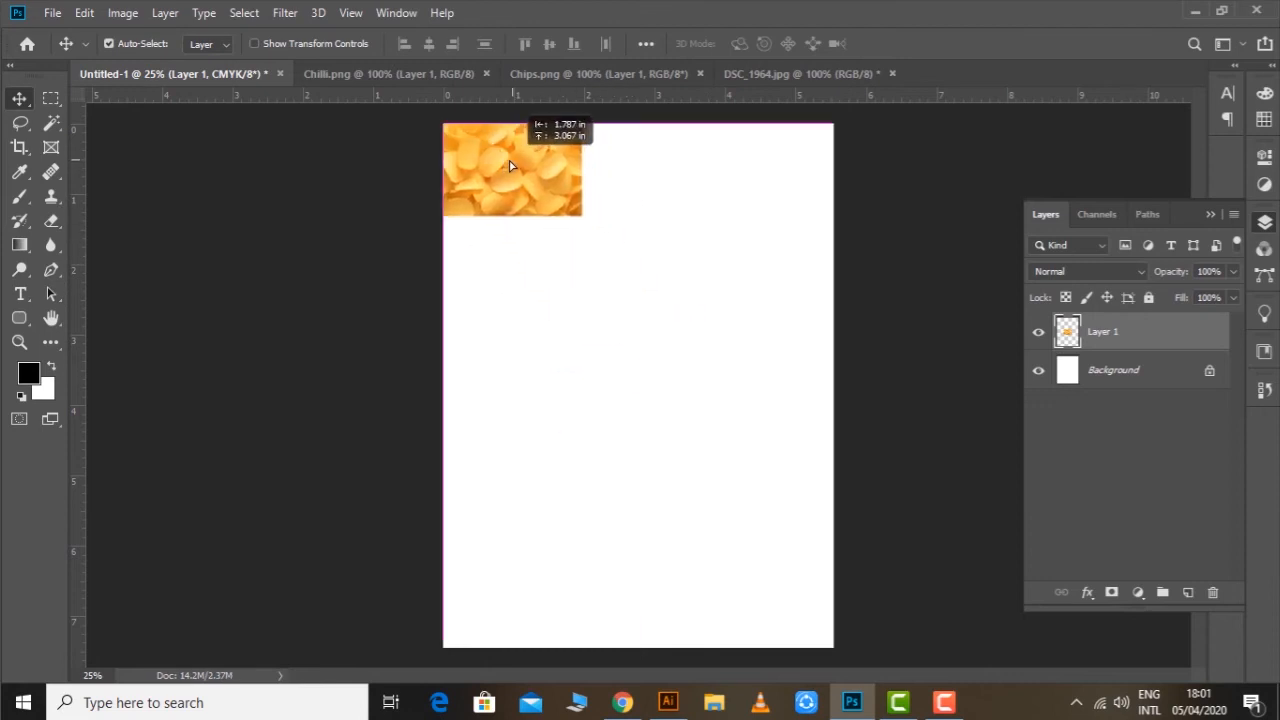
Enlarge the chips photo to the full page width and shift it up partly beyond the page's upper edge.
key("ctrl+t")
left_click_drag(582, 215, 840, 372)
left_click_drag(793, 300, 789, 238)
key("Return")
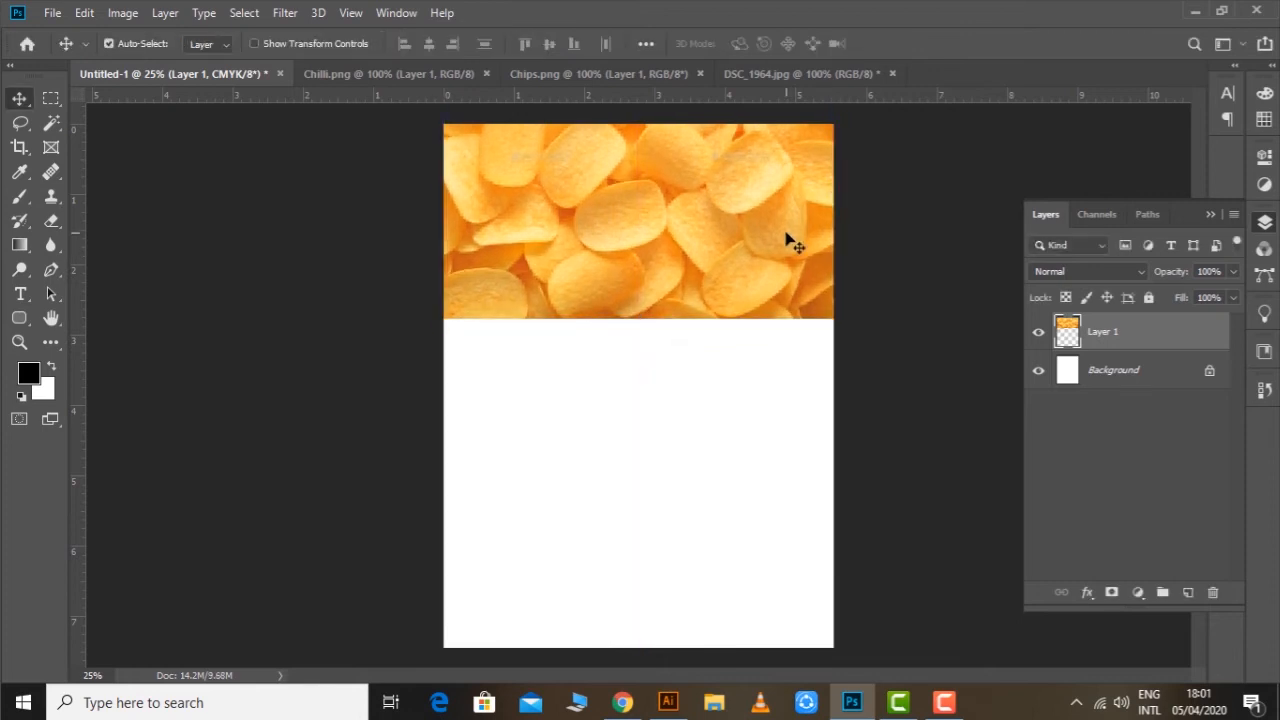
Add a layer mask to the chips photo and fade its lower part with a soft black brush at 48% opacity.
left_click(1111, 593)
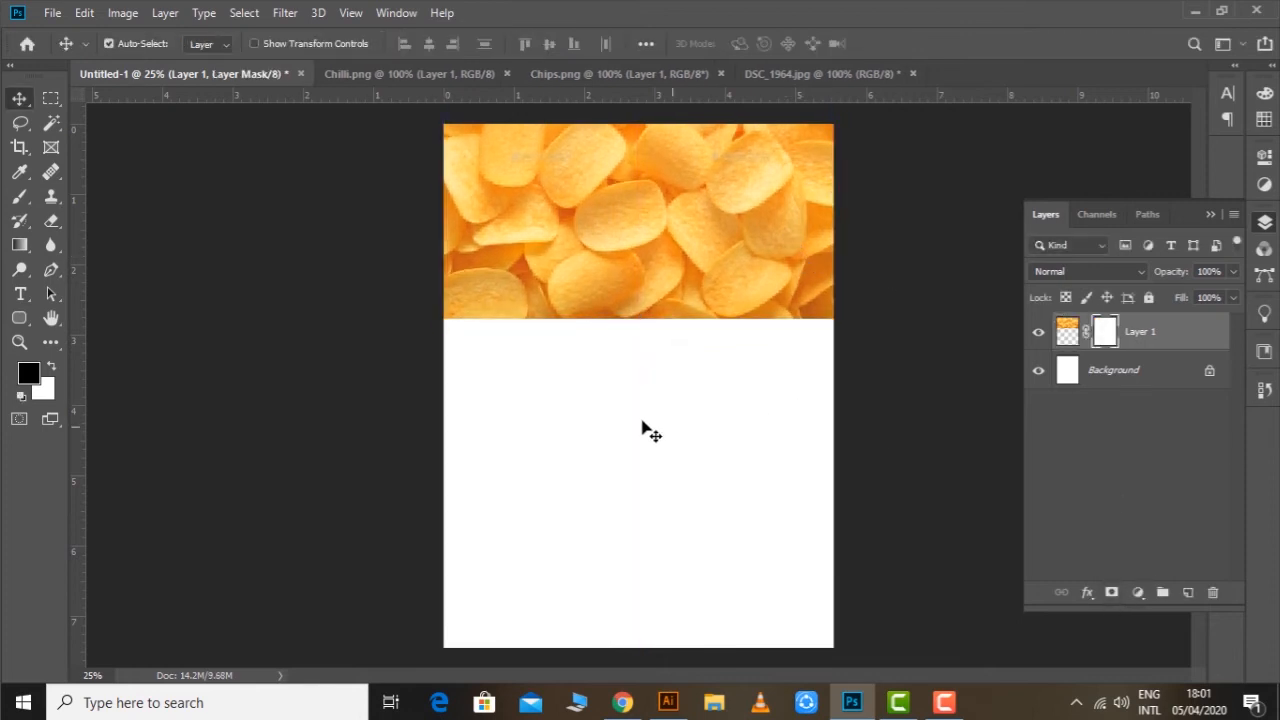
left_click(20, 196)
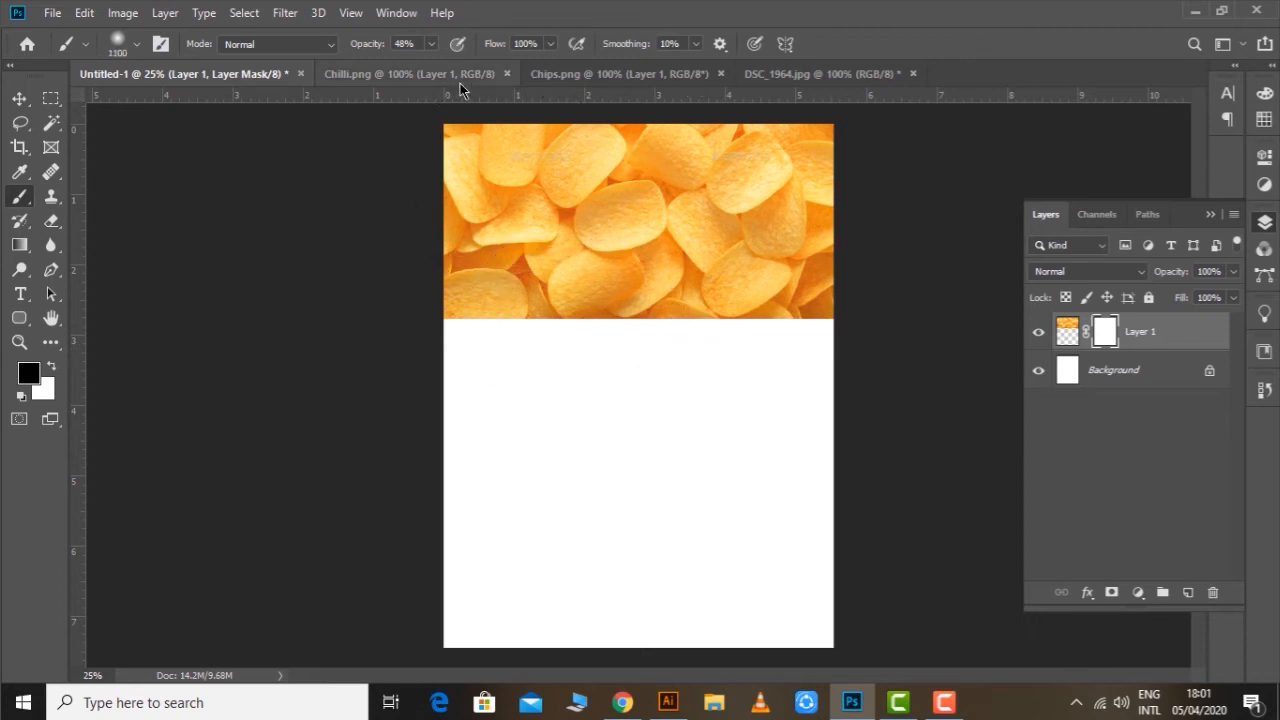
left_click_drag(797, 317, 589, 406)
left_click_drag(765, 345, 417, 443)
mouse_move(795, 292)
left_mouse_down()
mouse_move(372, 435)
mouse_move(445, 417)
mouse_move(370, 434)
mouse_move(404, 385)
mouse_move(327, 397)
mouse_move(434, 350)
mouse_move(330, 383)
mouse_move(448, 368)
mouse_move(467, 304)
mouse_move(497, 361)
mouse_move(734, 300)
mouse_move(798, 307)
mouse_move(731, 385)
mouse_move(751, 340)
mouse_move(820, 295)
left_mouse_up()
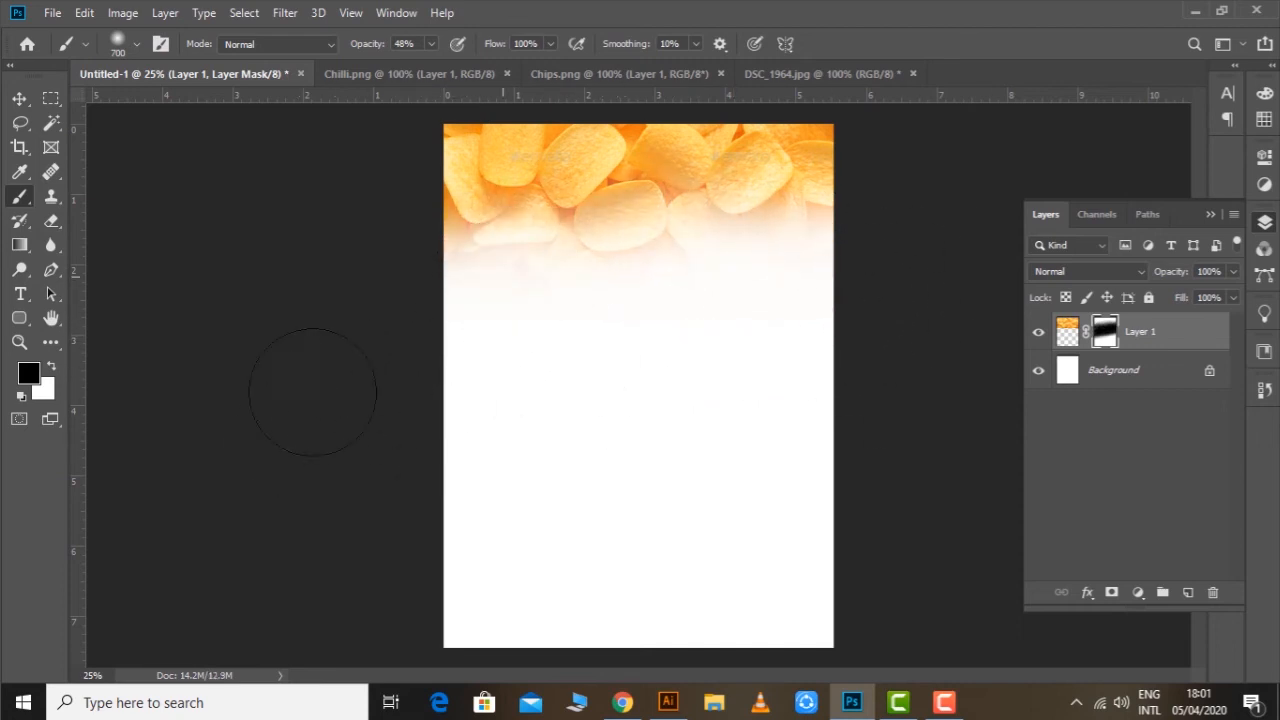
Refine the mask fade with a 400 px brush, painting white near the photo's right edge to bring the chips back.
key("bracketleft")
key("bracketleft")
key("bracketleft")
mouse_move(730, 178)
left_mouse_down()
mouse_move(788, 171)
mouse_move(493, 242)
mouse_move(601, 207)
mouse_move(736, 206)
left_mouse_up()
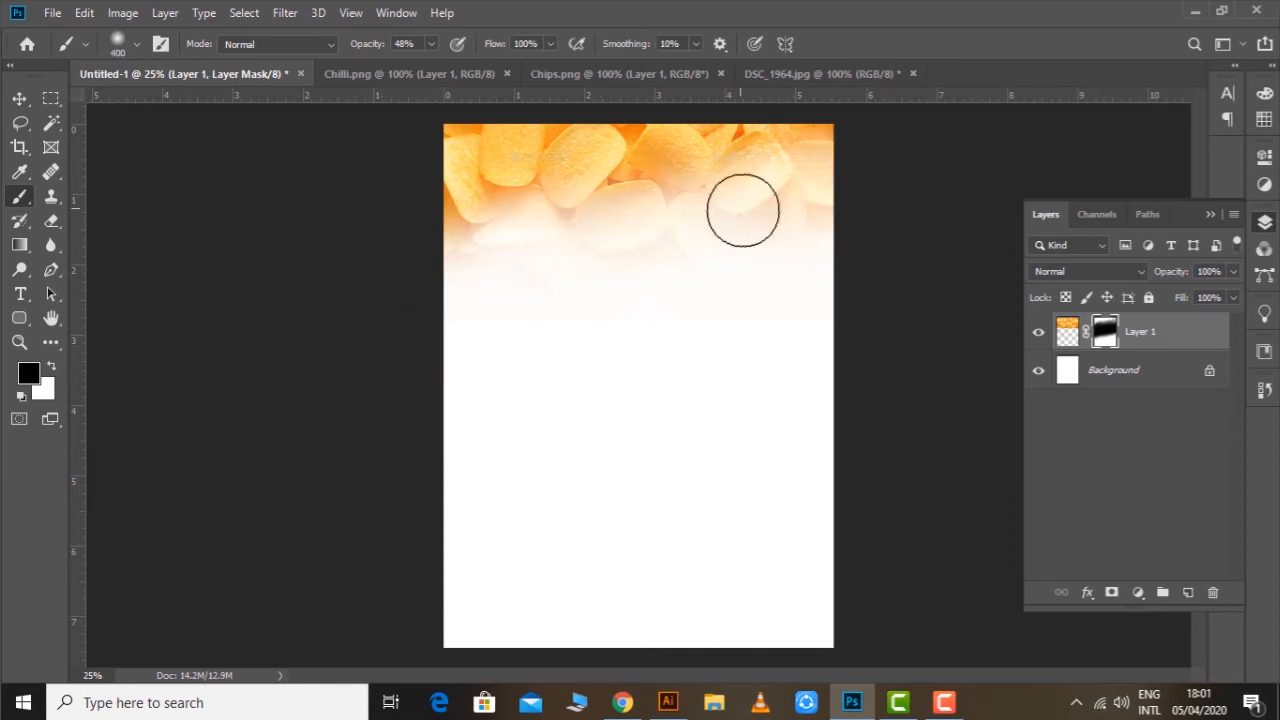
key("ctrl+z")
key("x")
mouse_move(651, 194)
left_mouse_down()
mouse_move(835, 176)
mouse_move(625, 218)
mouse_move(448, 222)
mouse_move(359, 255)
left_mouse_up()
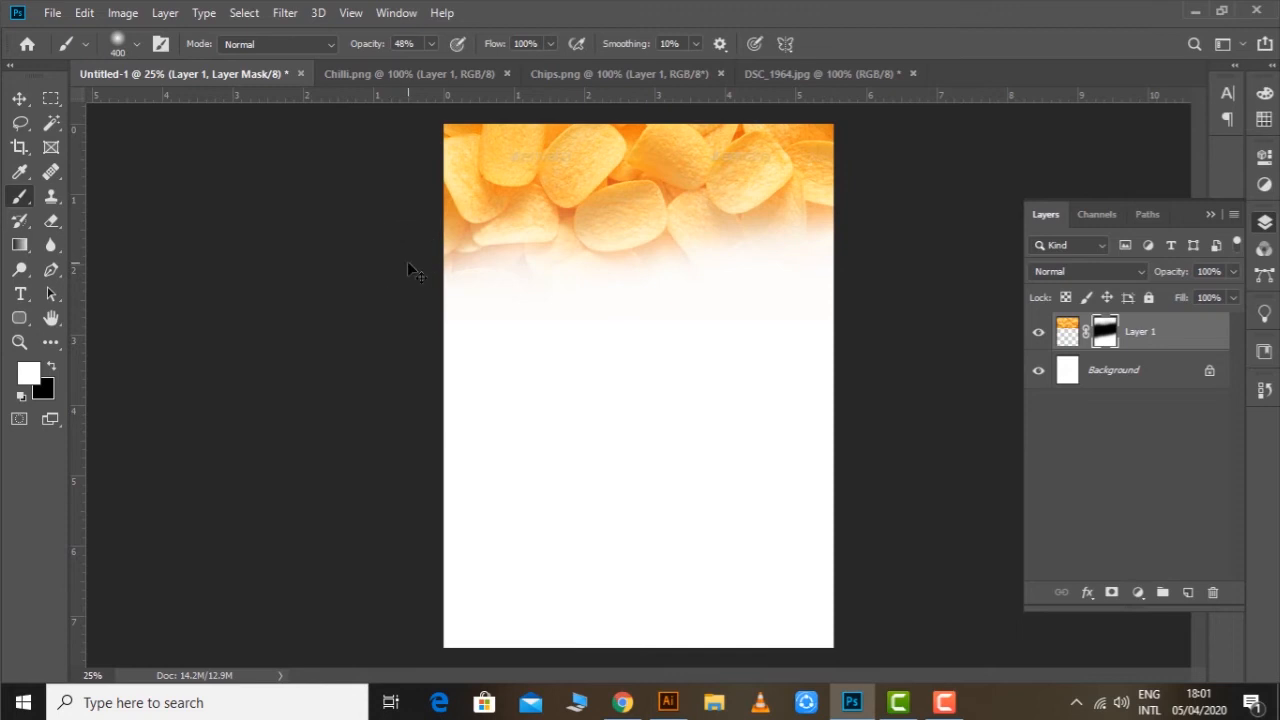
key("ctrl+z")
key("ctrl+z")
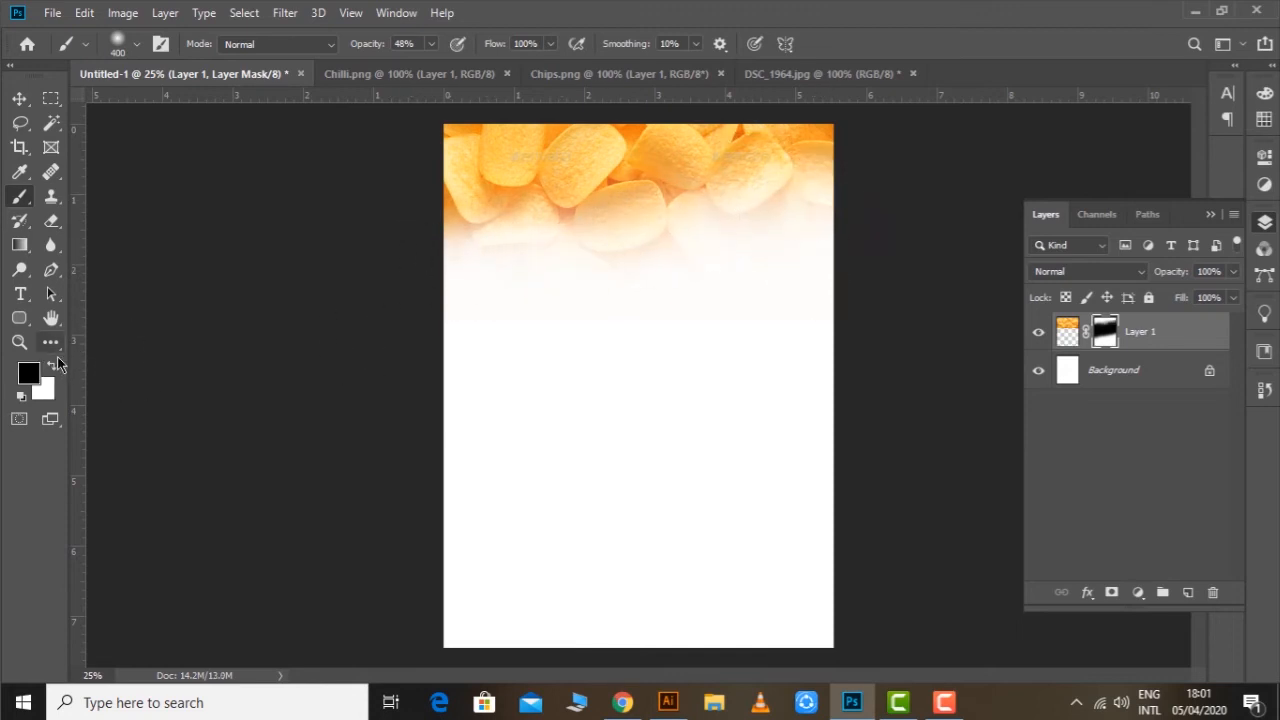
mouse_move(842, 146)
left_mouse_down()
mouse_move(714, 188)
mouse_move(826, 171)
left_mouse_up()
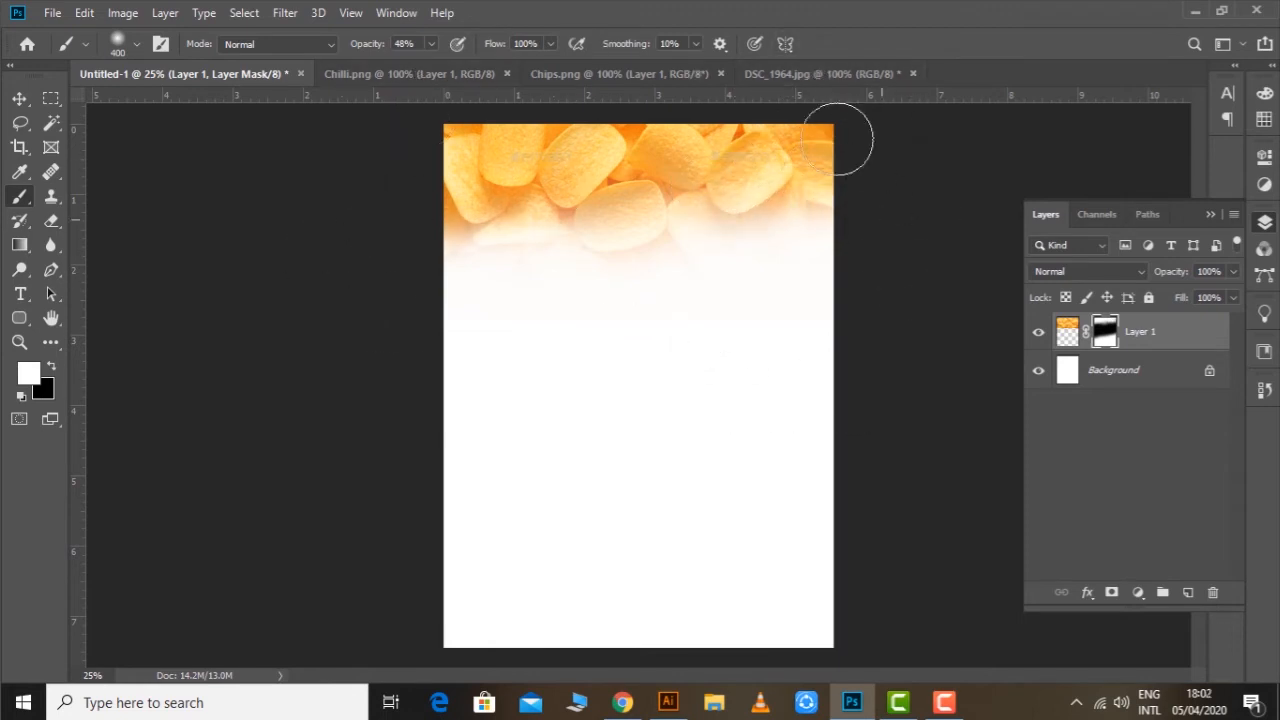
Bring the flying chips and bowl image from Chips.png into the centre of Untitled-1 as a new layer.
left_click(818, 73)
left_click(691, 74)
key("v")
left_click_drag(712, 378, 683, 423)
key("ctrl")
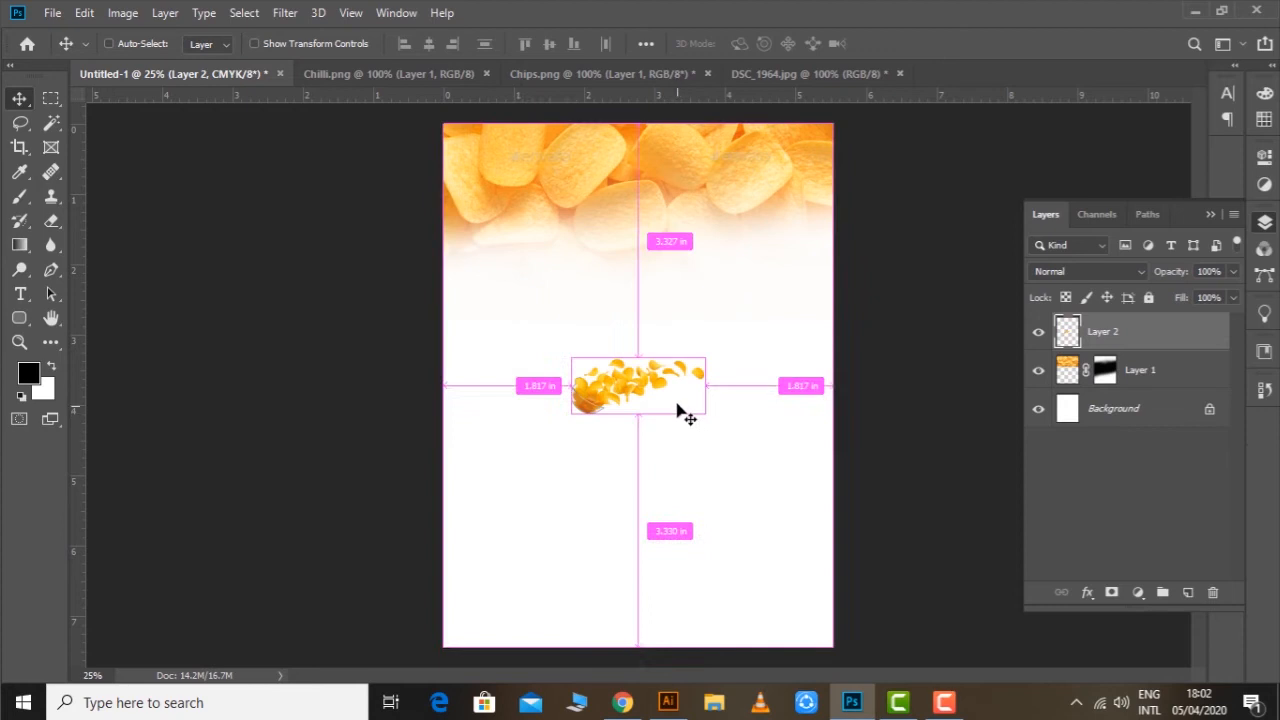
Enlarge the flying chips and bowl image to about 282% along the page's lower edge and mirror it horizontally.
key("ctrl+t")
left_click_drag(706, 356, 946, 250)
left_click_drag(654, 397, 571, 610)
left_click_drag(826, 518, 534, 630)
key("ctrl+z")
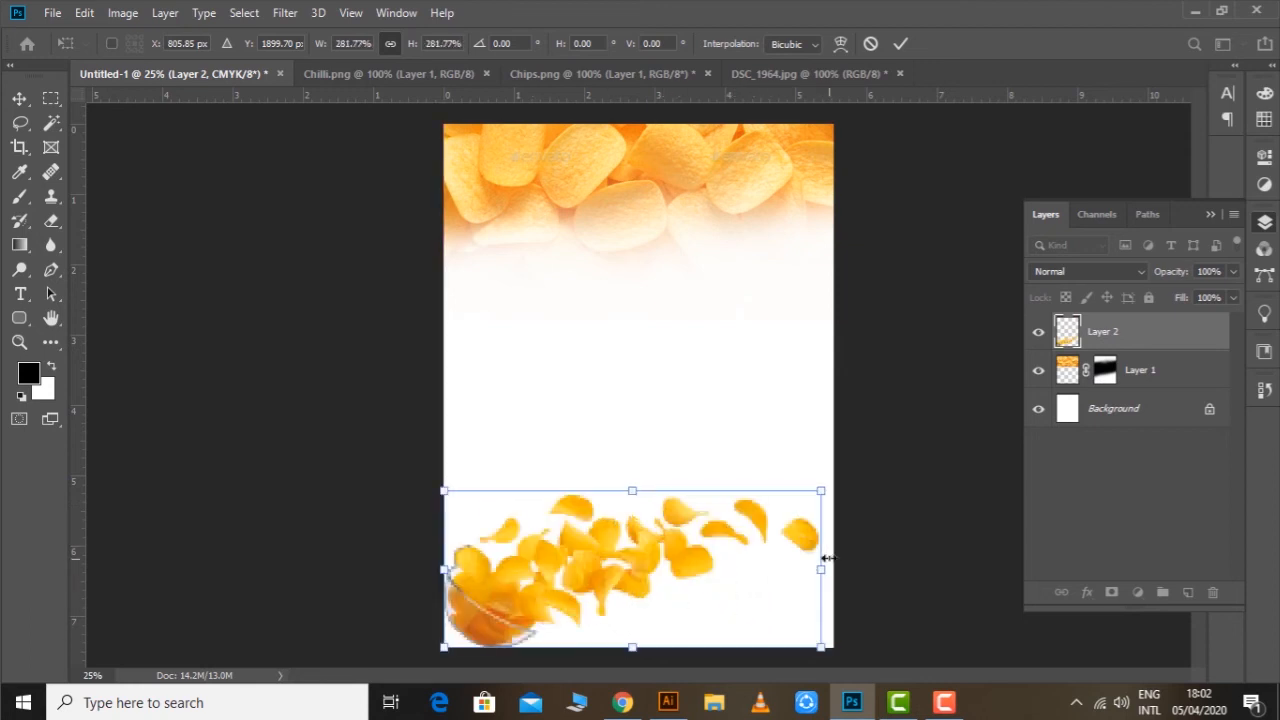
left_click_drag(770, 562, 443, 586)
left_click_drag(468, 534, 474, 534)
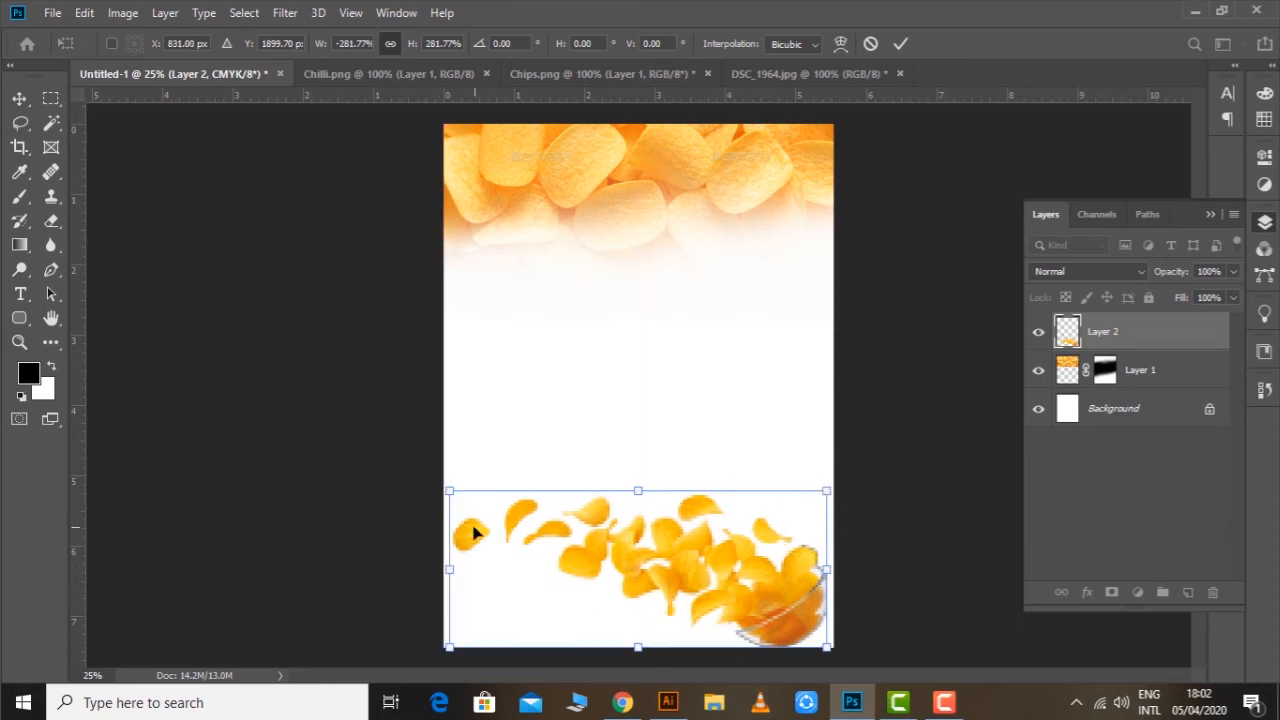
Shrink the mirrored chips image and rotate it clockwise so the bowl sits in the page's lower-right corner.
left_click_drag(450, 492, 550, 533)
left_click_drag(565, 489, 723, 429)
mouse_move(735, 590)
left_mouse_down()
mouse_move(731, 557)
mouse_move(730, 569)
left_mouse_up()
key("Return")
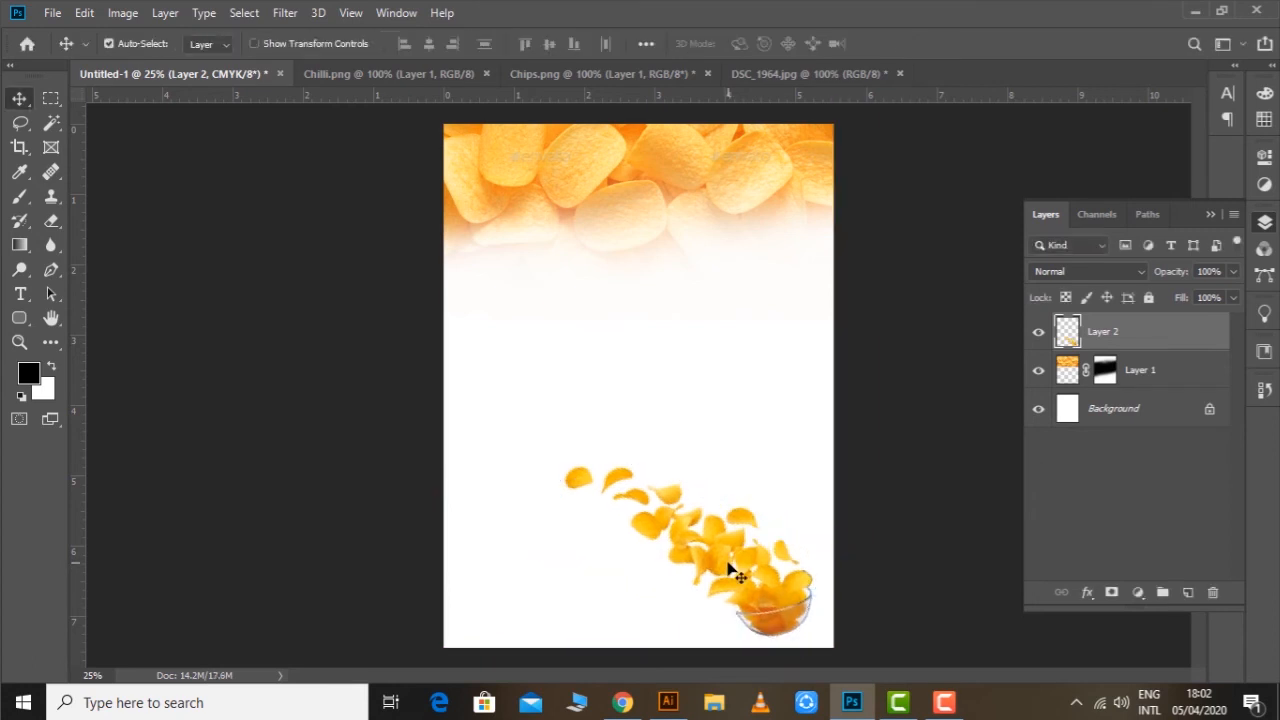
Switch to Illustrator and copy the red half-ellipse with its black outline.
mouse_move(668, 702)
left_click(651, 600)
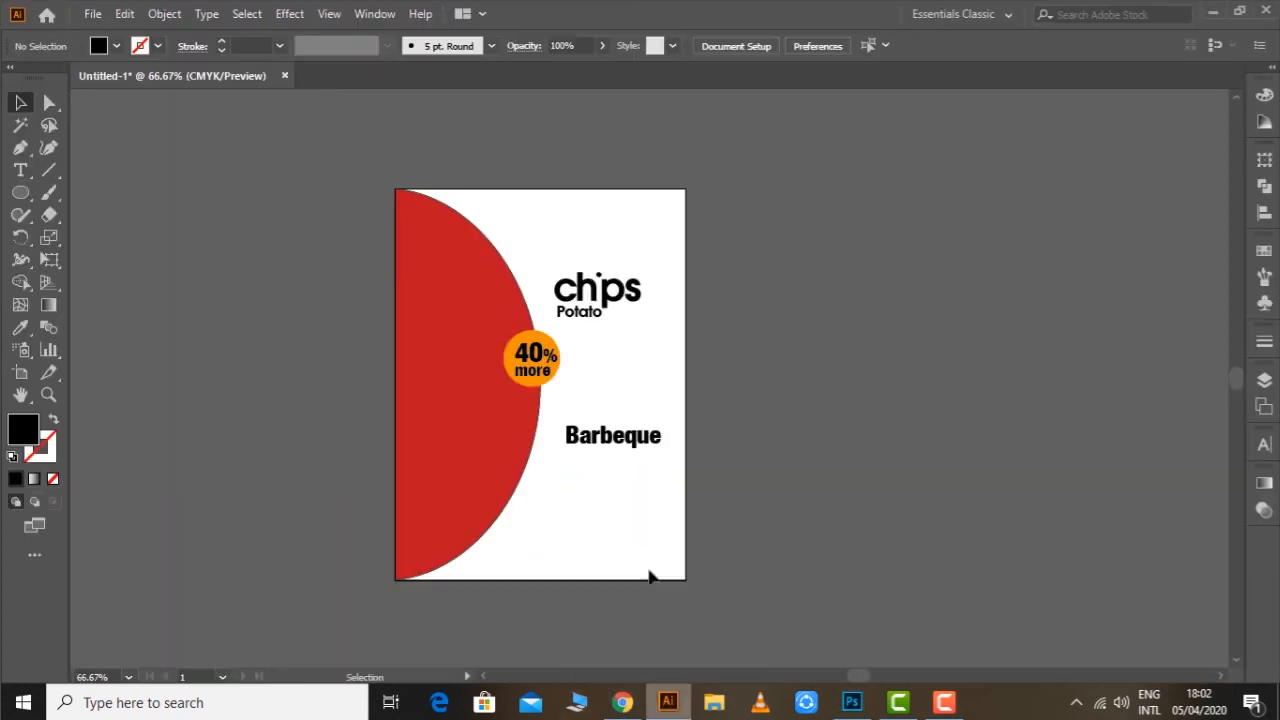
left_click(466, 229)
left_click(371, 266)
left_click(466, 251)
key("ctrl")
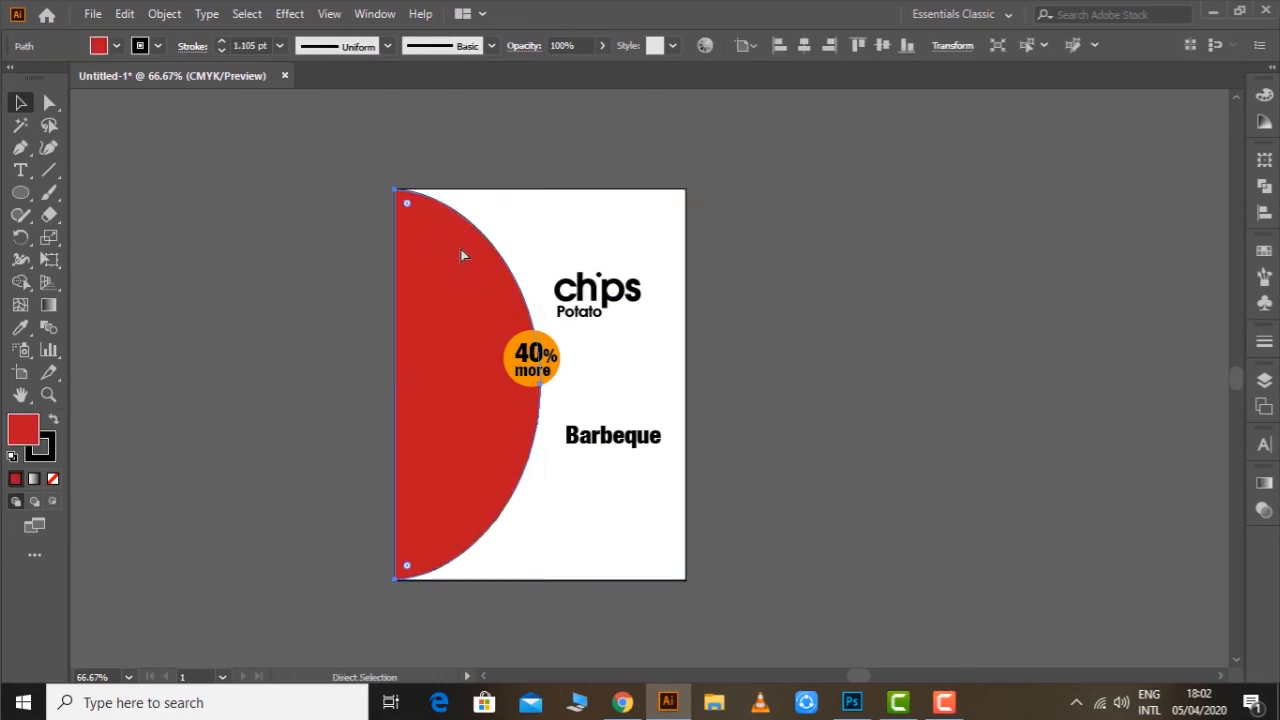
Switch to Photoshop, paste the outlined red half-ellipse and place it flush with the page's left edge.
left_click(851, 702)
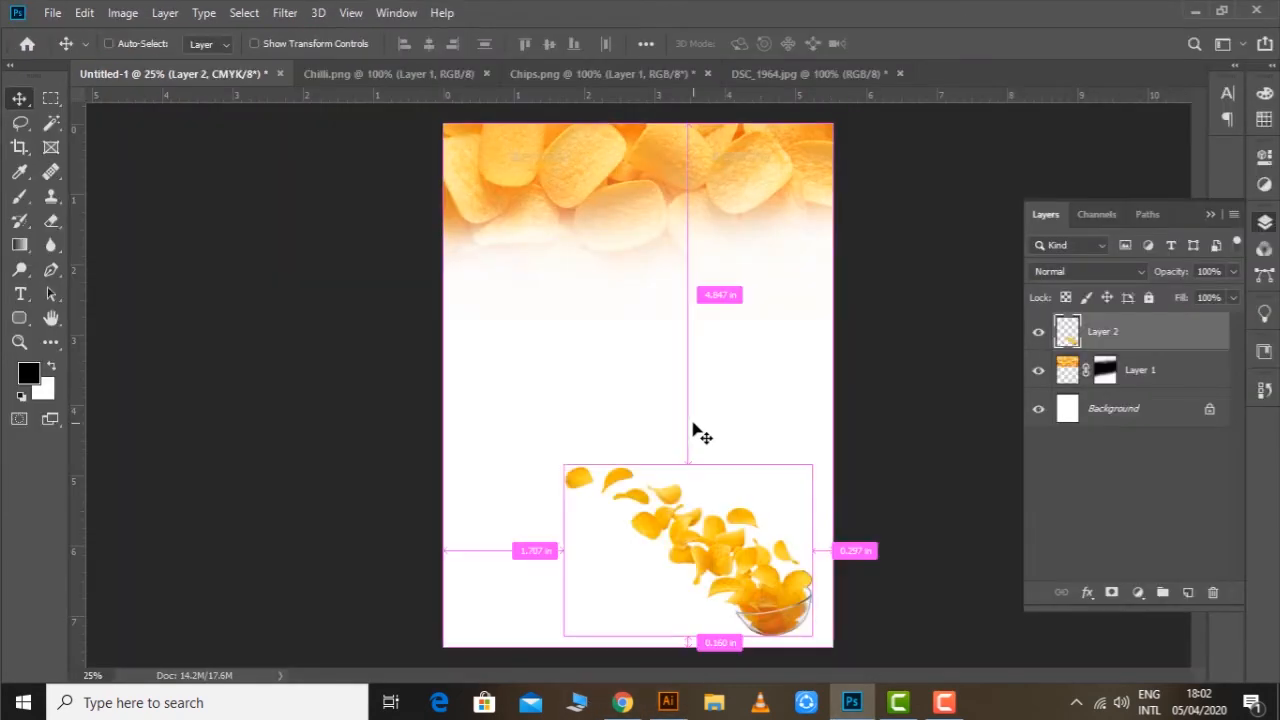
key("ctrl+v")
left_click(716, 184)
left_click_drag(664, 267, 552, 292)
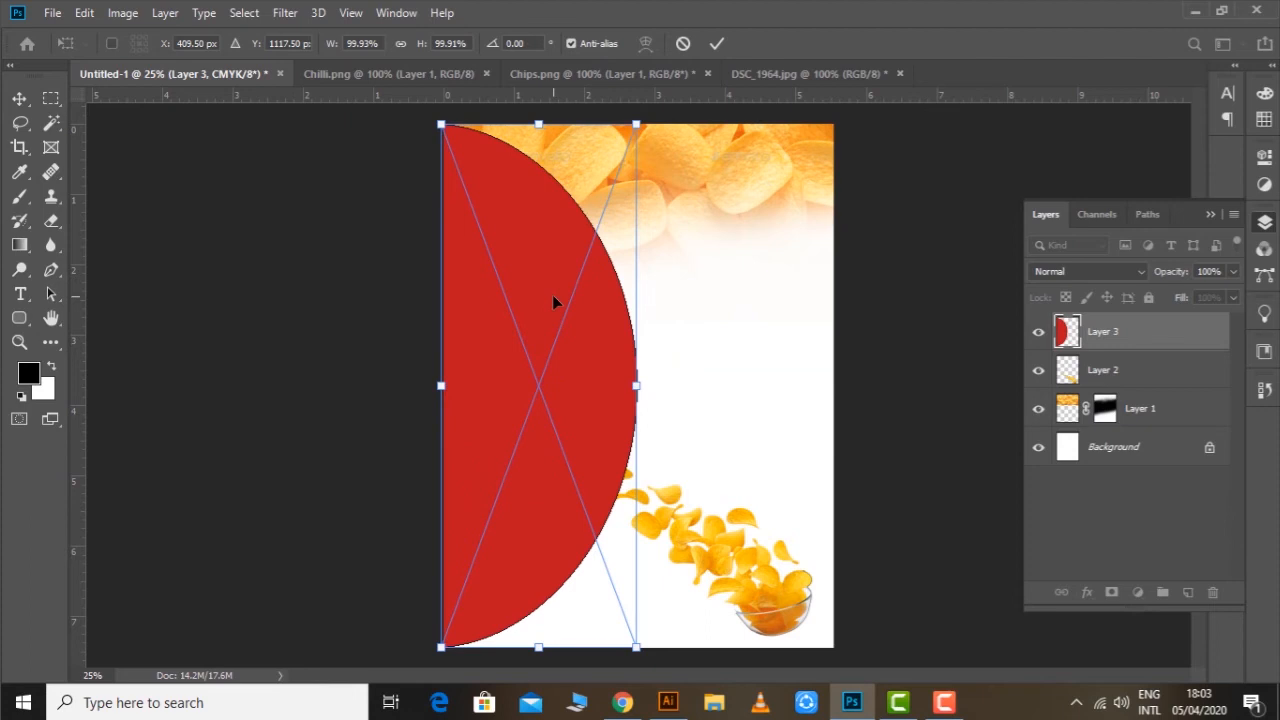
key("Return")
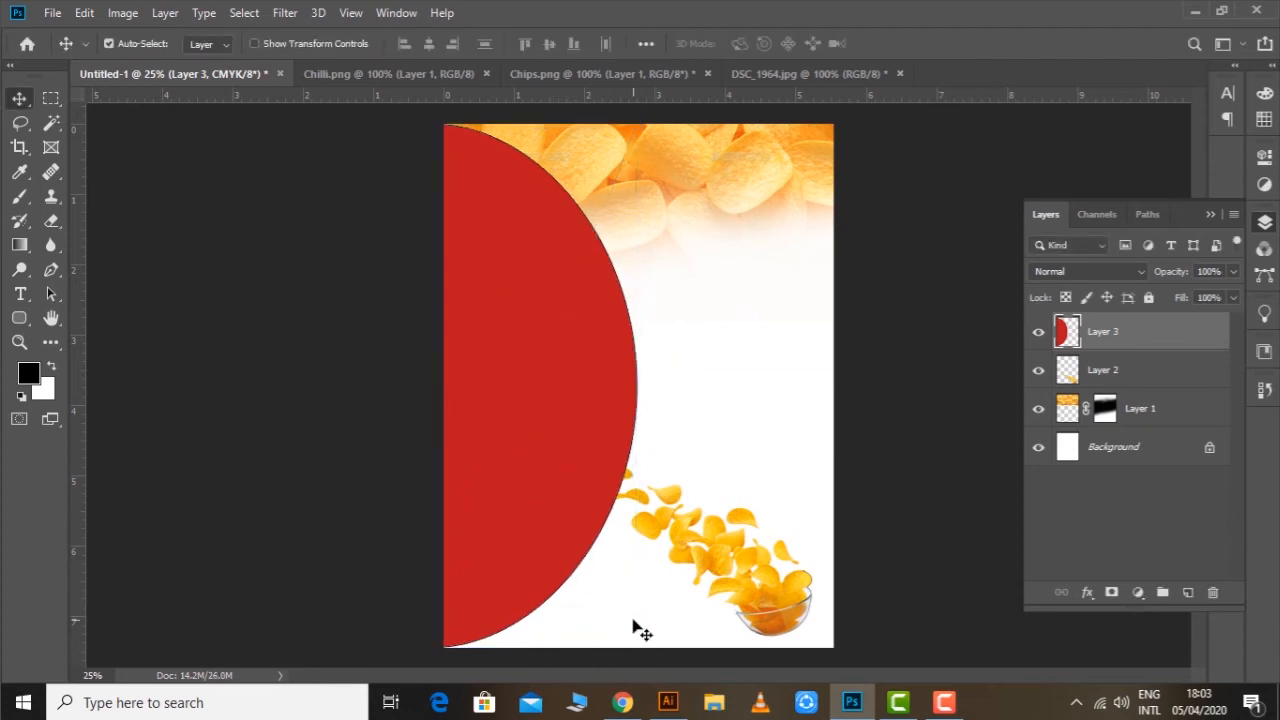
Return to Illustrator, remove the stroke from the red half-ellipse and copy the shape.
left_click(668, 702)
left_click(331, 337)
left_click(437, 330)
left_click(41, 447)
left_click(53, 478)
left_click(286, 420)
left_click(441, 360)
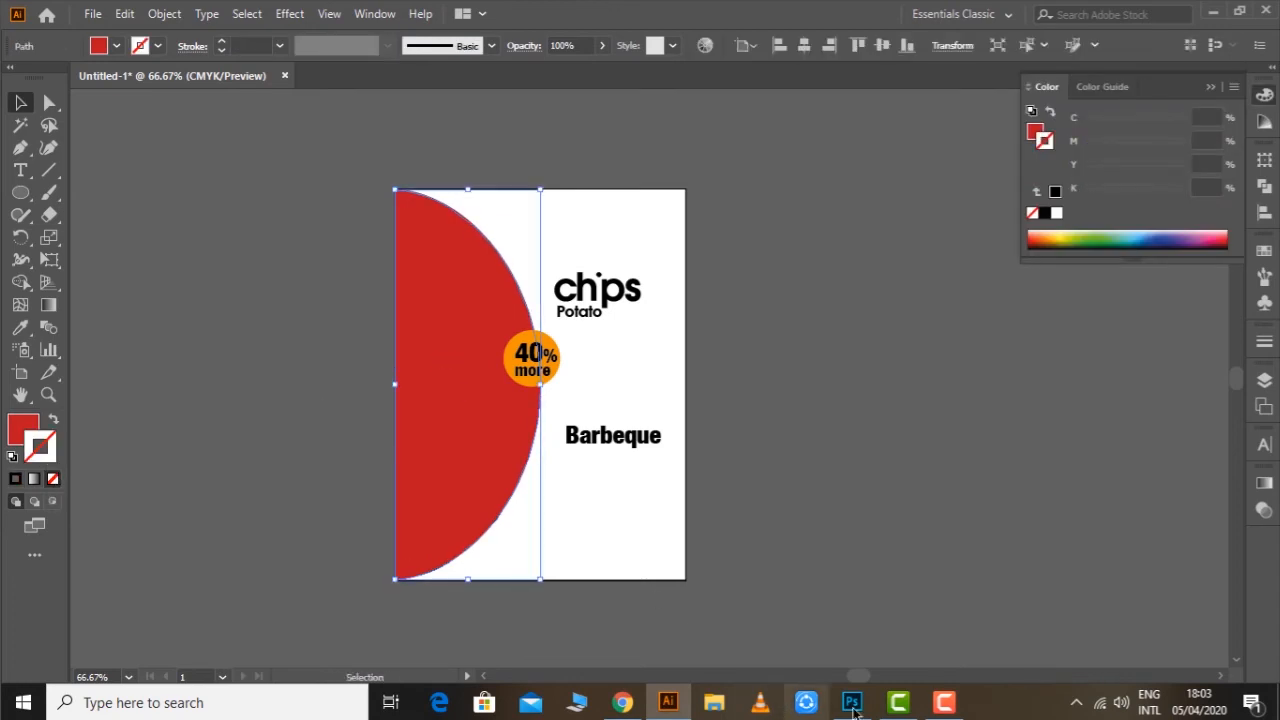
Switch to Photoshop, paste the strokeless red half-ellipse and fit it against the page's left edge.
left_click(852, 702)
key("ctrl+v")
left_click(714, 181)
left_click_drag(706, 194, 557, 283)
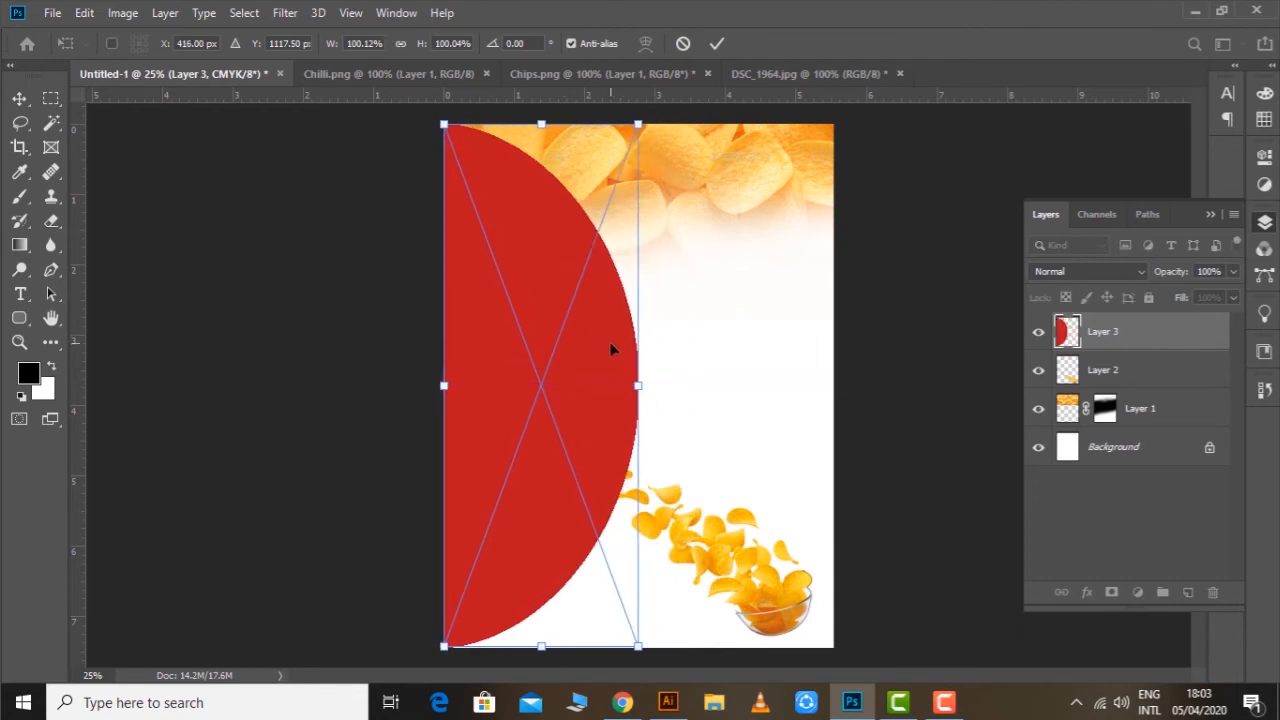
key("Return")
Move the flying chips layer above the red half-ellipse and enlarge it so its chips overlap the red area.
left_click_drag(1151, 373, 1140, 325)
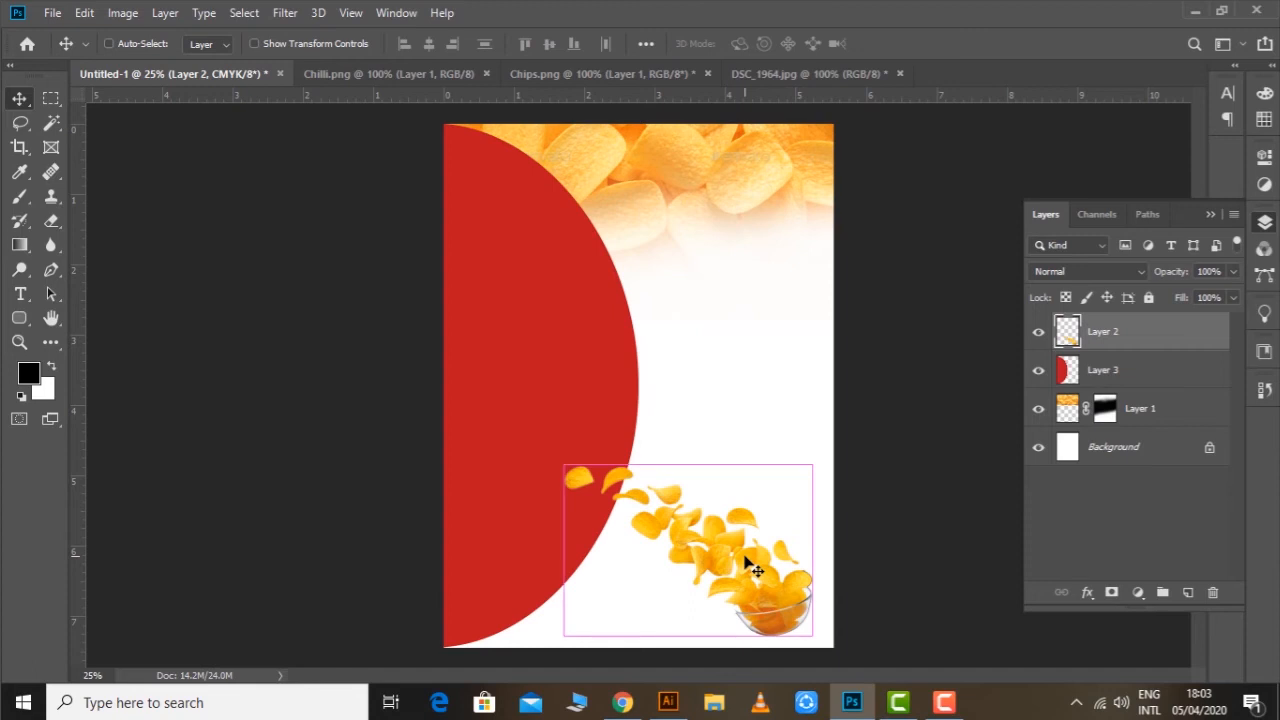
key("ctrl+t")
left_click_drag(564, 492, 531, 485)
left_click_drag(689, 531, 712, 517)
key("Return")
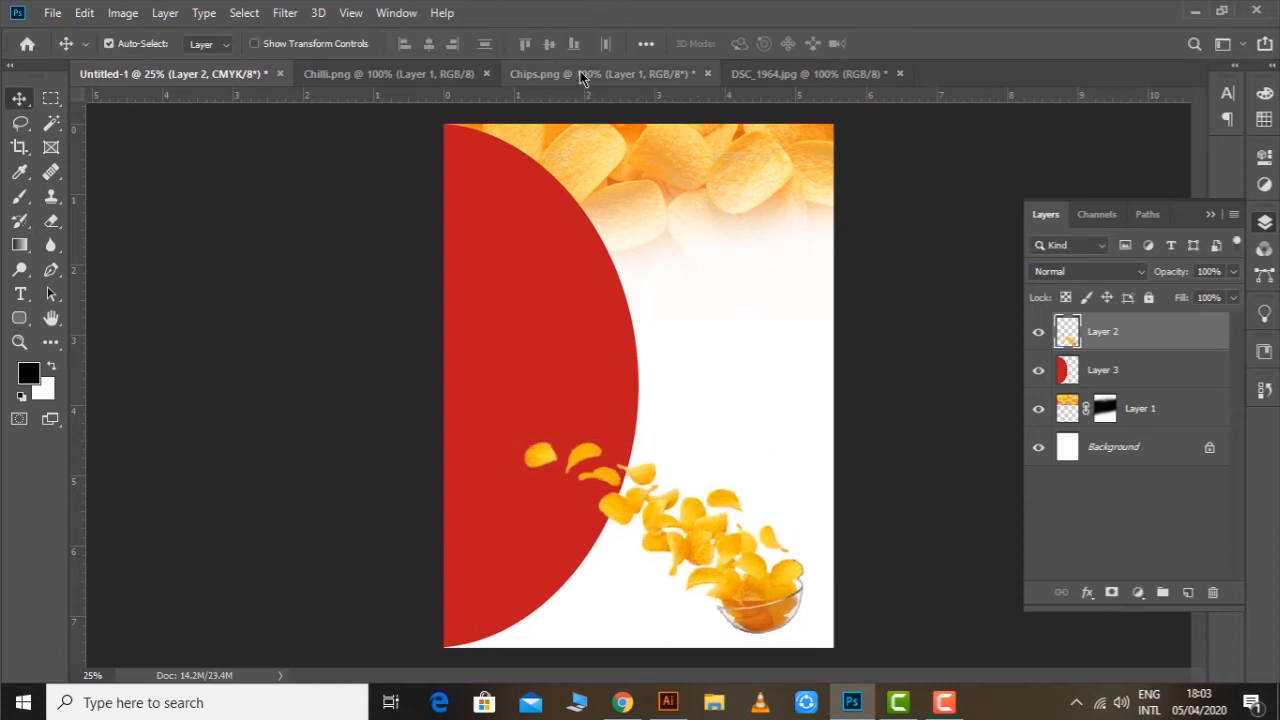
Bring the red chilli image from Chilli.png into Untitled-1 and position it near the page's lower edge.
left_click(584, 74)
left_click(455, 74)
left_click_drag(505, 190, 683, 456)
left_click_drag(654, 403, 590, 598)
Scale the chilli image and place it beside the bowl, overlapping the lower part of the red half-ellipse.
key("ctrl+t")
left_click_drag(638, 538, 671, 515)
mouse_move(628, 577)
left_mouse_down()
mouse_move(641, 592)
mouse_move(628, 583)
left_mouse_up()
left_click_drag(662, 518, 672, 519)
left_click_drag(629, 575, 652, 590)
key("Return")
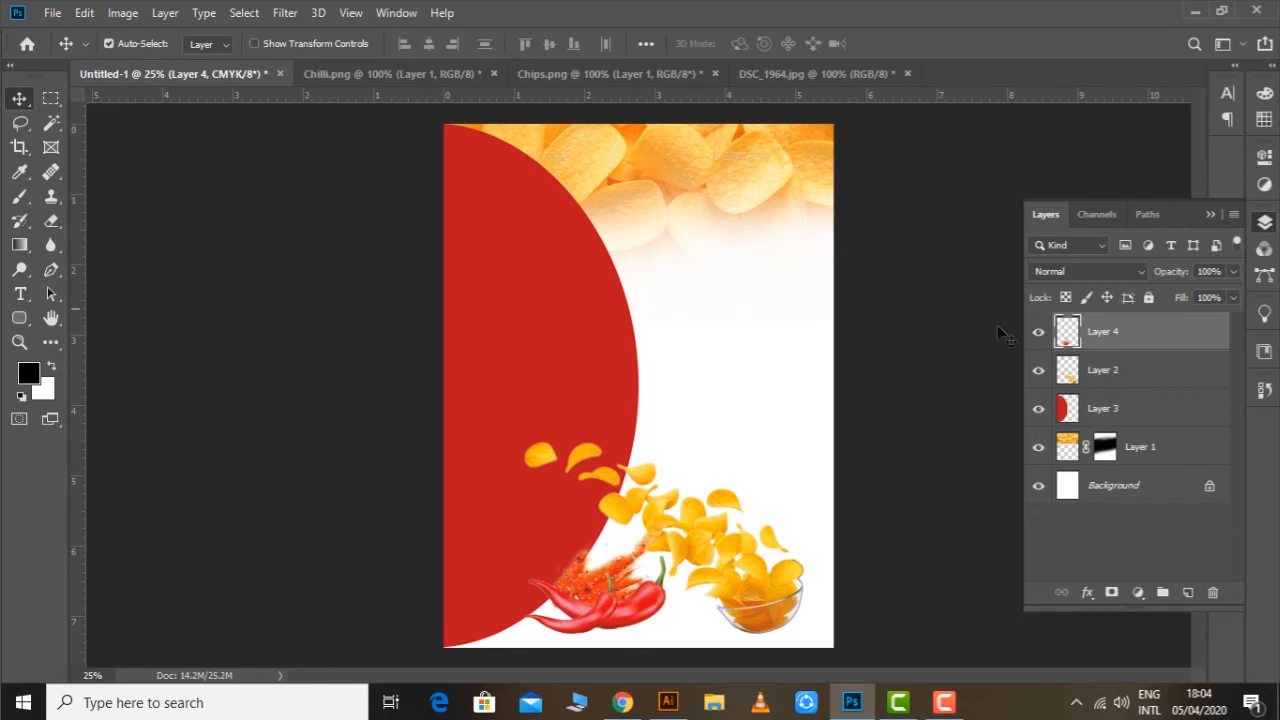
Slightly adjust the transform of the faded chips photo, Layer 1, from its lower-left corner.
left_click(1140, 452)
key("ctrl+t")
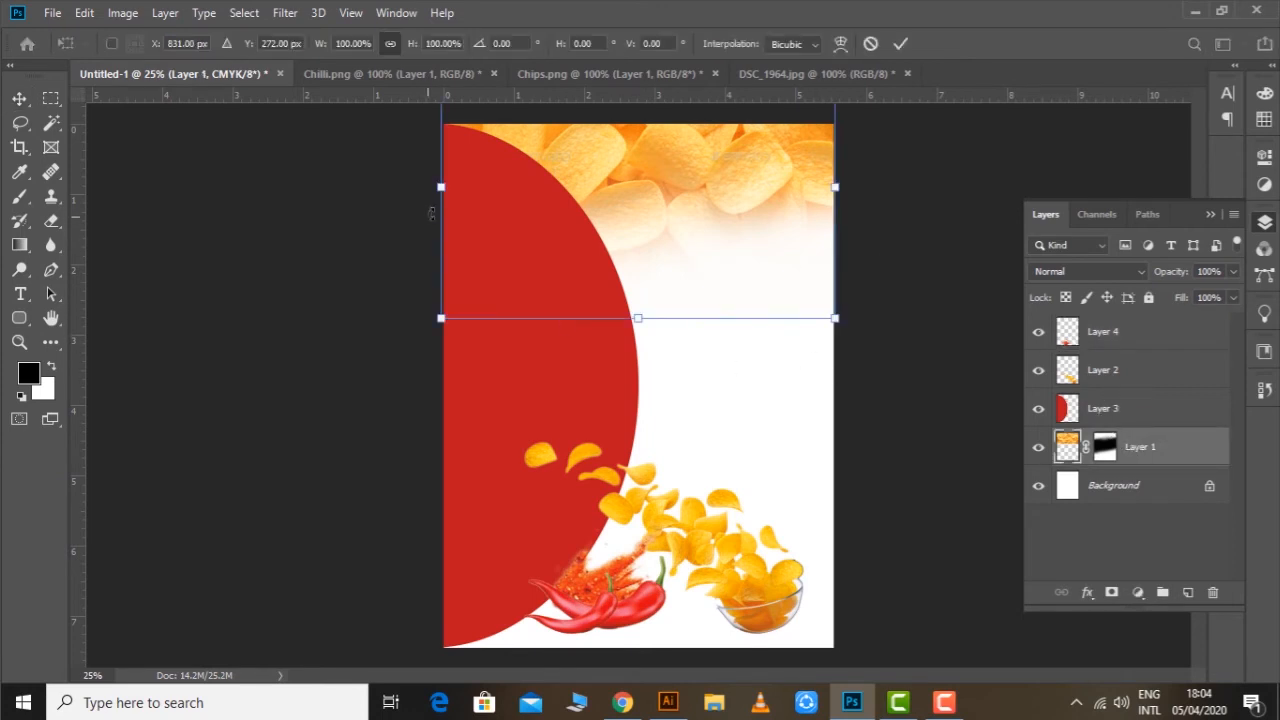
mouse_move(441, 320)
left_mouse_down()
mouse_move(469, 294)
mouse_move(445, 300)
left_mouse_up()
key("Return")
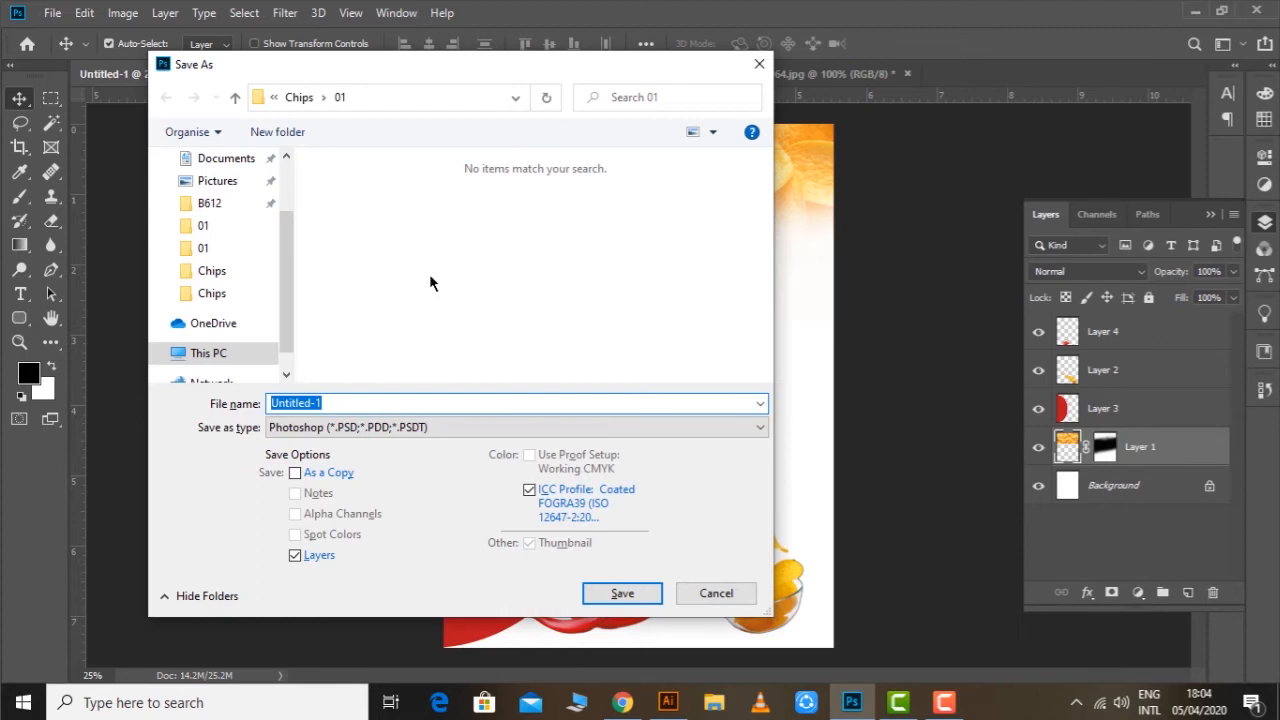
Save the Photoshop document as Cover in PSD format in the 01 folder.
type("Cover")
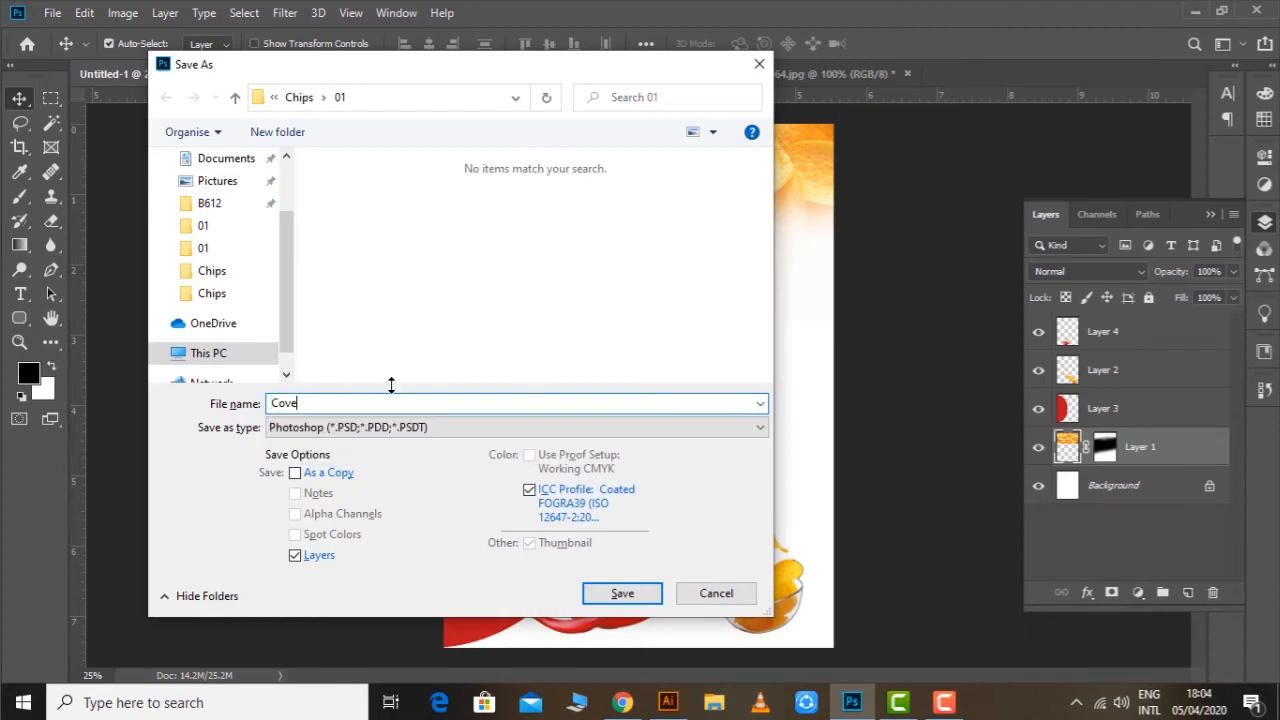
key("Return")
key("Return")
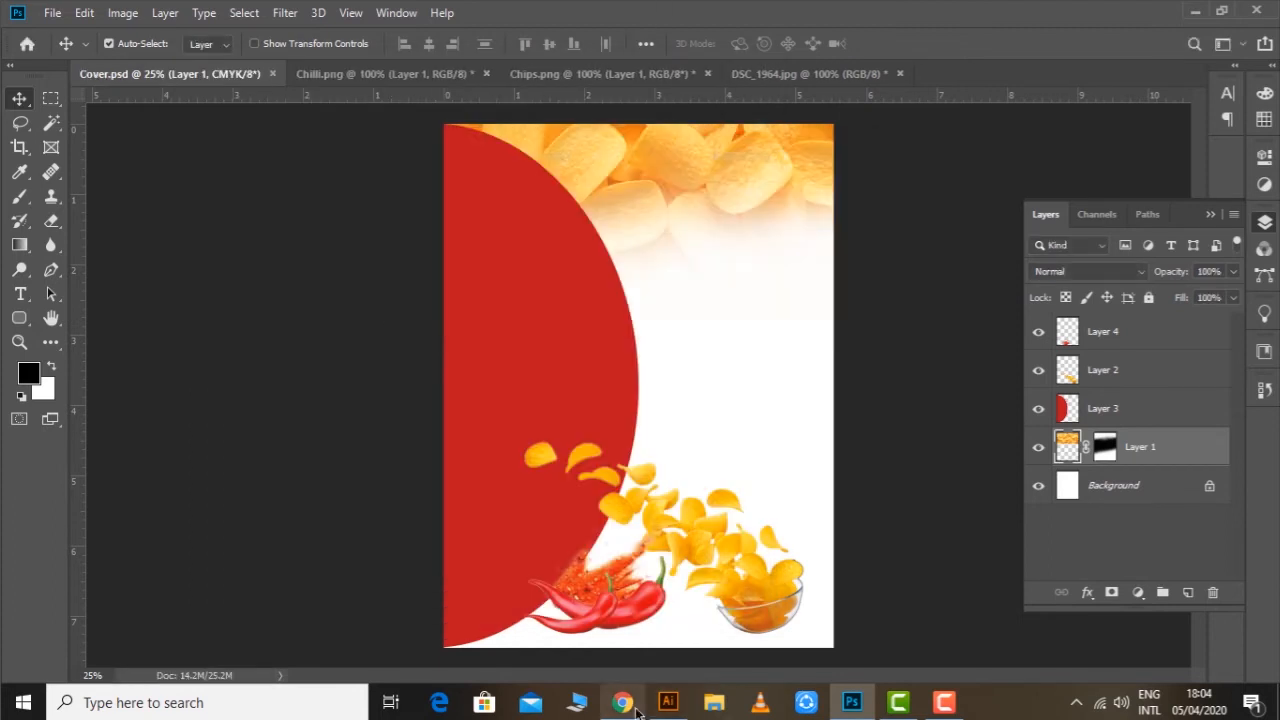
Switch to Illustrator and delete the red half-ellipse together with its leftover black outline.
left_click(668, 702)
key("Delete")
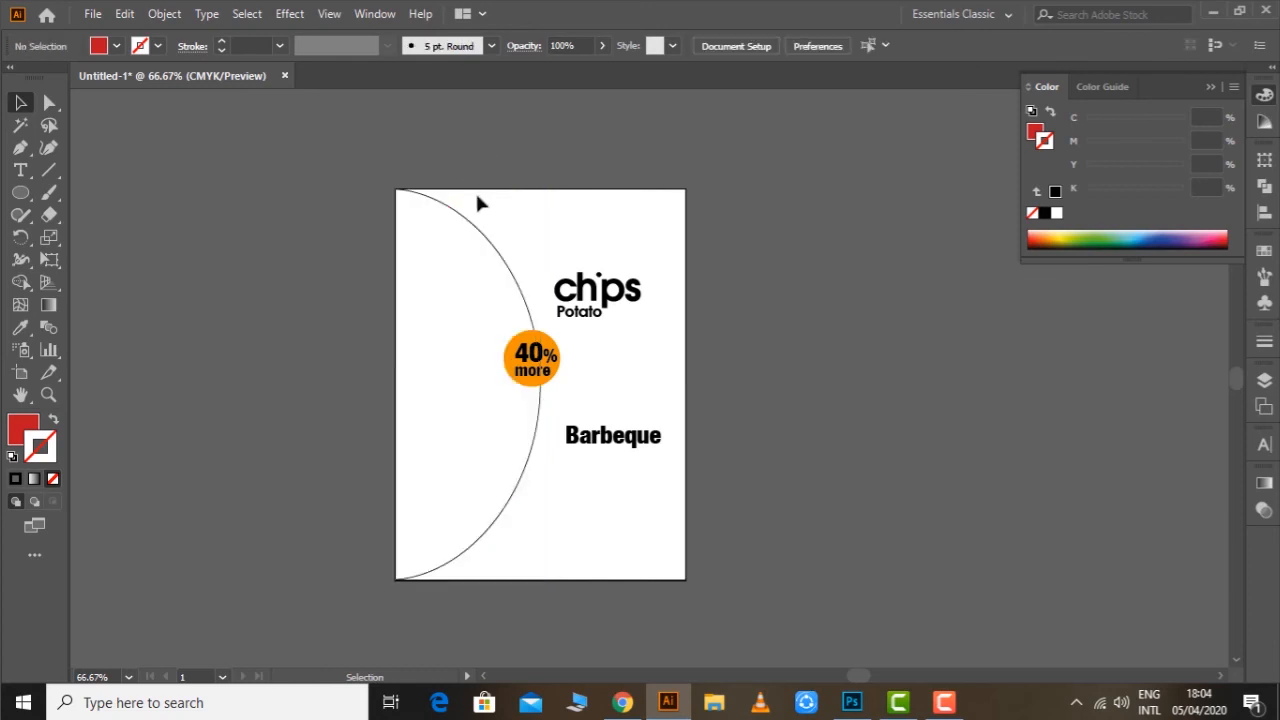
left_click(476, 190)
key("Delete")
Choose Cover.psd from the 01 folder to place in the Illustrator document, turning on its import options.
left_click(92, 14)
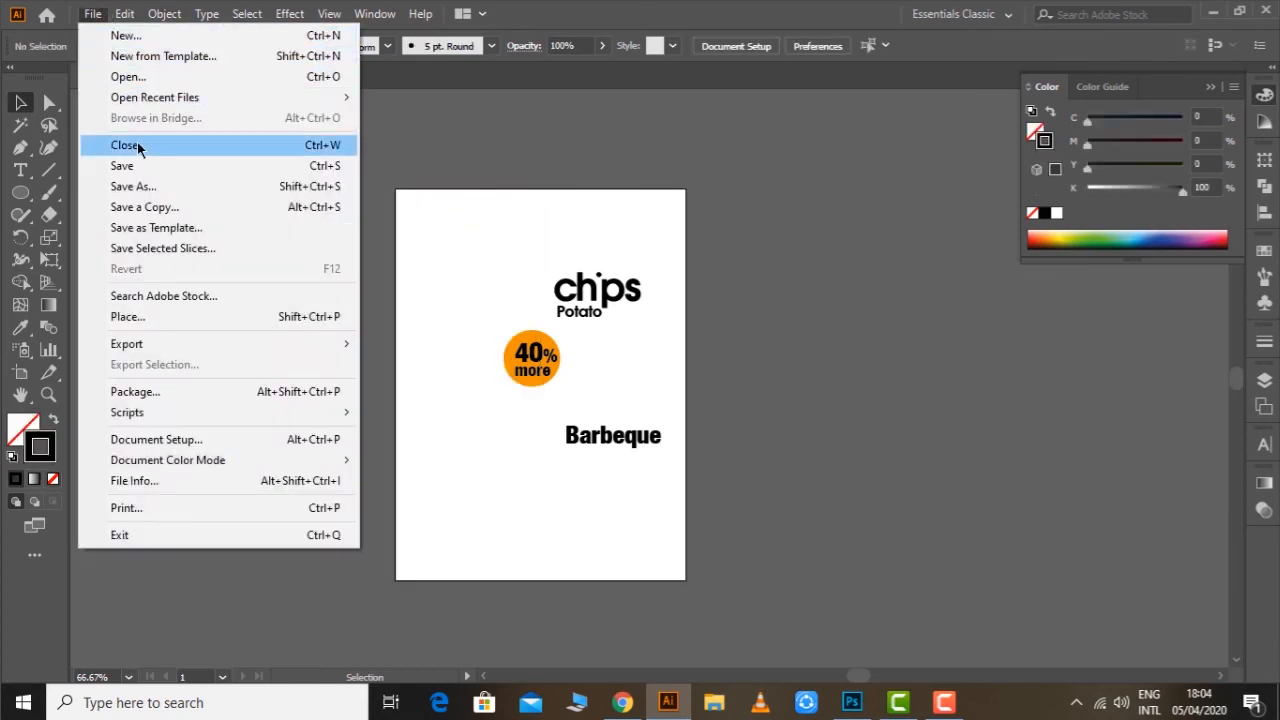
left_click(124, 317)
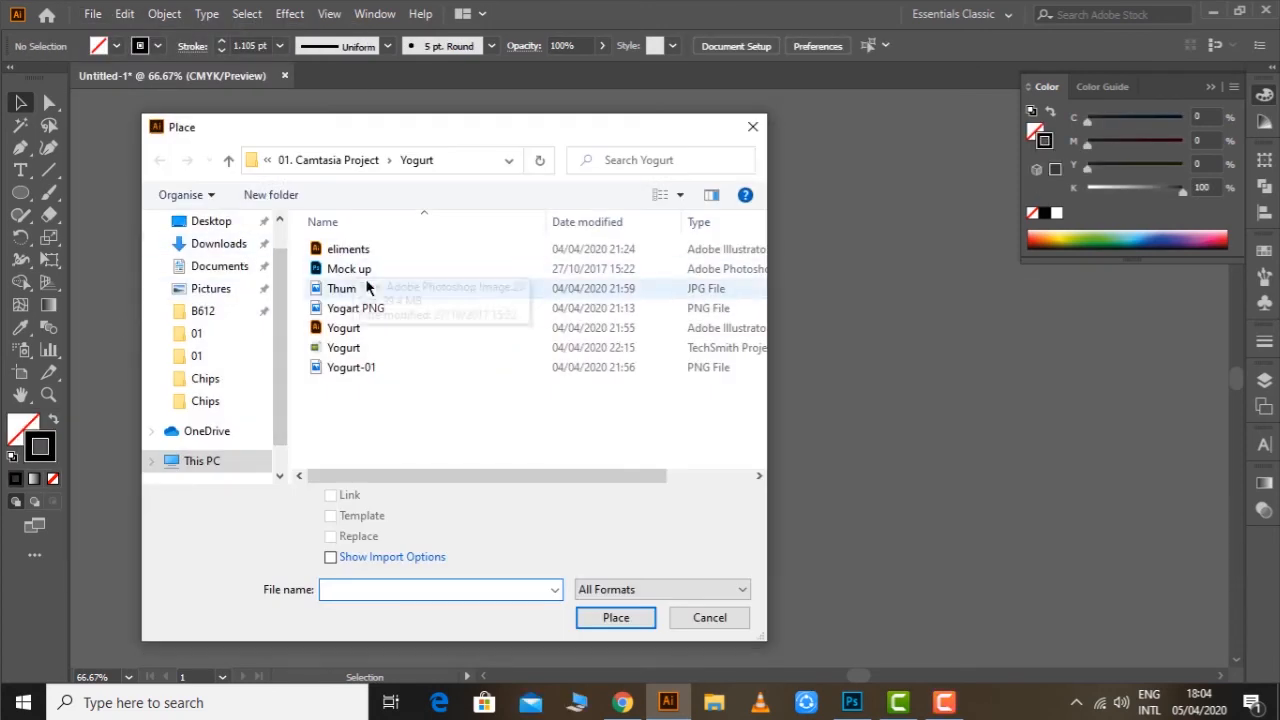
left_click(205, 356)
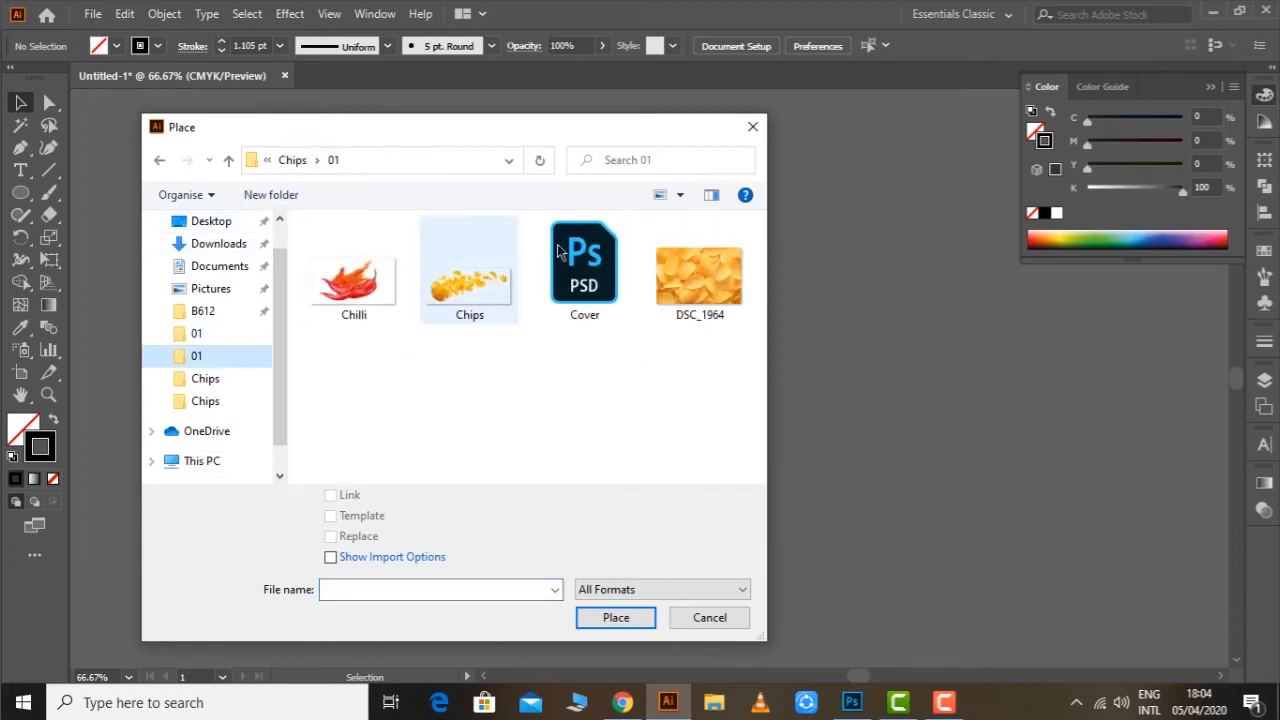
left_click(565, 255)
left_click(391, 560)
left_click(616, 617)
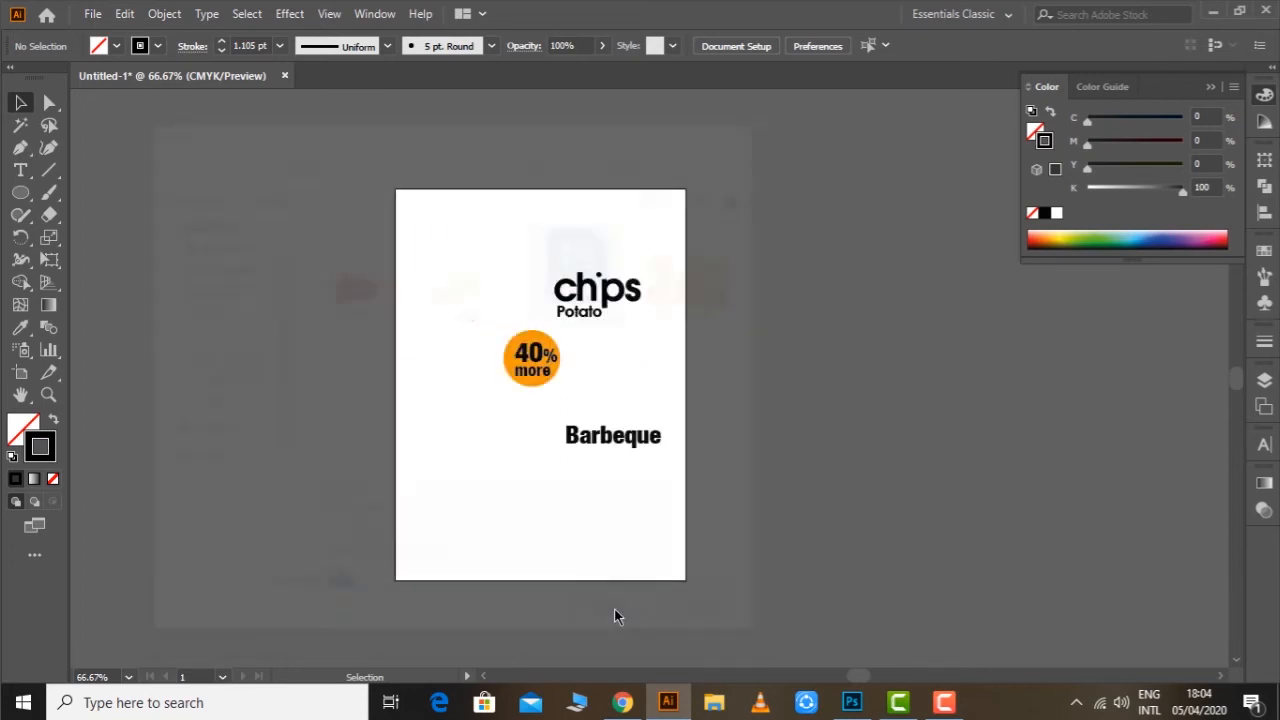
key("Return")
Drop the cover artwork, centre it on the artboard horizontally and vertically, and send it to the back.
left_click(751, 324)
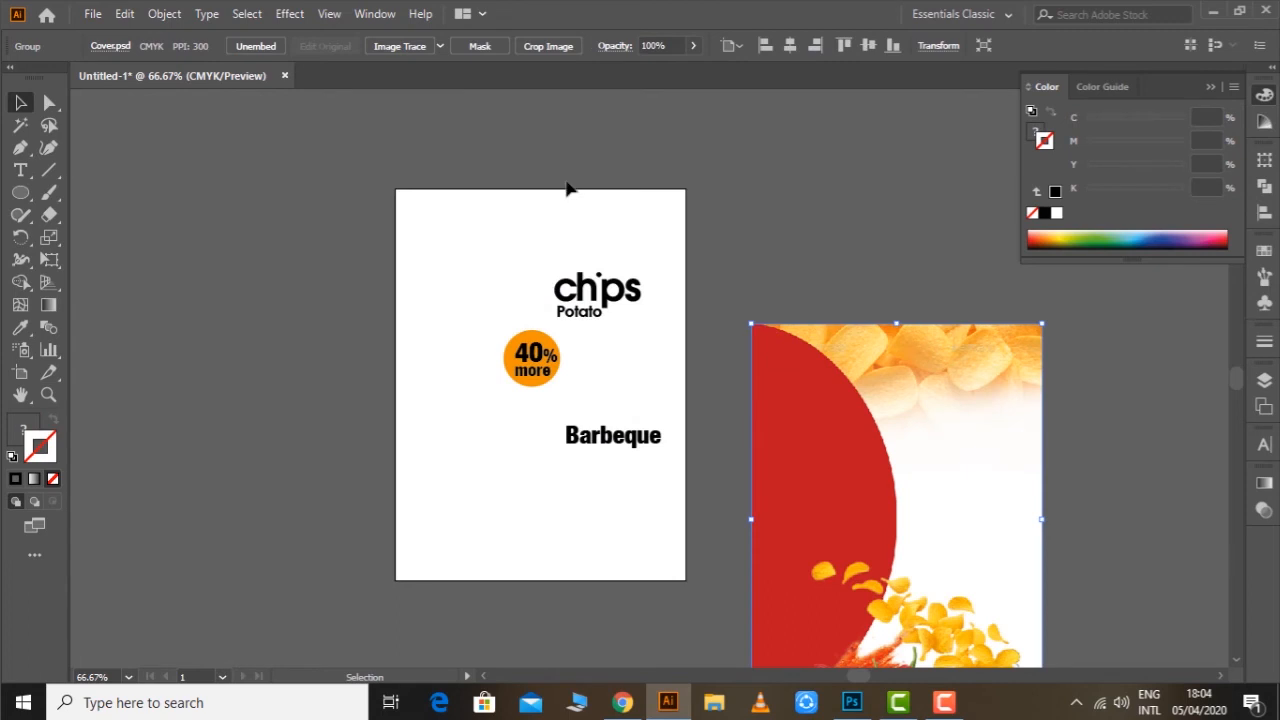
left_click(790, 46)
left_click(868, 46)
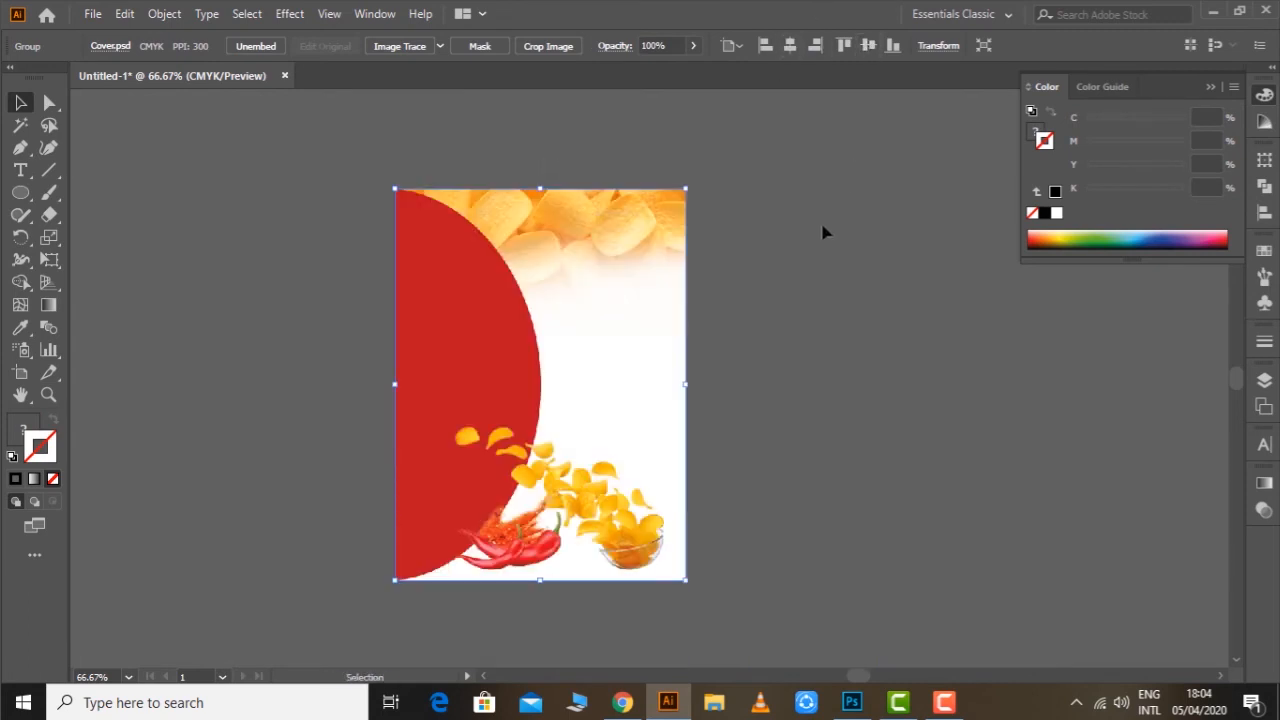
Enlarge the chips wordmark and its Potato text together, extending them up and to the right.
key("z")
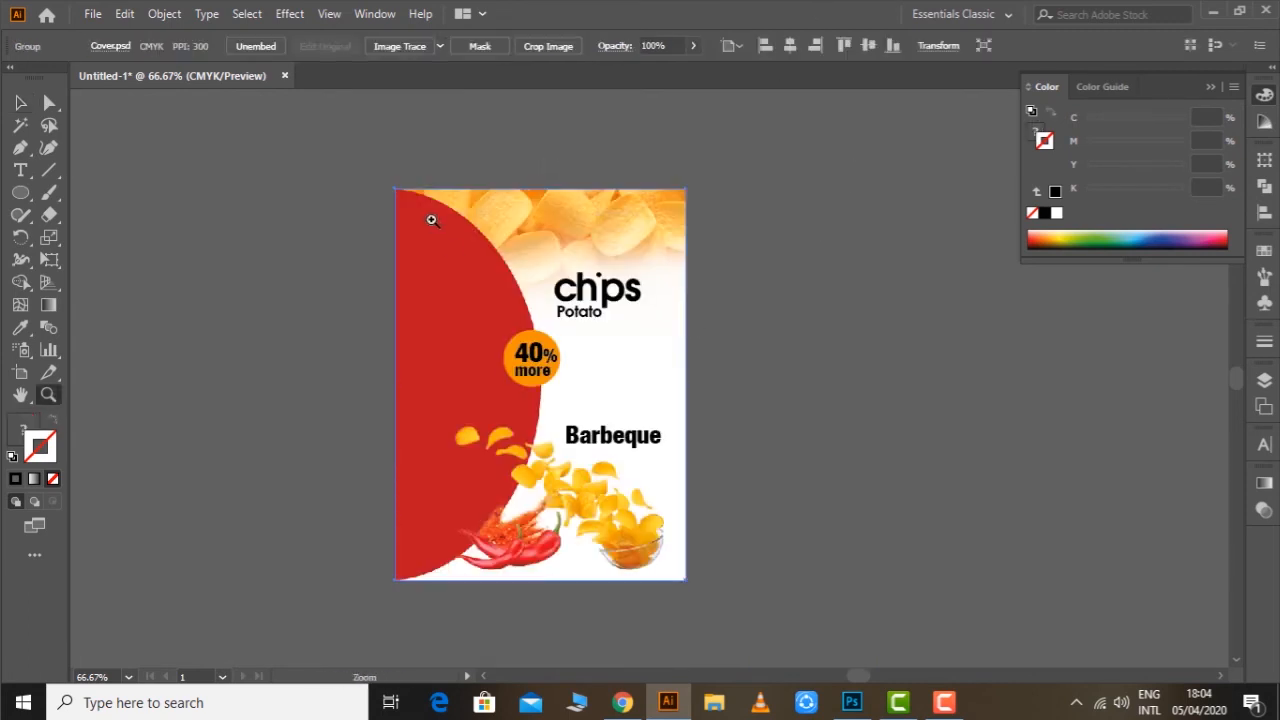
left_click_drag(323, 143, 812, 586)
key("v")
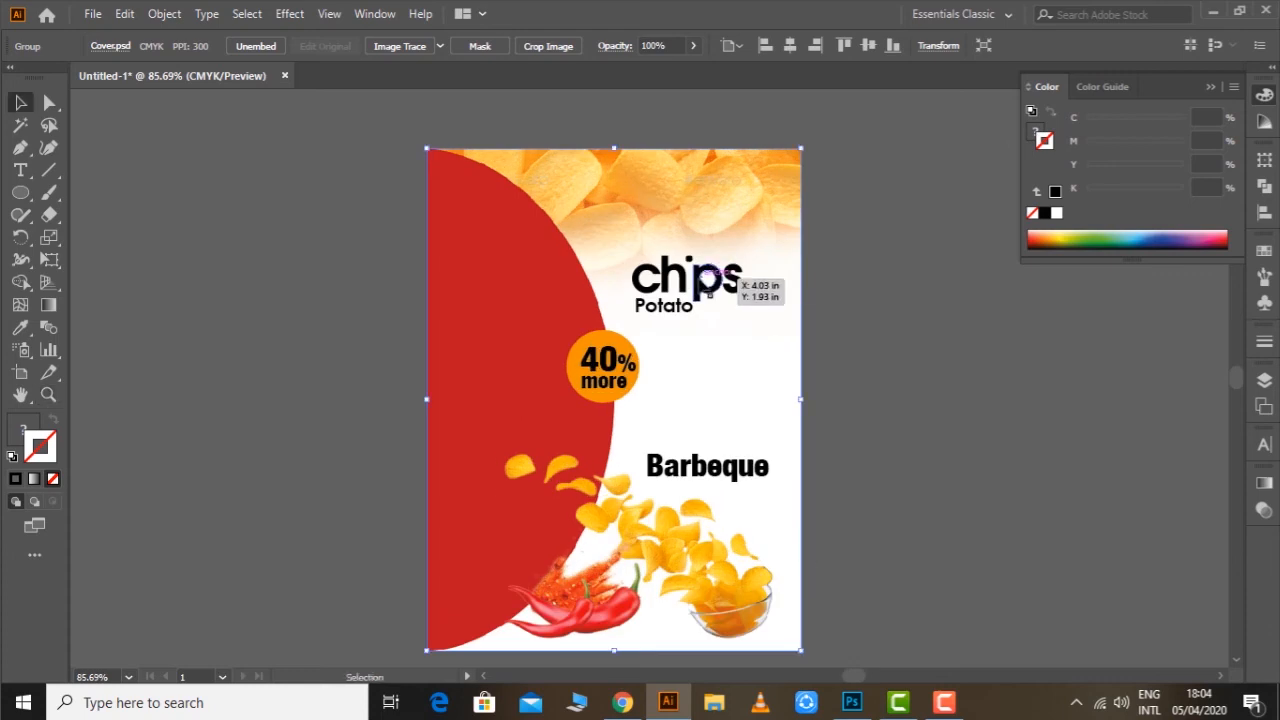
left_click(696, 282)
left_click(668, 310, "shift")
mouse_move(747, 250)
left_mouse_down()
mouse_move(771, 224)
mouse_move(764, 232)
left_mouse_up()
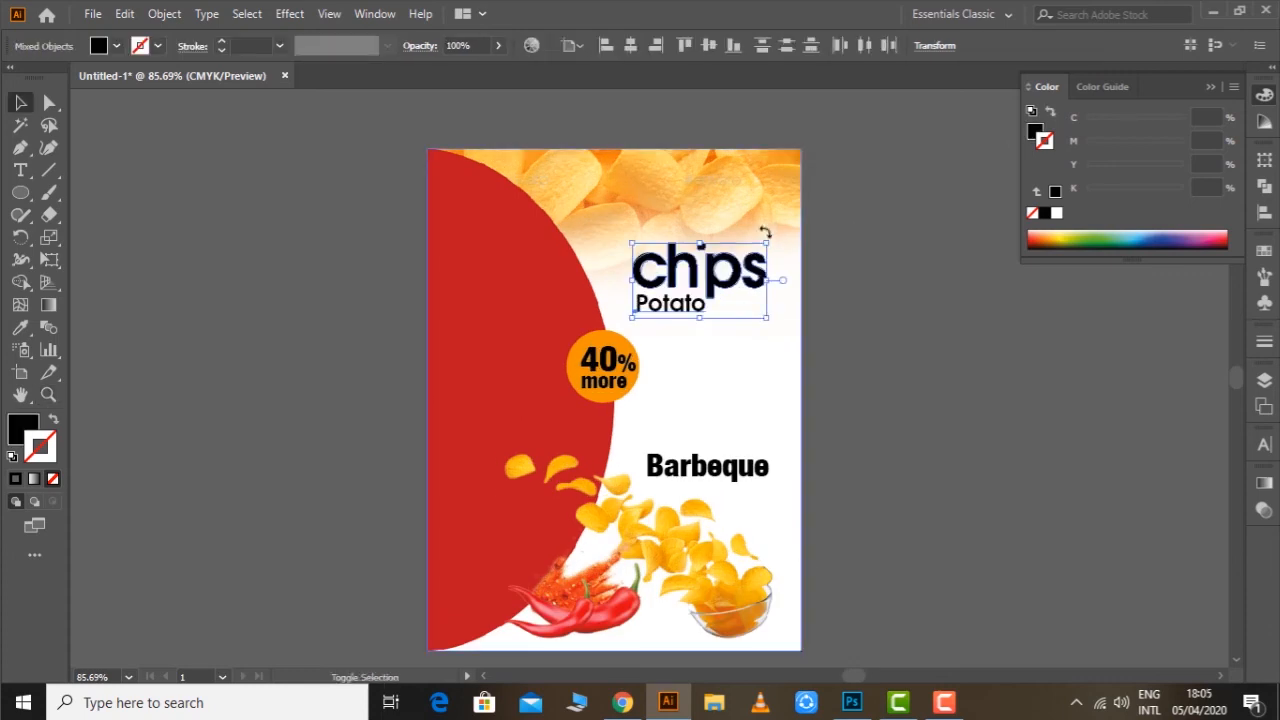
left_click(868, 316)
Move the Barbeque text slightly up, away from the flying chips.
left_click_drag(737, 466, 737, 437)
left_click(872, 425)
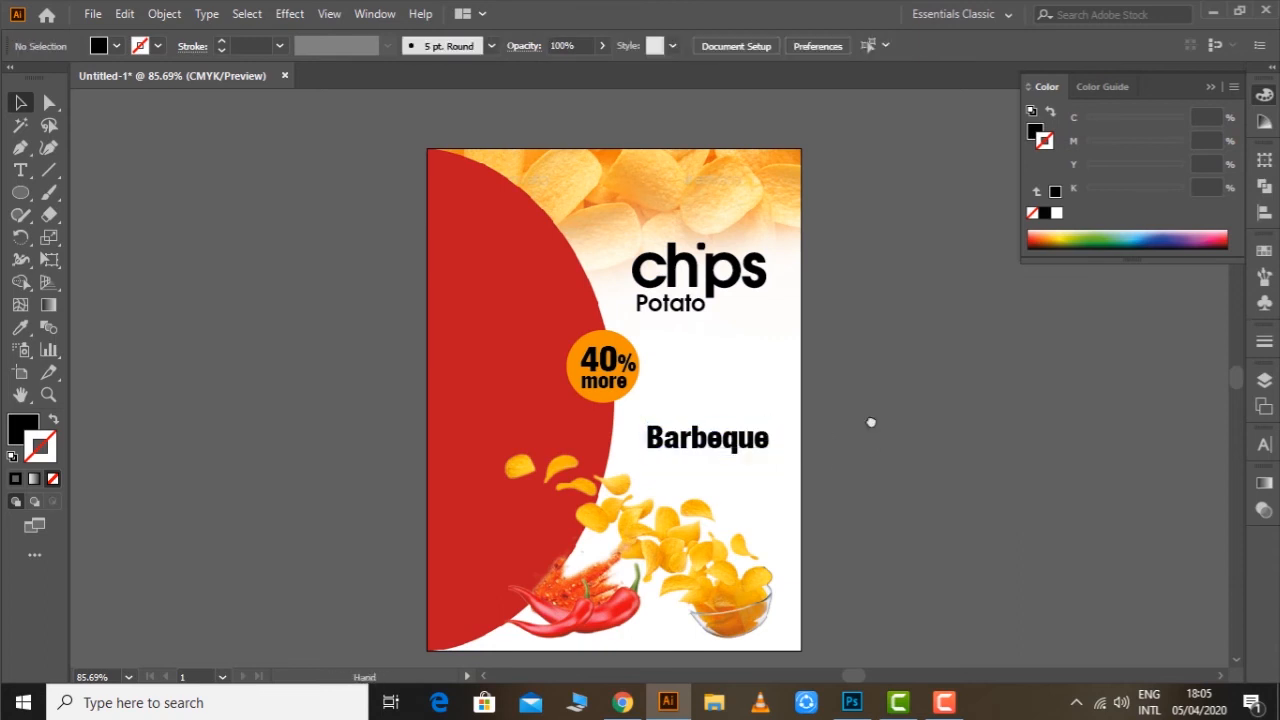
left_click_drag(871, 422, 877, 403)
left_click_drag(876, 330, 849, 336)
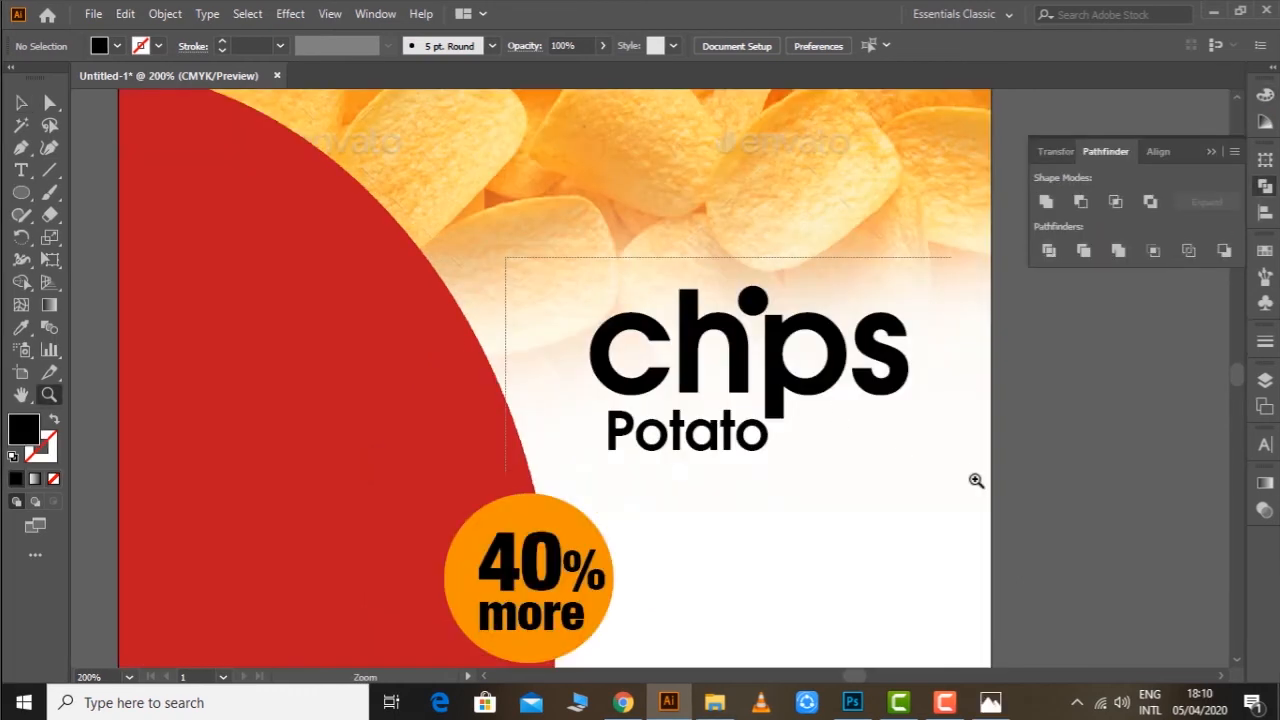
Raise the upper end of the letter p's stem in the chips wordmark using its anchor points.
scroll(943, 471, "up", 3)
left_click(698, 240)
left_click(755, 267)
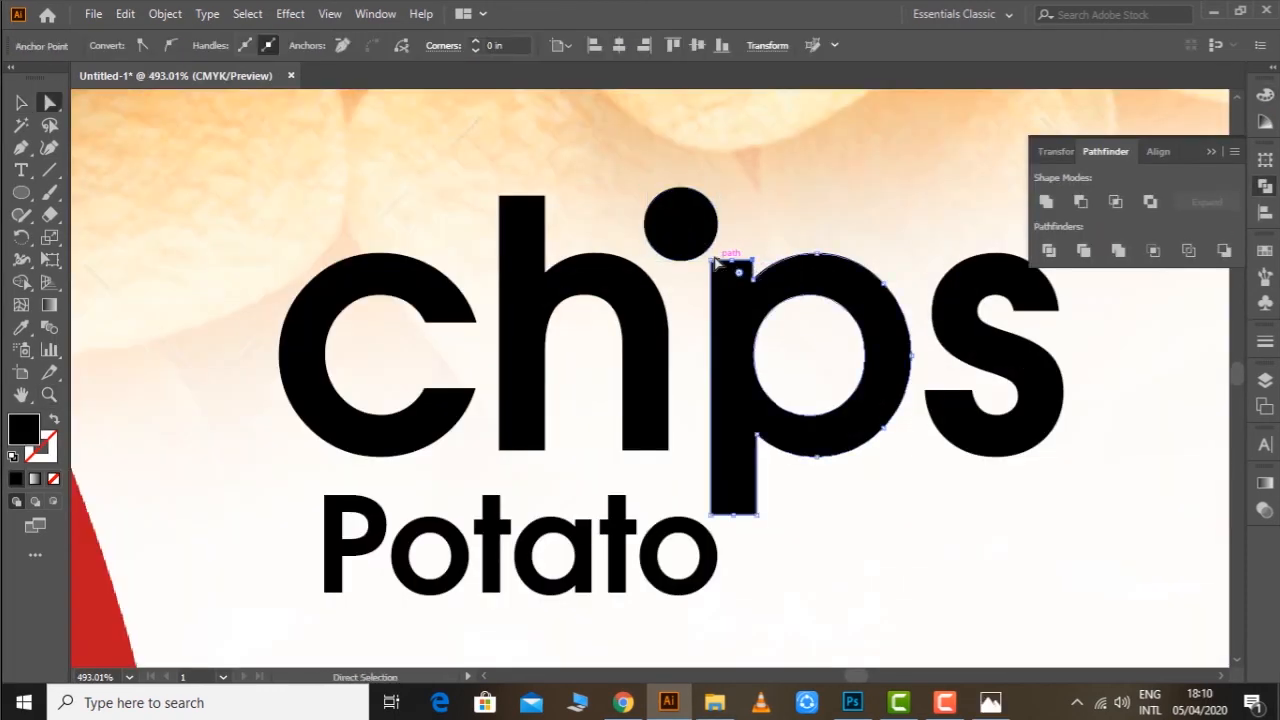
mouse_move(716, 262)
left_mouse_down()
mouse_move(713, 243)
mouse_move(737, 266)
mouse_move(736, 252)
left_mouse_up()
key("c")
left_click(689, 228)
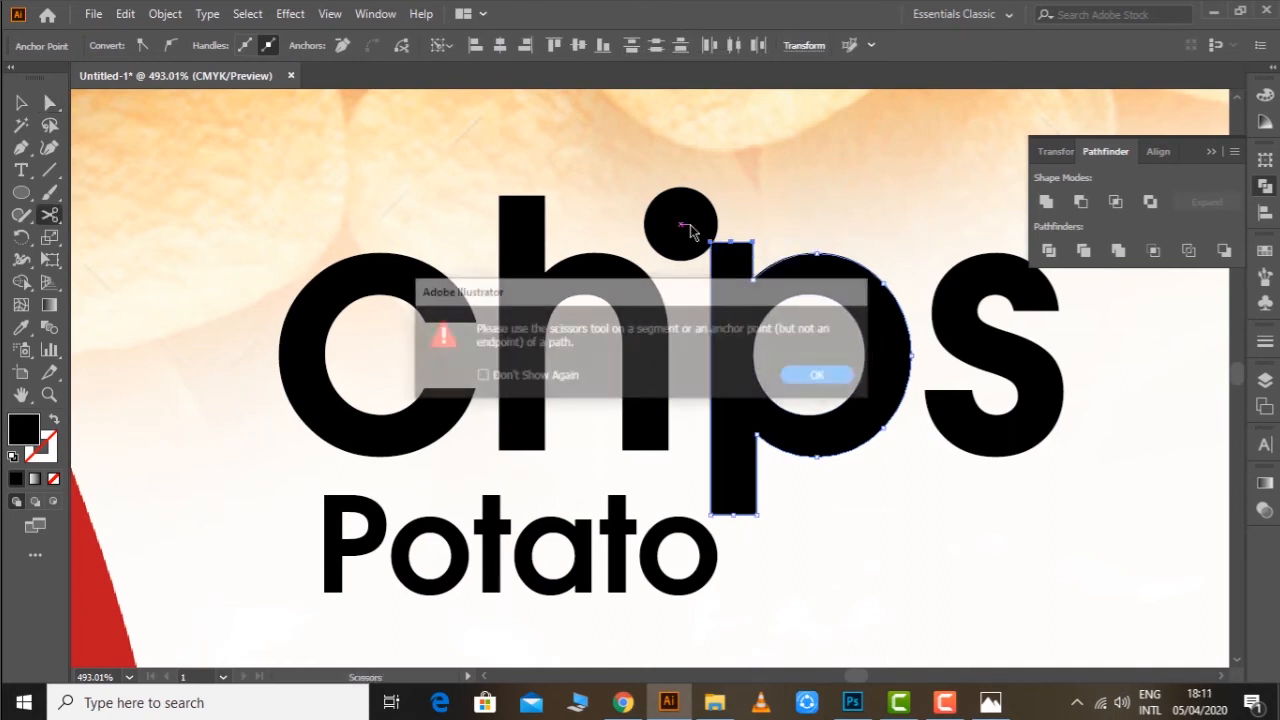
left_click(817, 378)
Create an offset path of 3 mm around the black dot above the chips wordmark.
key("v")
left_click(681, 232)
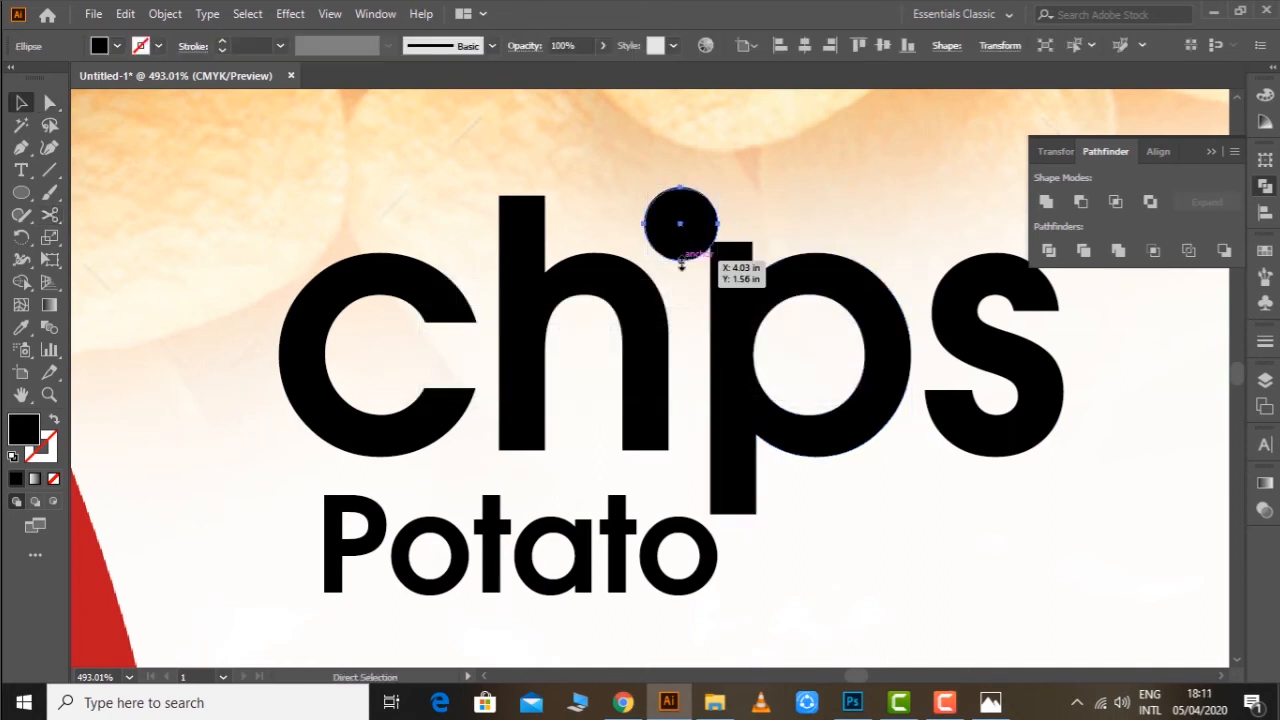
left_click(168, 14)
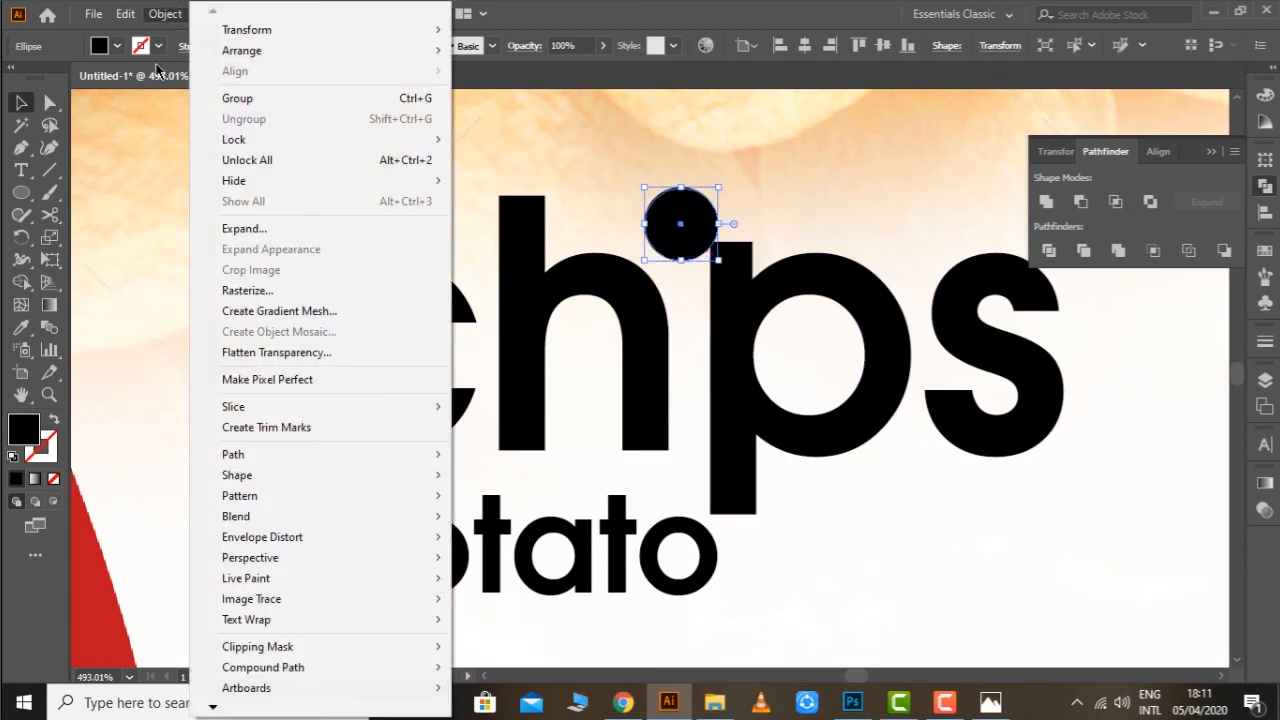
mouse_move(247, 458)
left_click(530, 522)
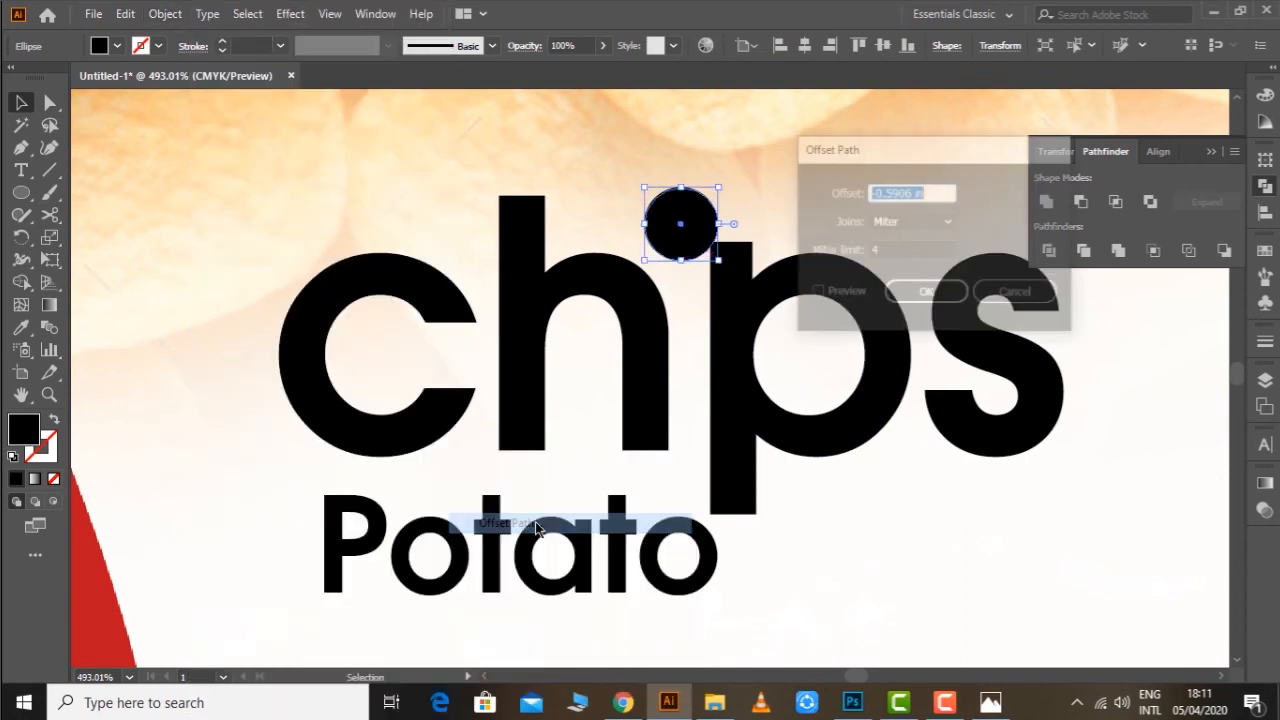
type("2")
left_click(850, 292)
left_click(850, 293)
left_click_drag(899, 193, 875, 195)
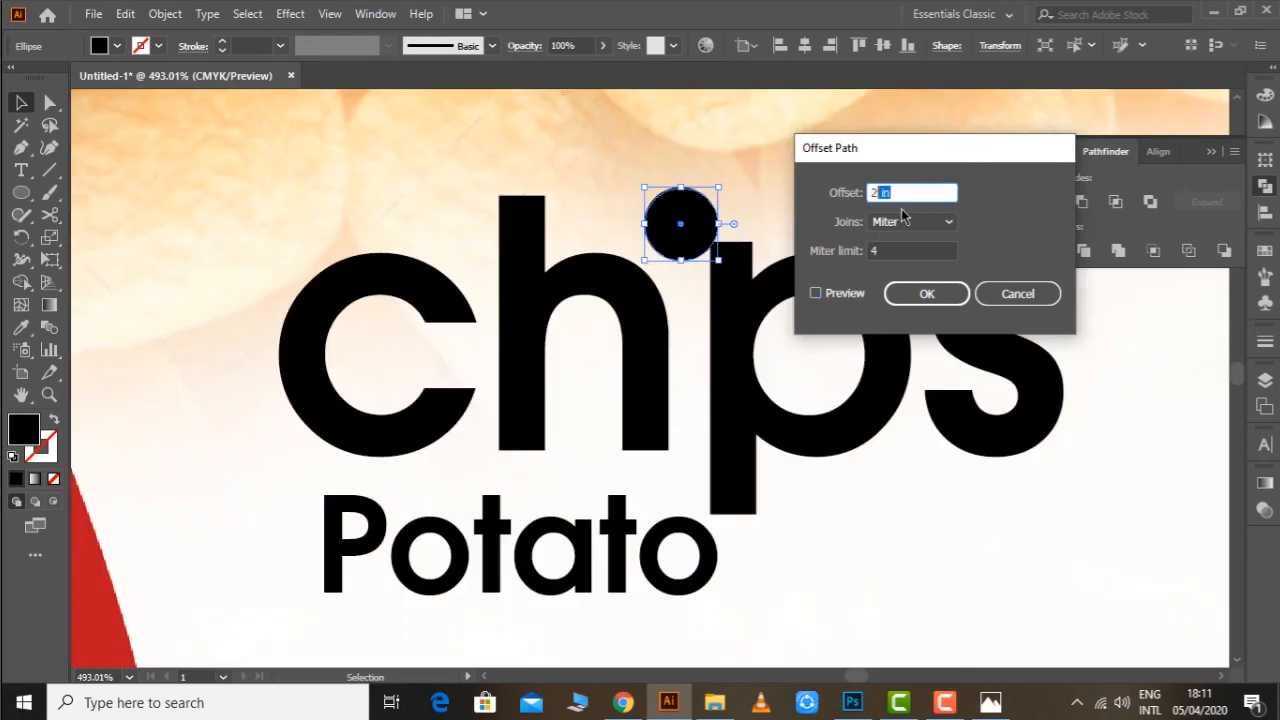
left_click(816, 293)
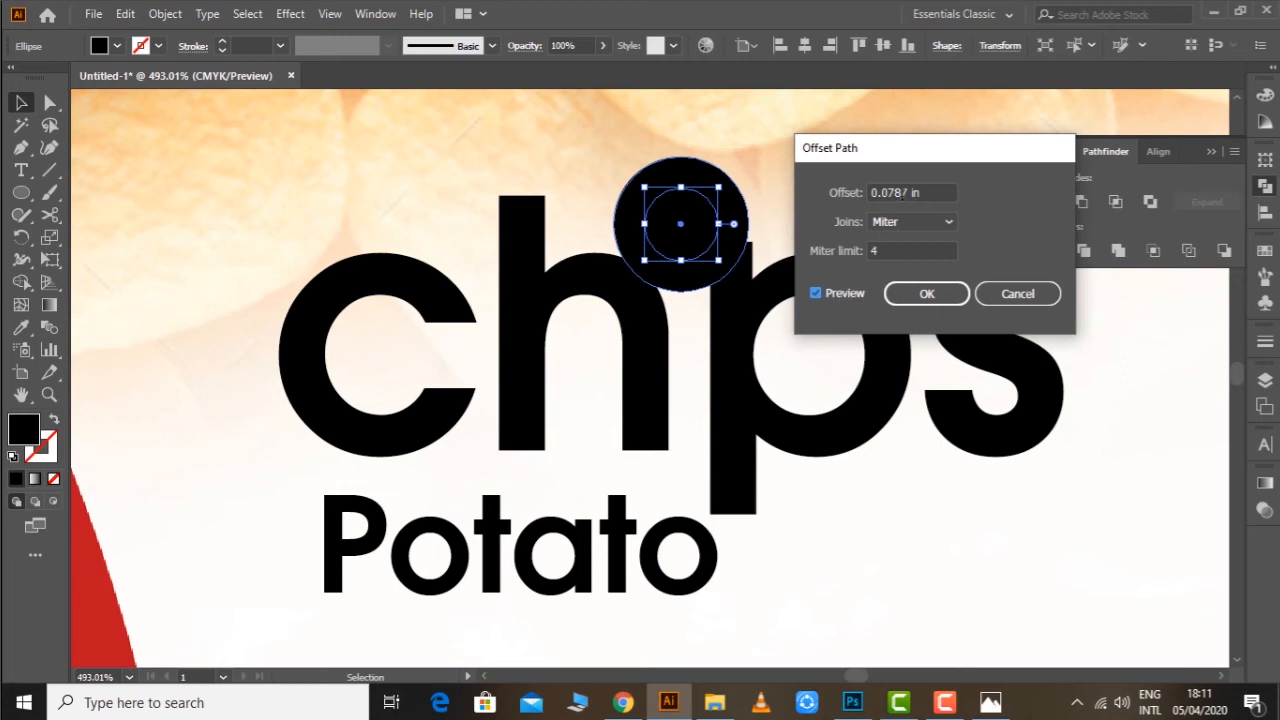
left_click_drag(929, 192, 868, 194)
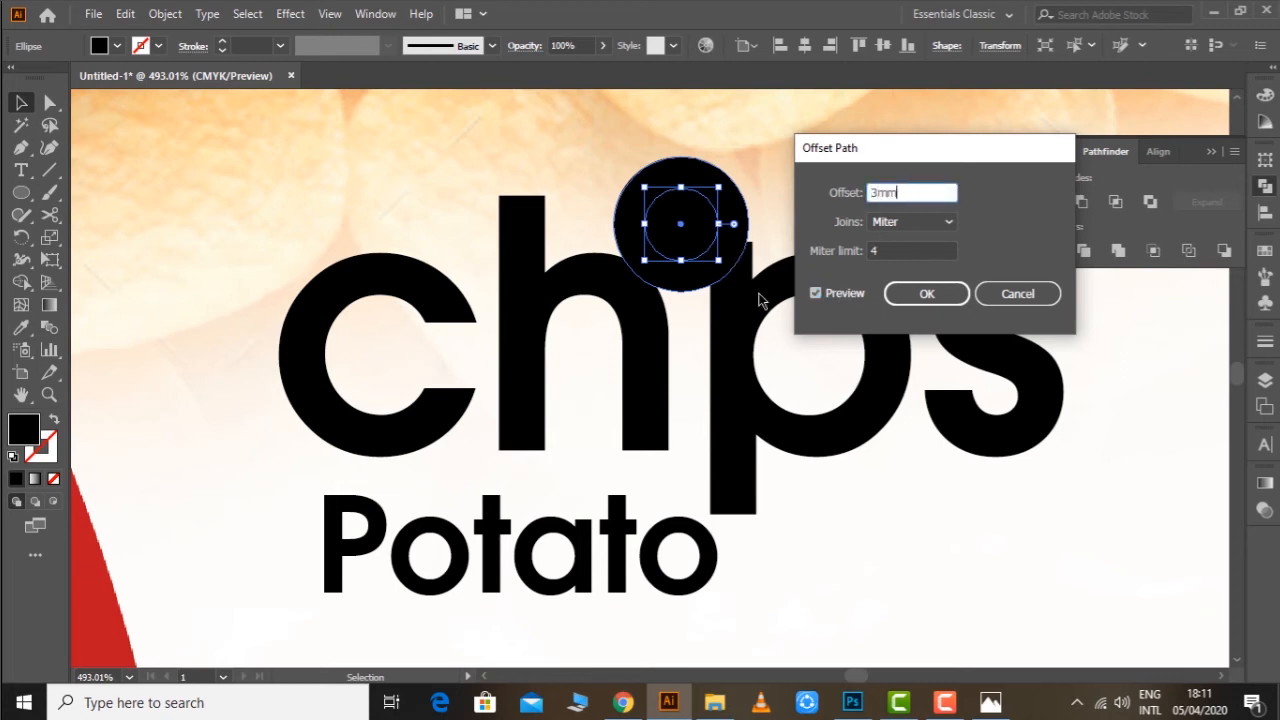
key("Tab")
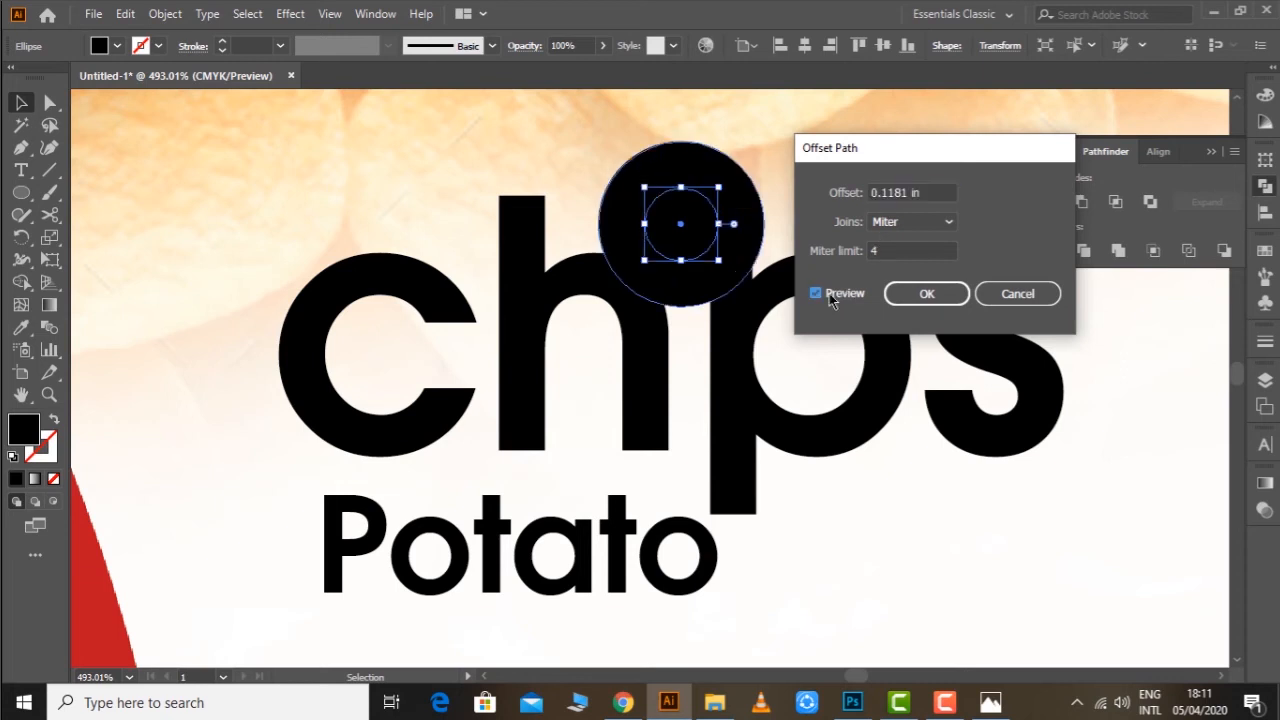
left_click(926, 293)
Select the letters h and p together with the offset circle and split their overlapping regions with the Shape Builder.
left_click(905, 300, "shift")
left_click(665, 350, "shift")
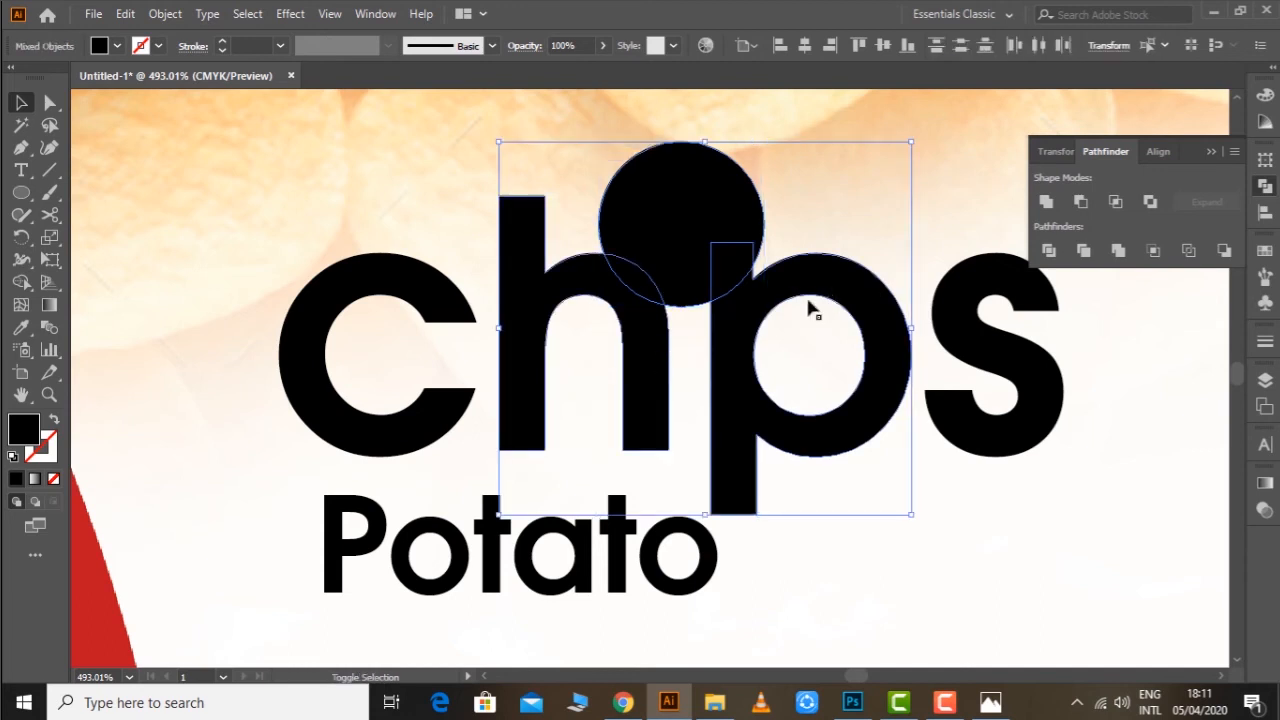
left_click(21, 282)
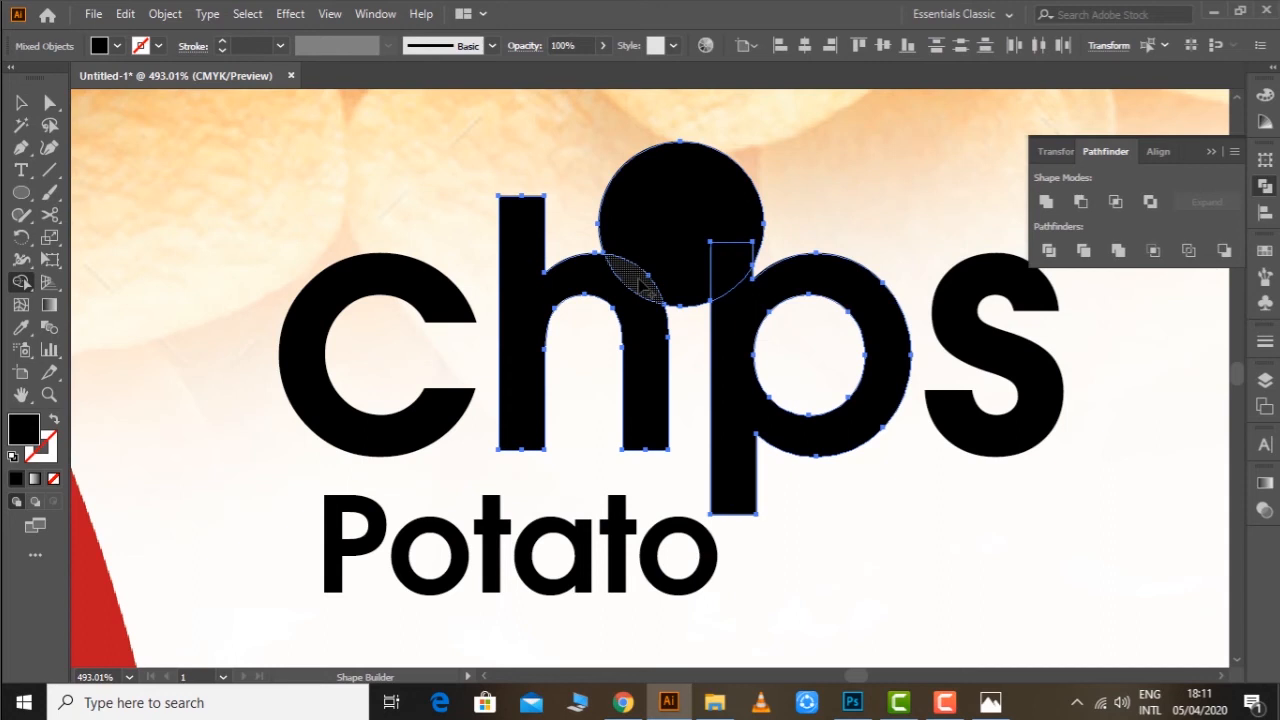
key("a")
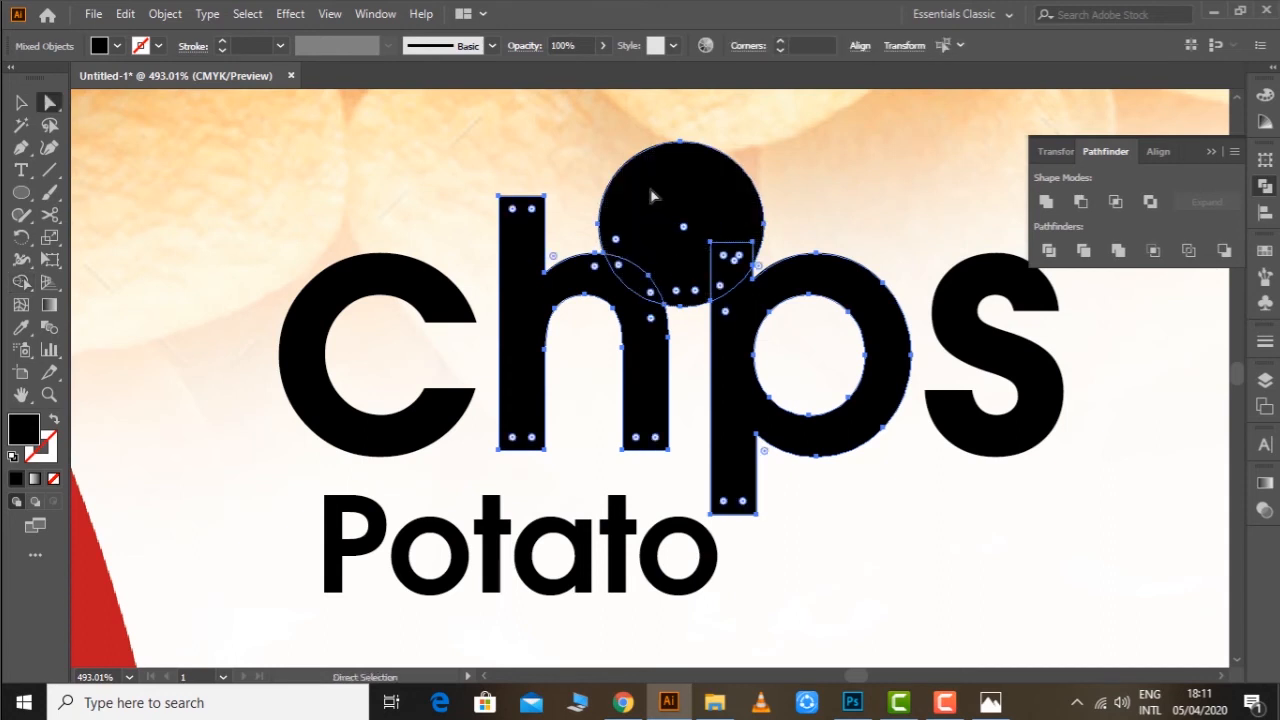
Delete the offset circle and its overlapping pieces on the h and p to leave a gap around the dot.
key("ctrl+minus")
key("ctrl+minus")
key("ctrl+minus")
left_click(923, 361)
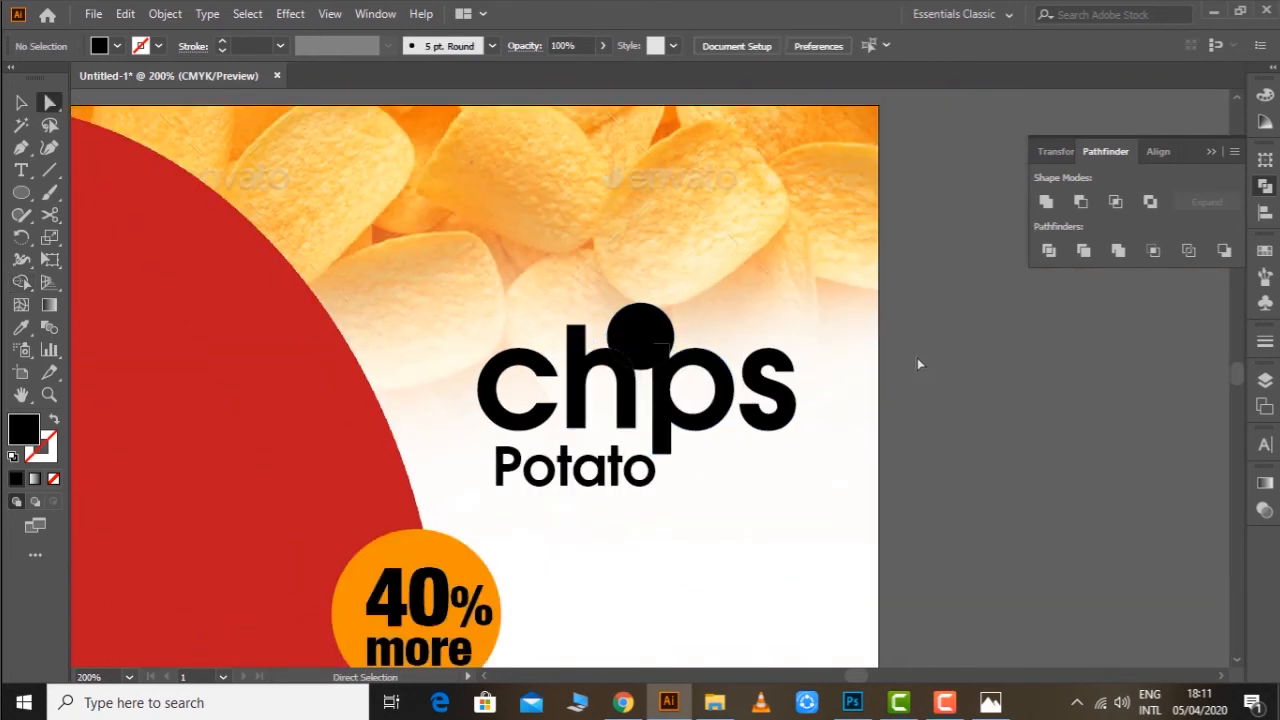
left_click_drag(923, 361, 958, 347)
left_click(692, 312)
key("Delete")
left_click(694, 332)
key("Delete")
left_click(664, 351)
key("Delete")
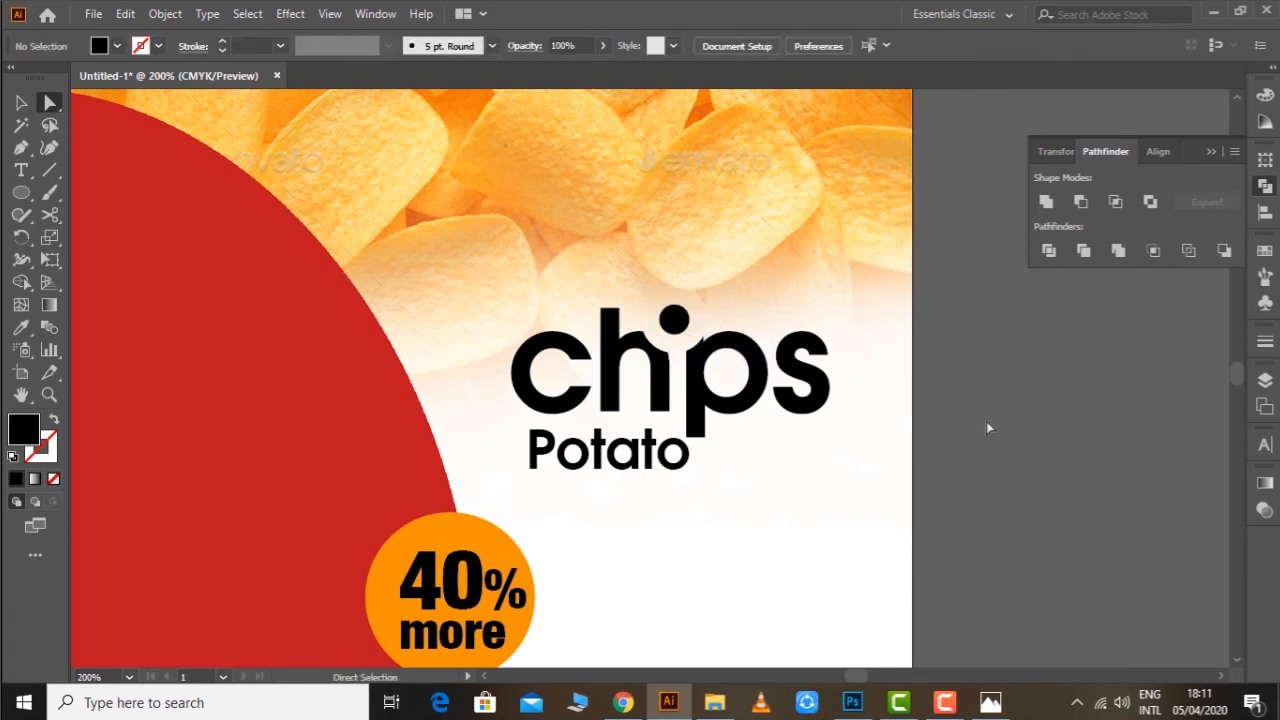
Shift the Potato text slightly left beneath the chips wordmark, away from the p's stem.
scroll(978, 392, "down", 3)
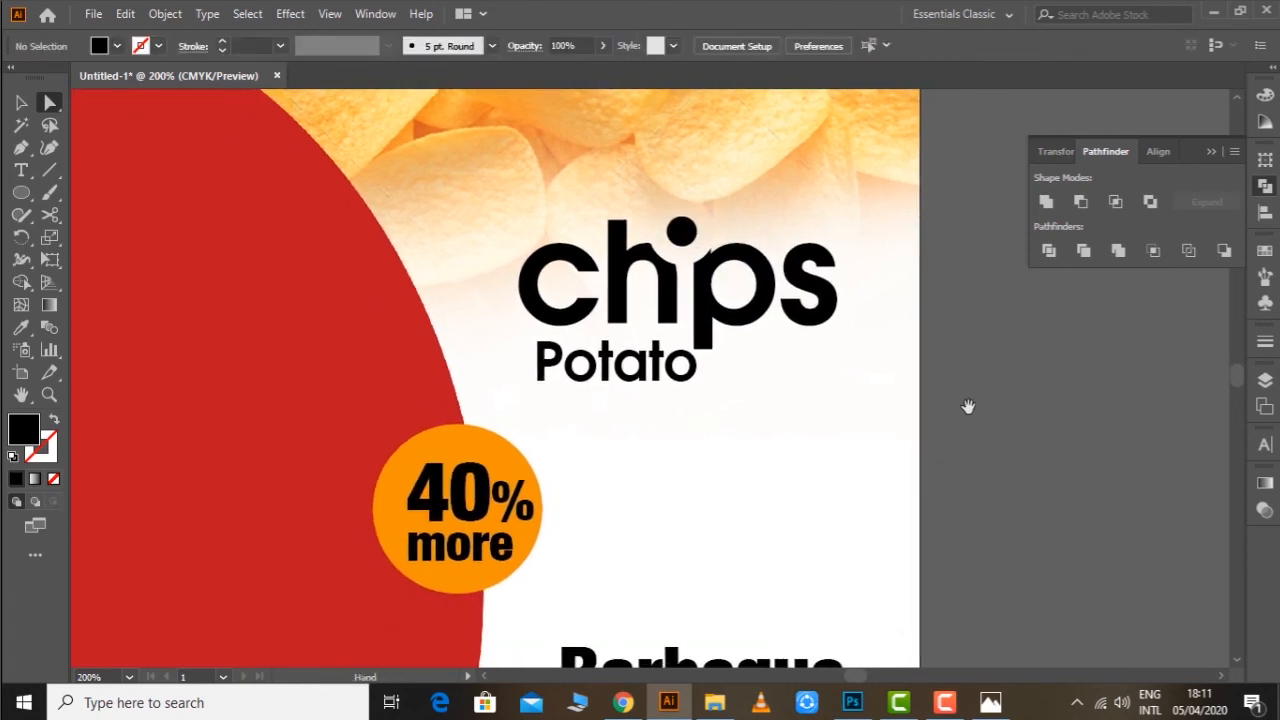
left_click(657, 366)
mouse_move(657, 366)
left_mouse_down()
mouse_move(664, 358)
mouse_move(632, 374)
mouse_move(676, 370)
mouse_move(655, 376)
left_mouse_up()
left_click(946, 378)
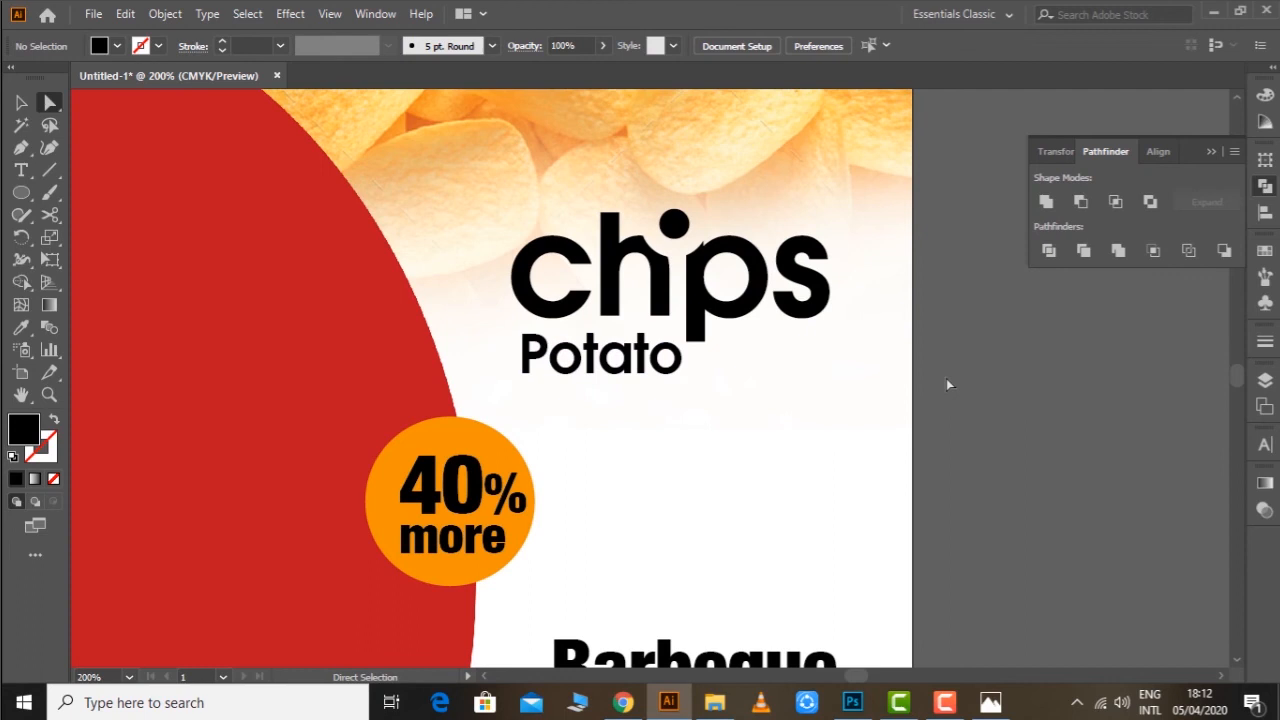
Duplicate the Barbeque text below itself and replace the copy's wording with "Never fried" and "Always real" on two lines.
key("ctrl+minus")
key("ctrl+minus")
key("ctrl+minus")
left_click_drag(785, 374, 825, 310)
key("z")
left_click_drag(710, 436, 829, 414)
key("a")
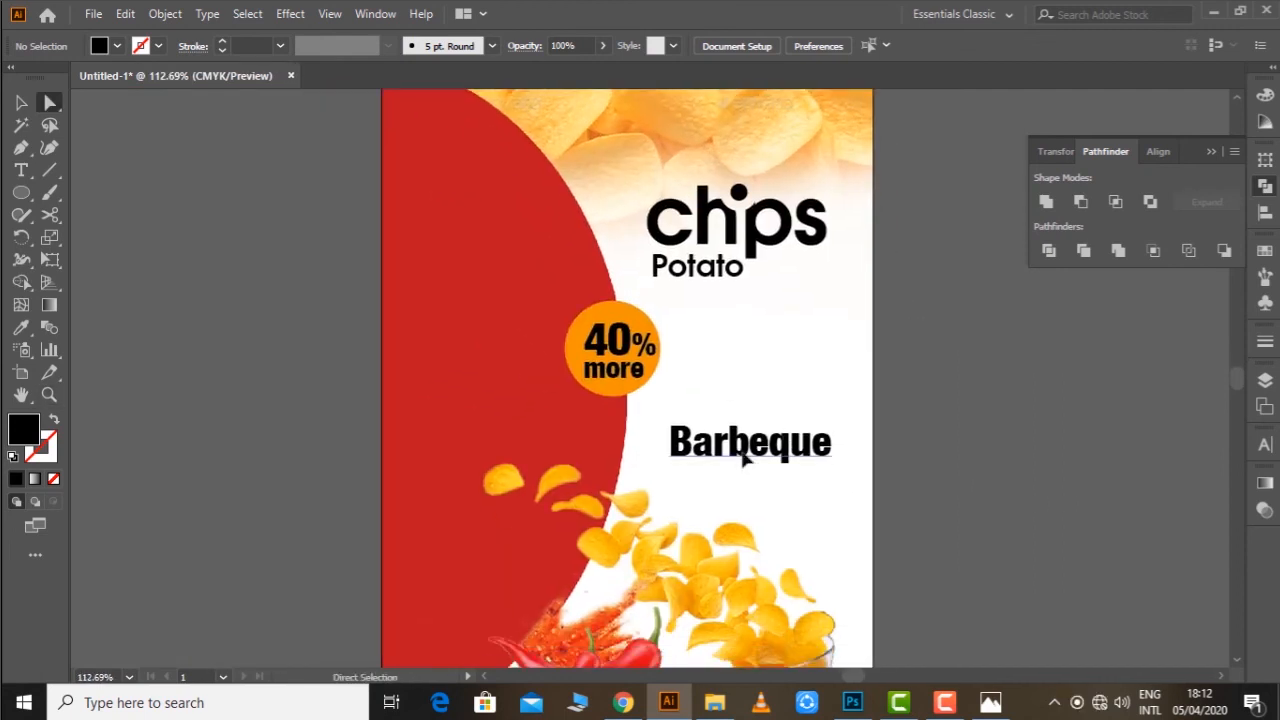
left_click(745, 458)
mouse_move(745, 458)
left_mouse_down()
mouse_move(766, 466)
mouse_move(760, 478)
left_mouse_up()
double_click(760, 478)
type("Never fried")
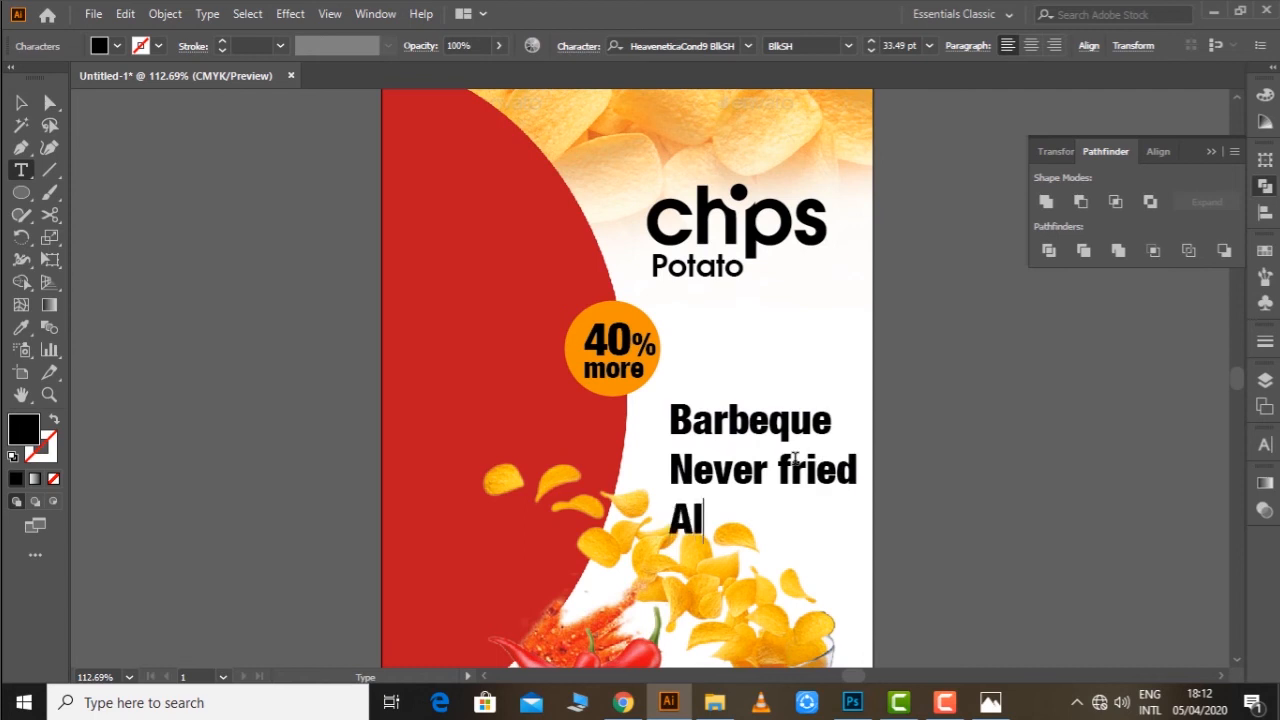
type("ys real")
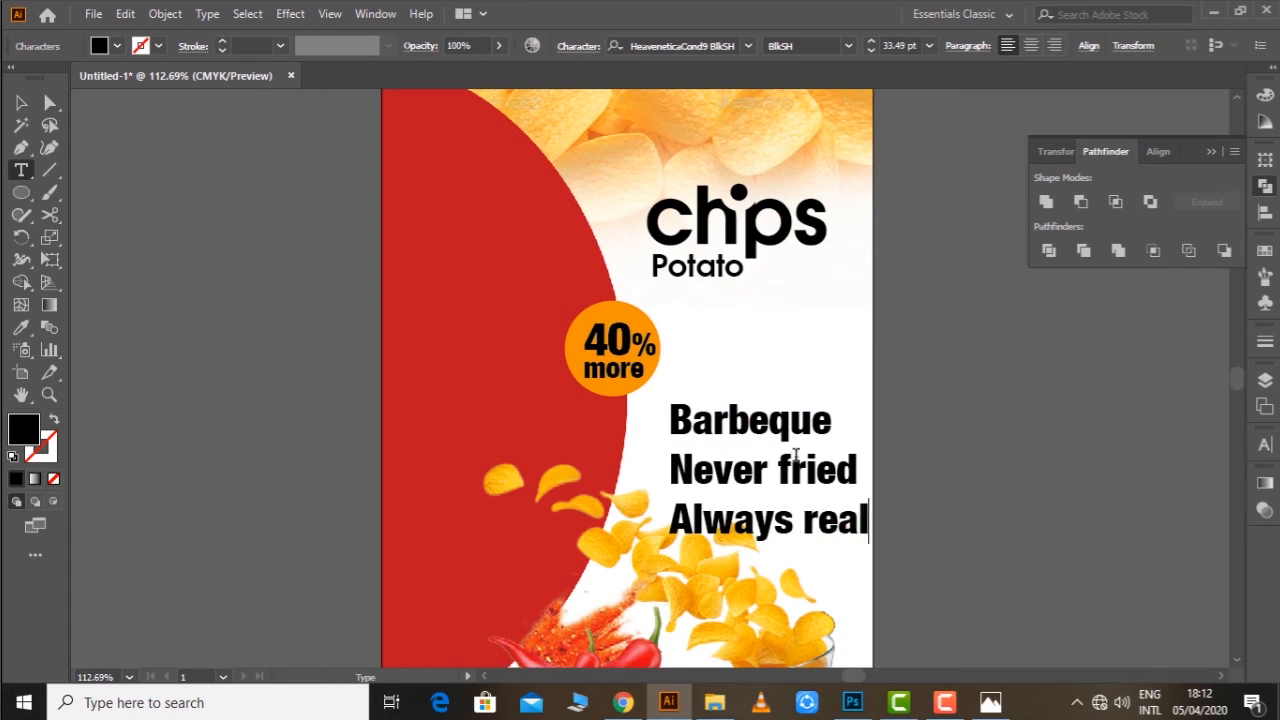
left_click(796, 456, "ctrl")
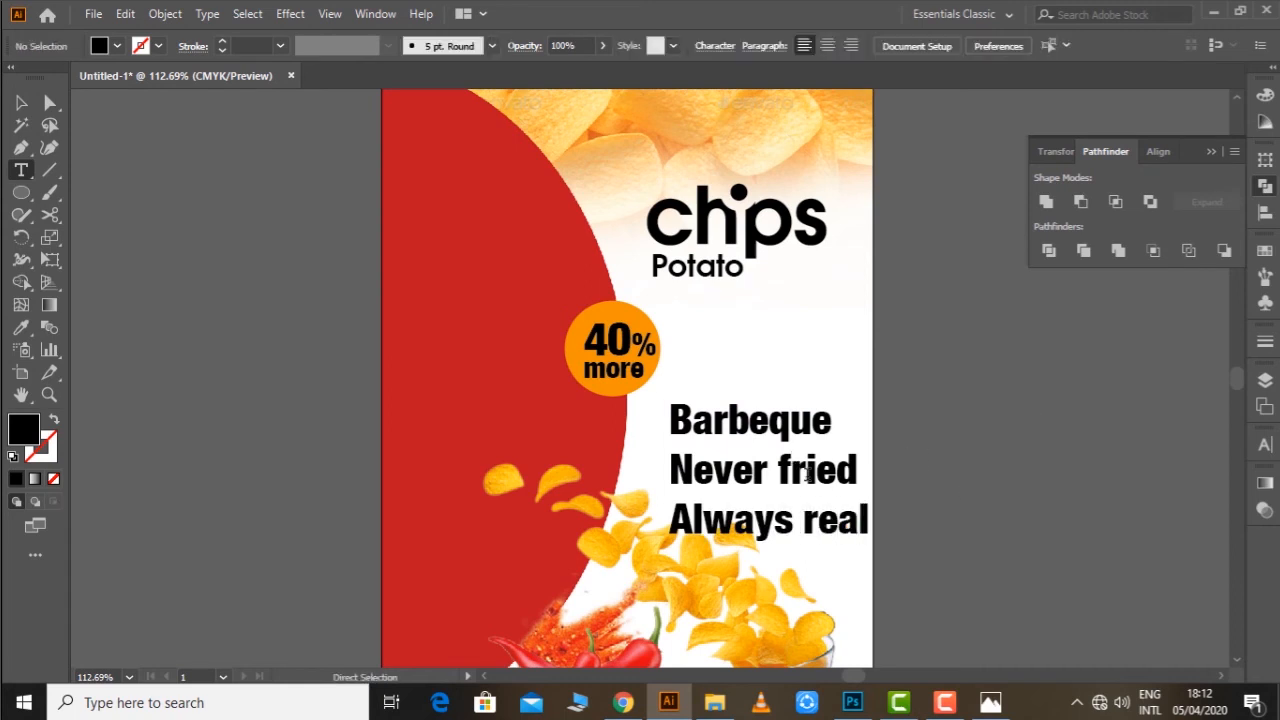
Set the font of the "Never fried Always real" text to Ink Free Regular.
key("a")
left_click(798, 484)
key("ctrl+t")
left_click(1198, 464)
key("Down")
key("Down")
key("Down")
key("Down")
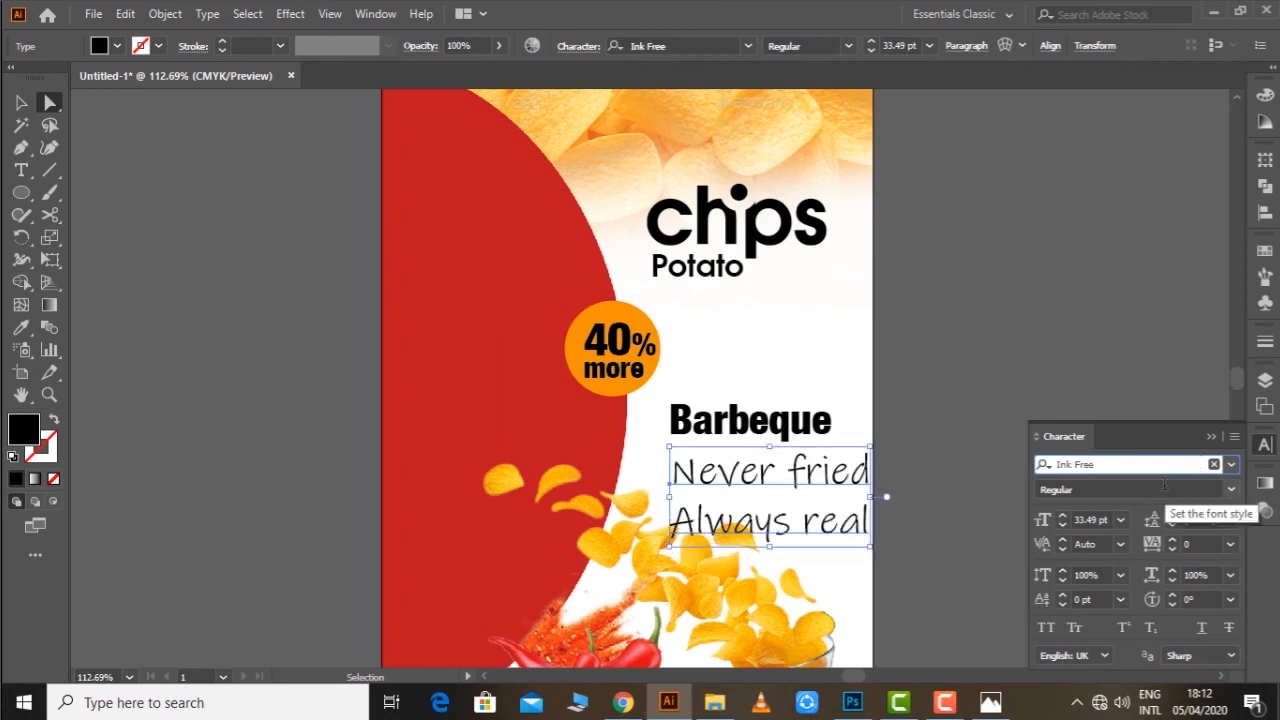
Shrink the tagline to 16.81 pt with 14 pt leading and move it lower, aligned with Barbeque's right edge.
key("v")
left_click_drag(870, 546, 771, 497)
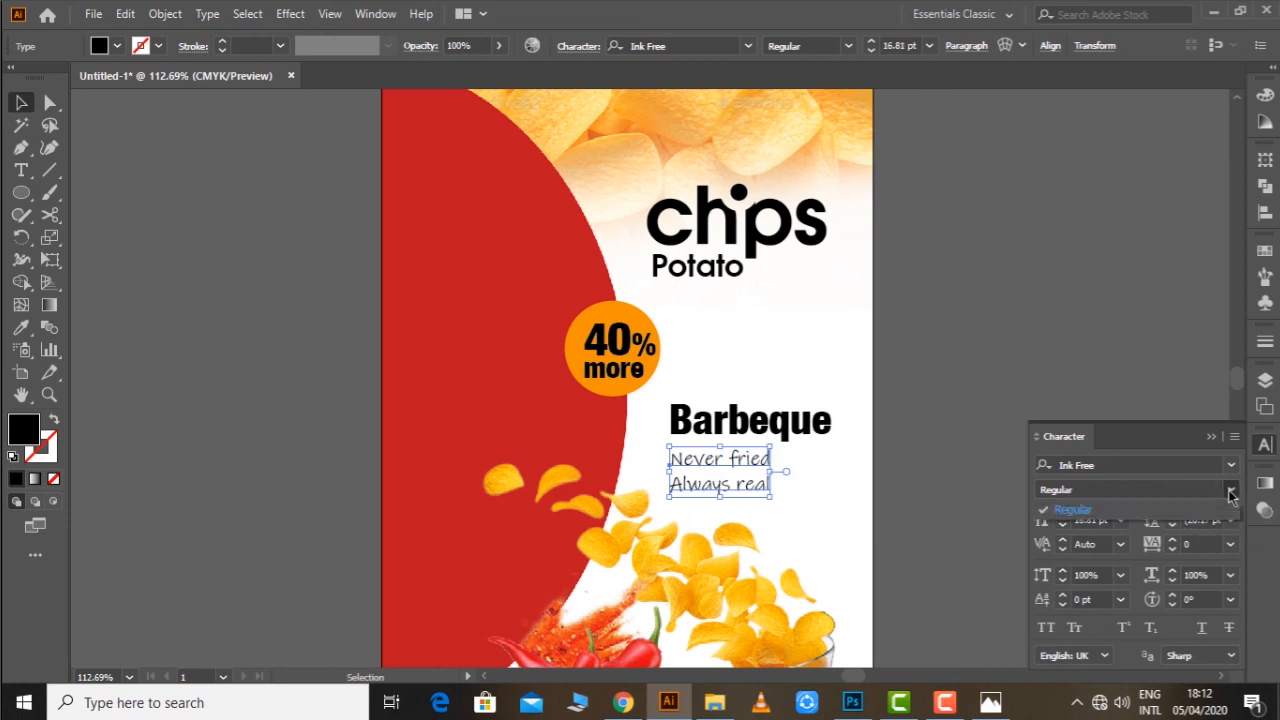
scroll(1194, 520, "down", 6)
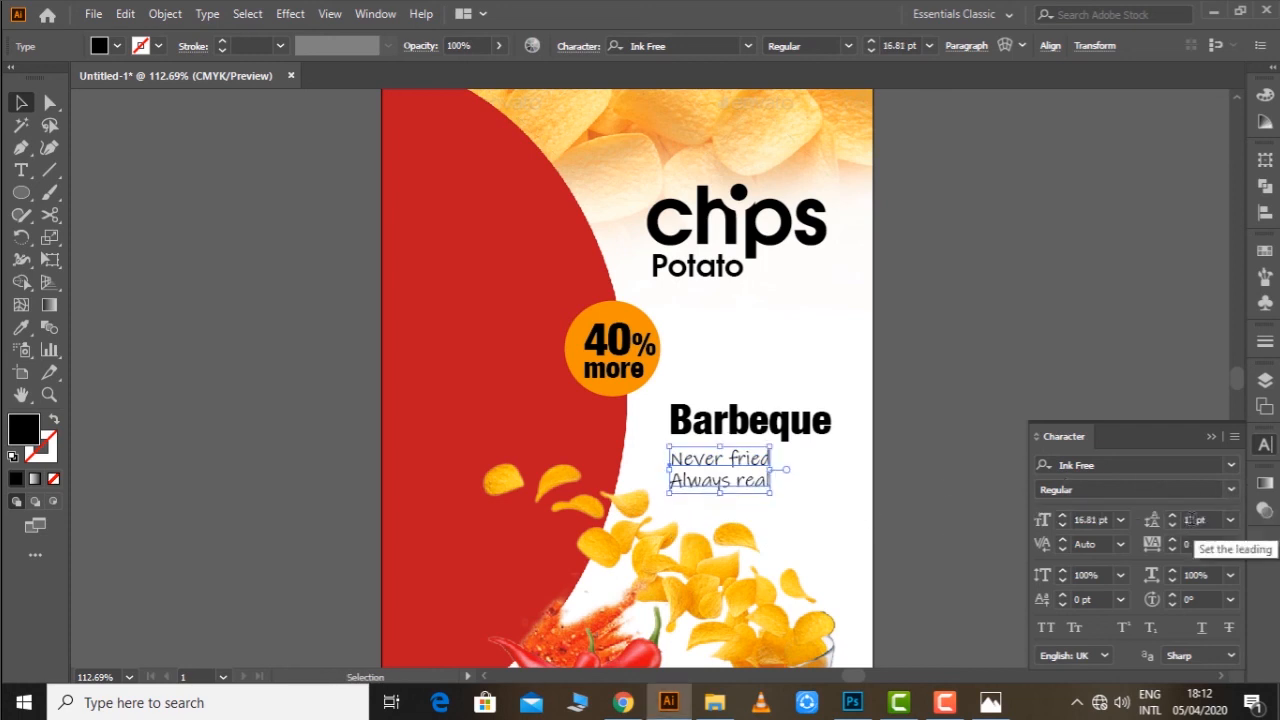
left_click(943, 372)
left_click_drag(703, 484, 761, 504)
left_click(940, 391)
left_click_drag(936, 413, 1030, 389)
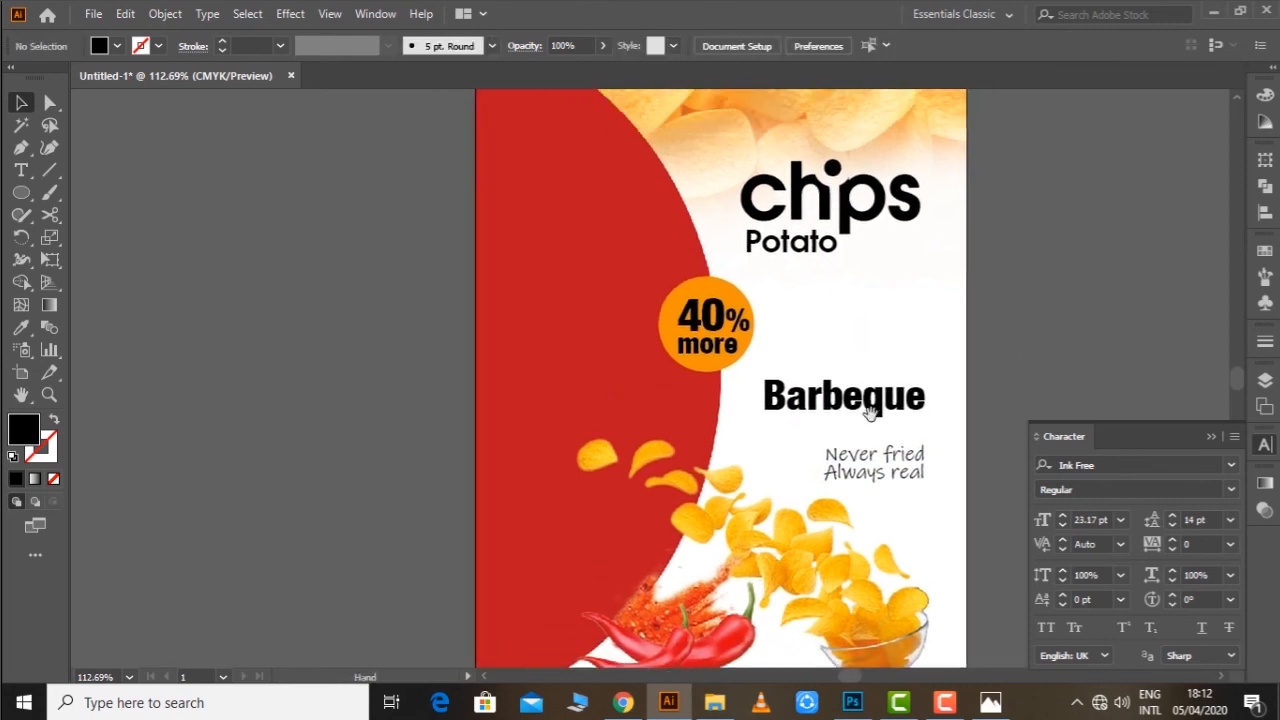
left_click(877, 452)
left_click(1056, 348)
key("z")
left_click_drag(446, 334, 1004, 546)
key("a")
left_click_drag(977, 428, 884, 465)
left_click(884, 453)
left_click(165, 13)
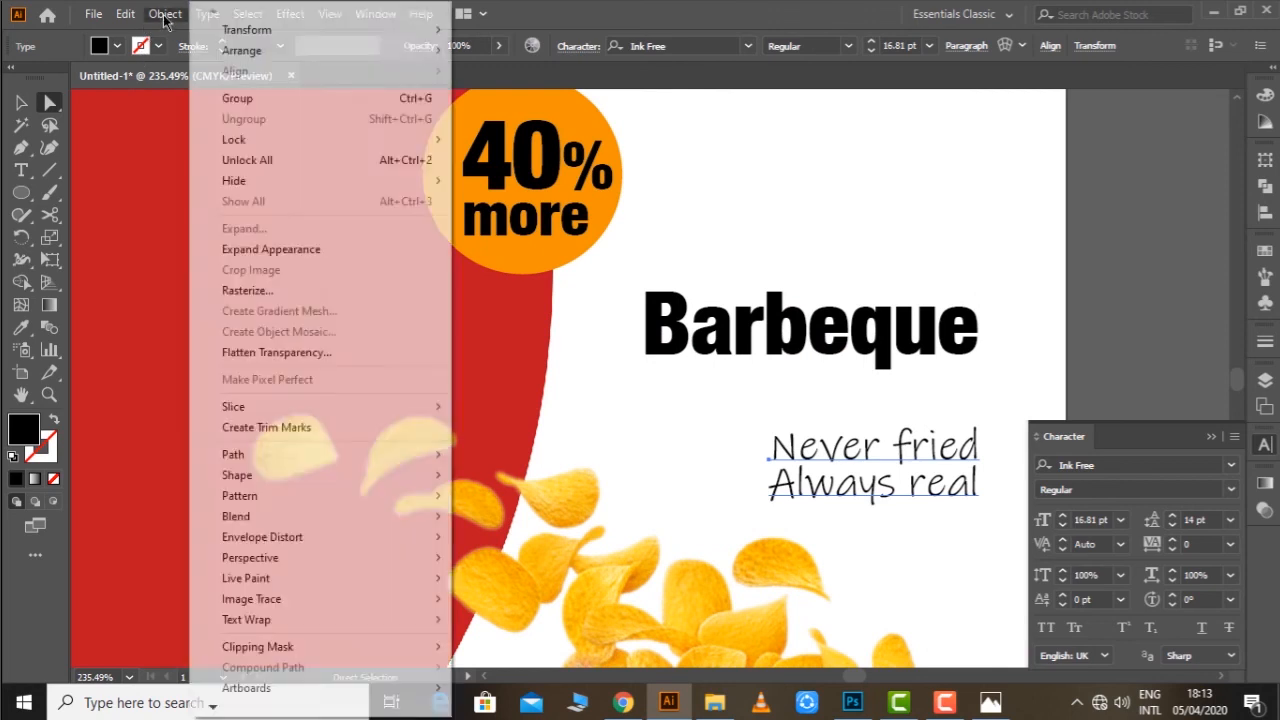
mouse_move(253, 454)
left_click(1129, 263)
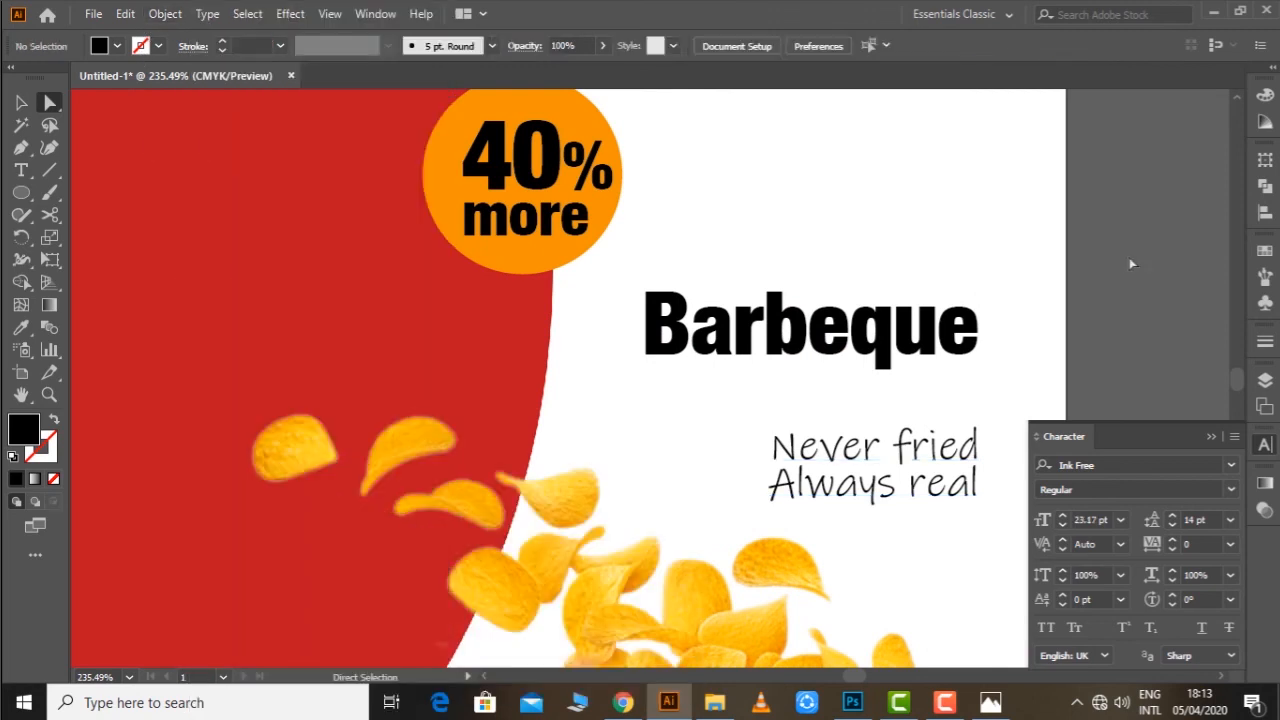
Thicken the "Never fried Always real" text with a black 0.5 pt stroke.
left_click(795, 483)
left_click(34, 452)
left_click(15, 478)
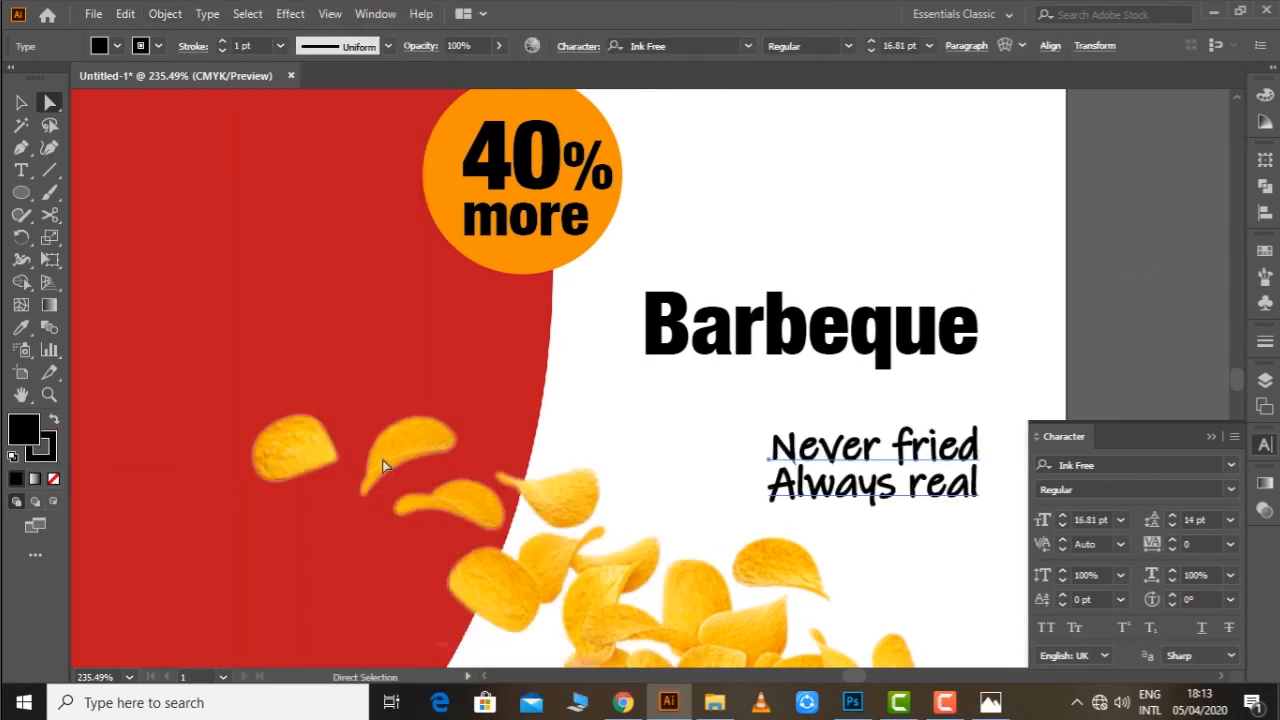
left_click(1266, 340)
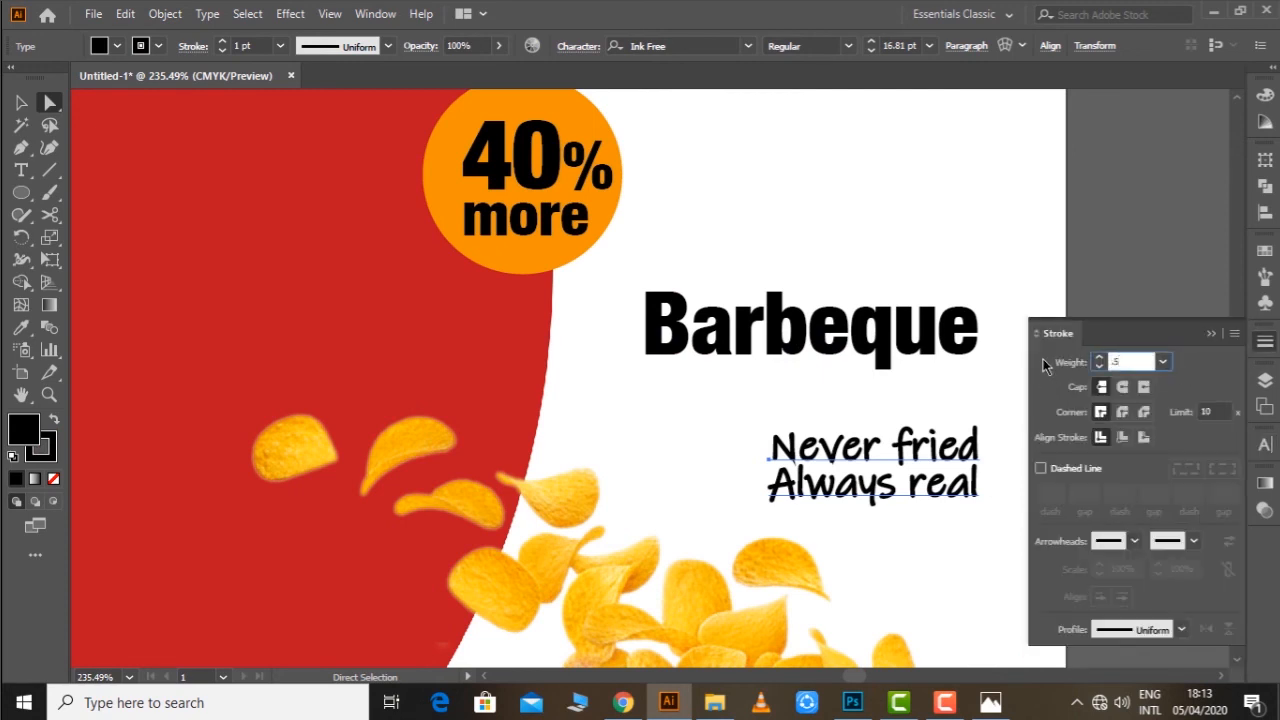
key("Return")
left_click(1110, 228)
Recolour the Barbeque text with the red sampled from the large curved shape.
left_click_drag(1148, 198, 1042, 218)
key("ctrl+minus")
key("ctrl+minus")
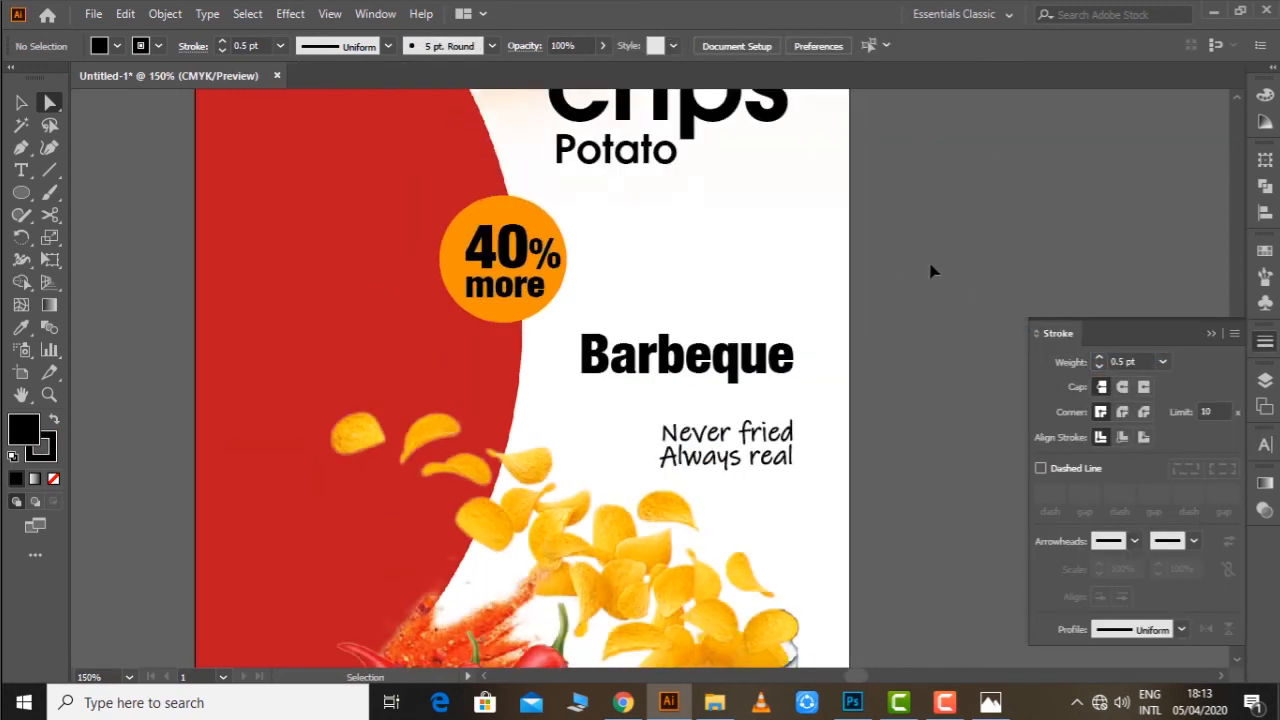
key("ctrl+minus")
left_click(668, 372)
key("i")
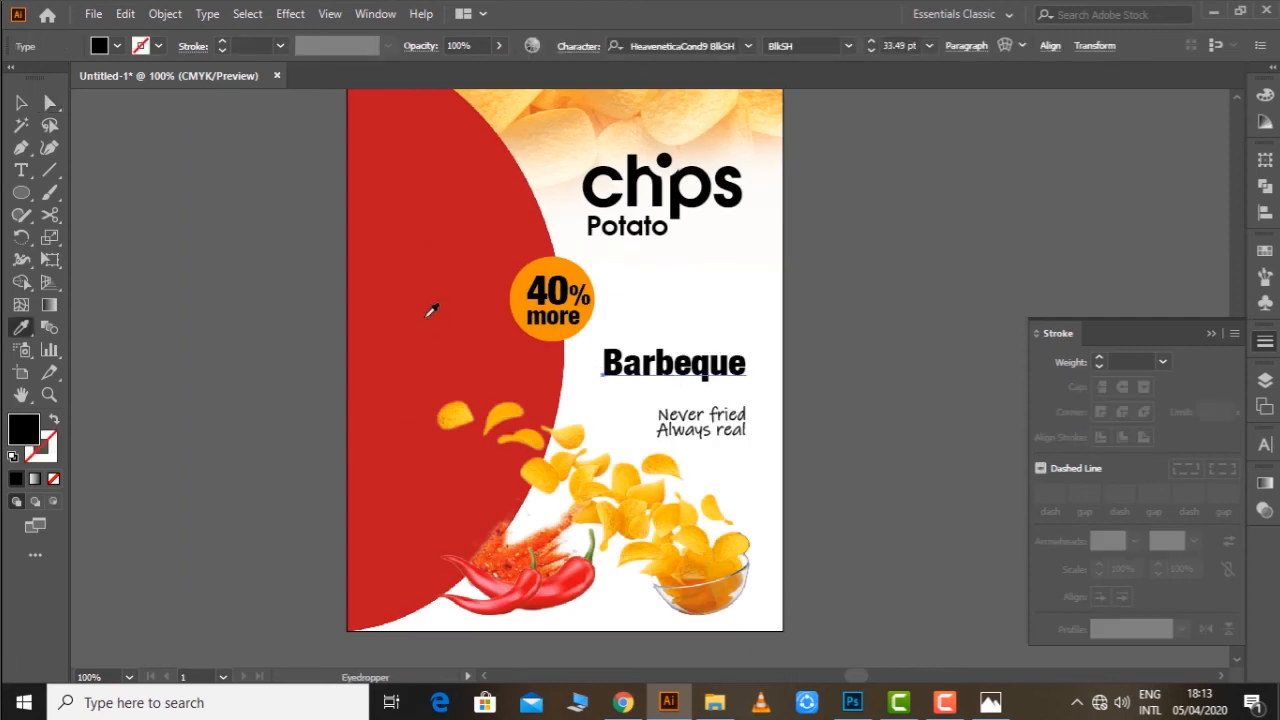
left_click(430, 310)
left_click(888, 330, "ctrl")
Duplicate the Potato text at the label's lower edge and change the copy to "Net W: 500gm".
left_click_drag(888, 329, 940, 295)
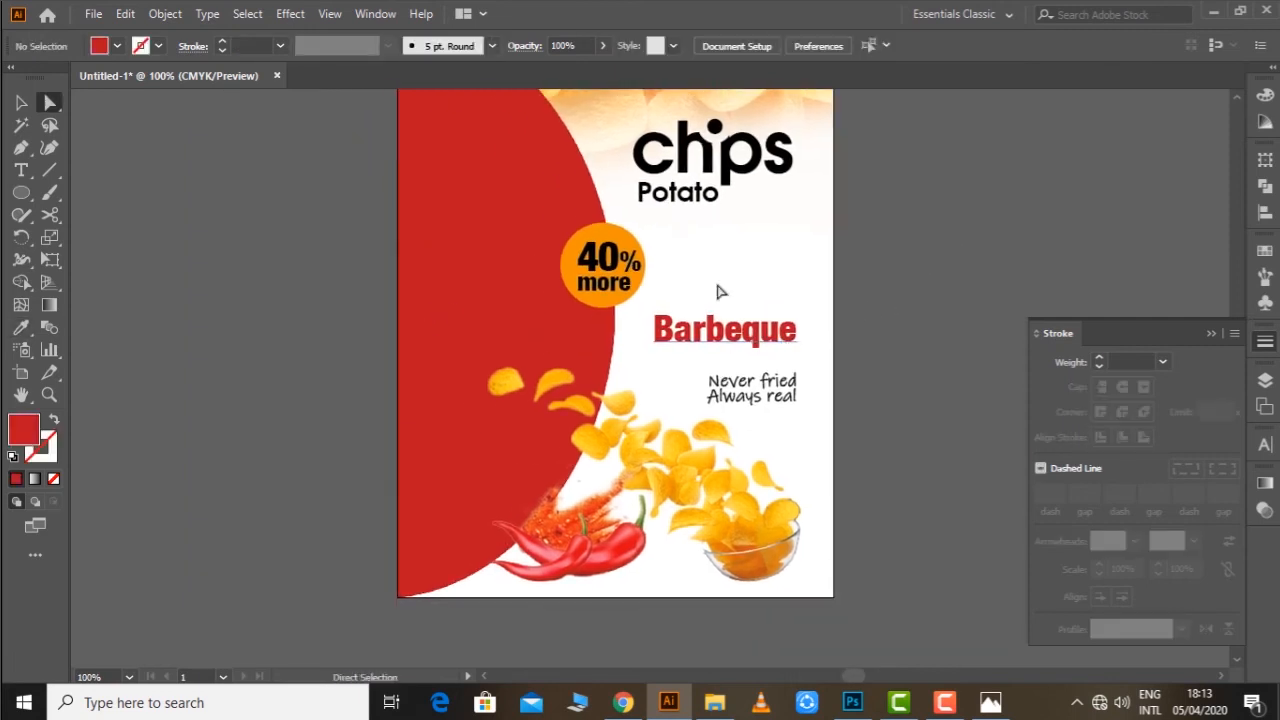
left_click_drag(694, 197, 702, 571)
key("t")
double_click(681, 568)
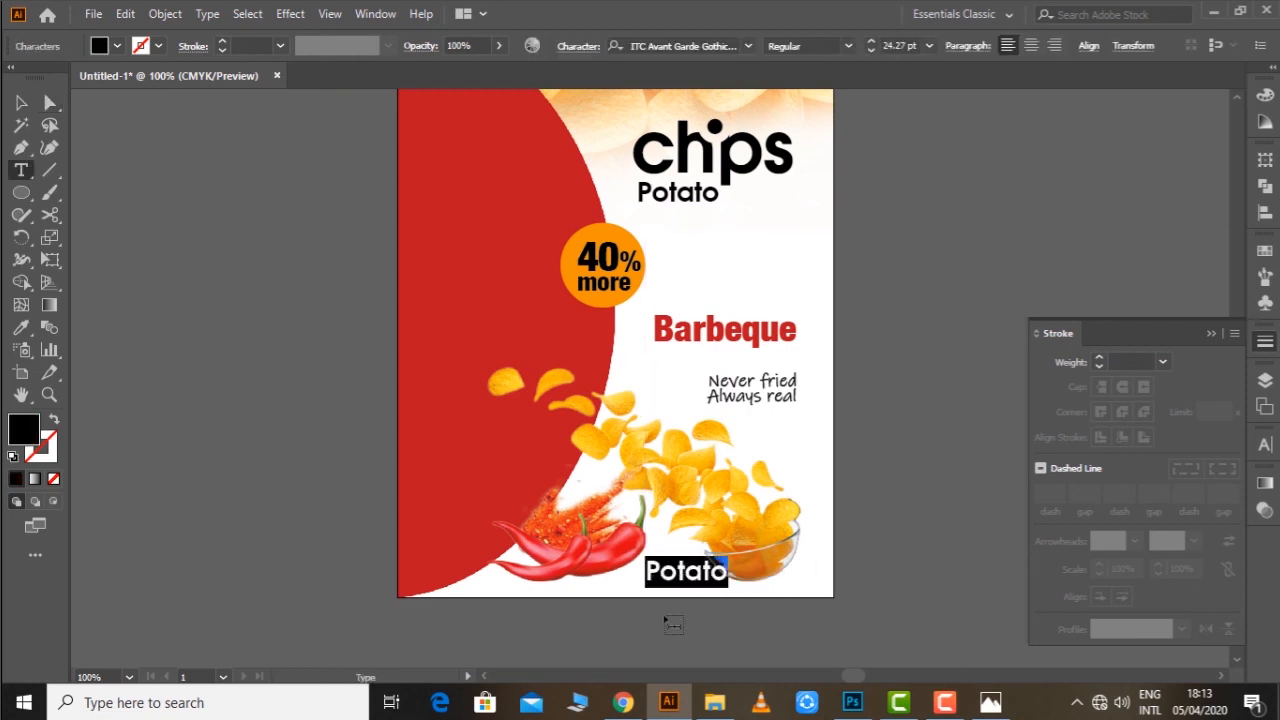
type("Net W: 500gm")
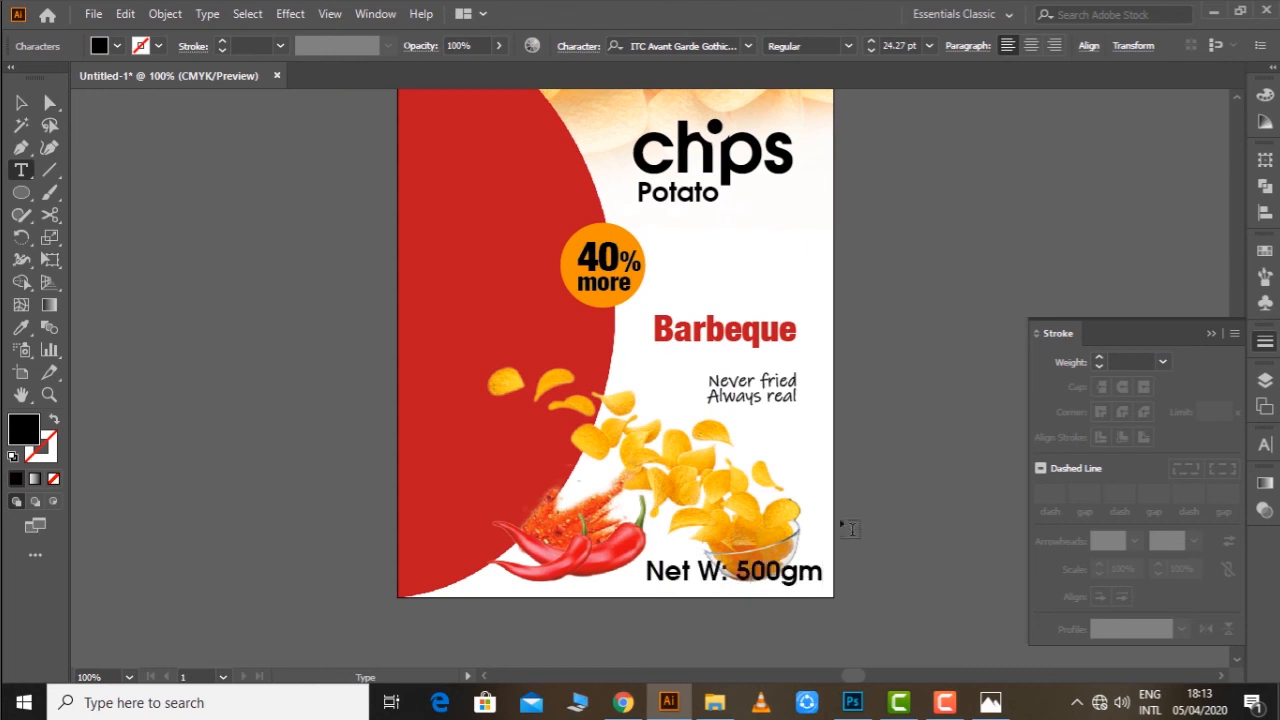
left_click(851, 521, "ctrl")
Shrink the net weight text to about 13.07 pt and move it to the label's lower left corner.
key("a")
left_click(794, 580)
key("v")
left_click_drag(825, 571, 741, 566)
key("z")
left_click_drag(923, 660, 994, 626)
key("v")
left_click_drag(780, 522, 441, 530)
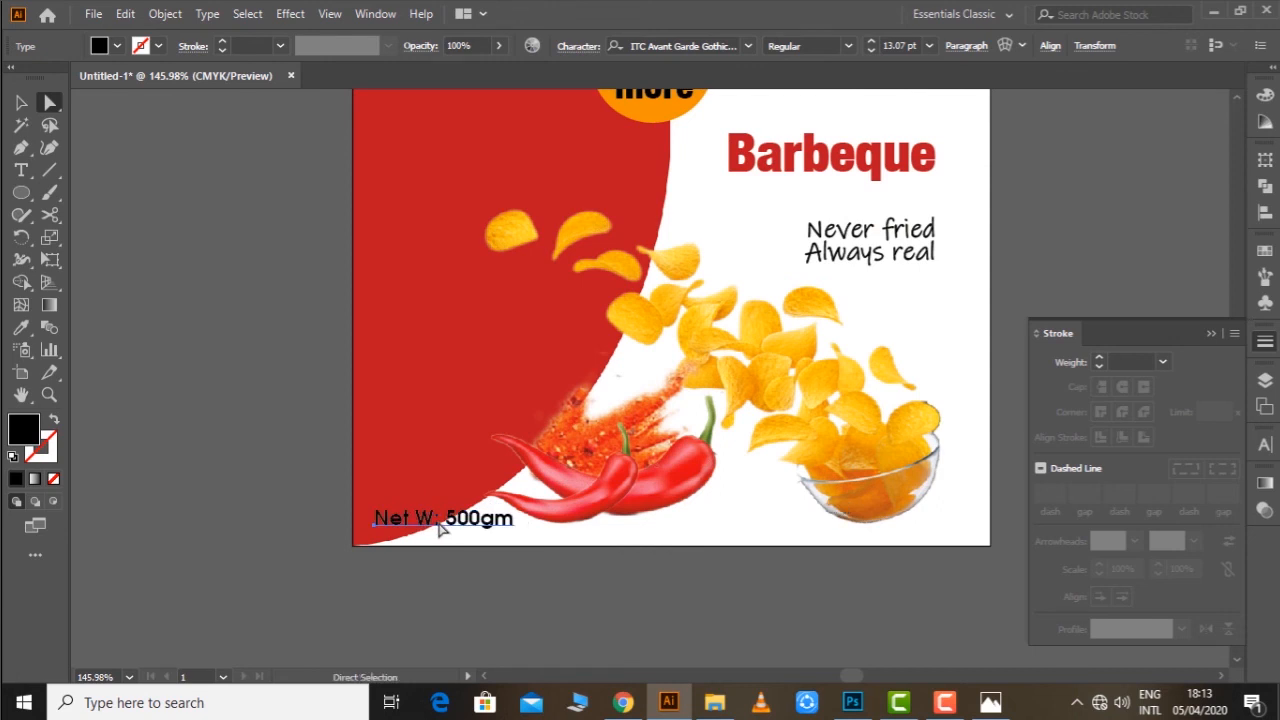
Break the net weight text into two lines before "500gm" and move it up onto the red area.
key("t")
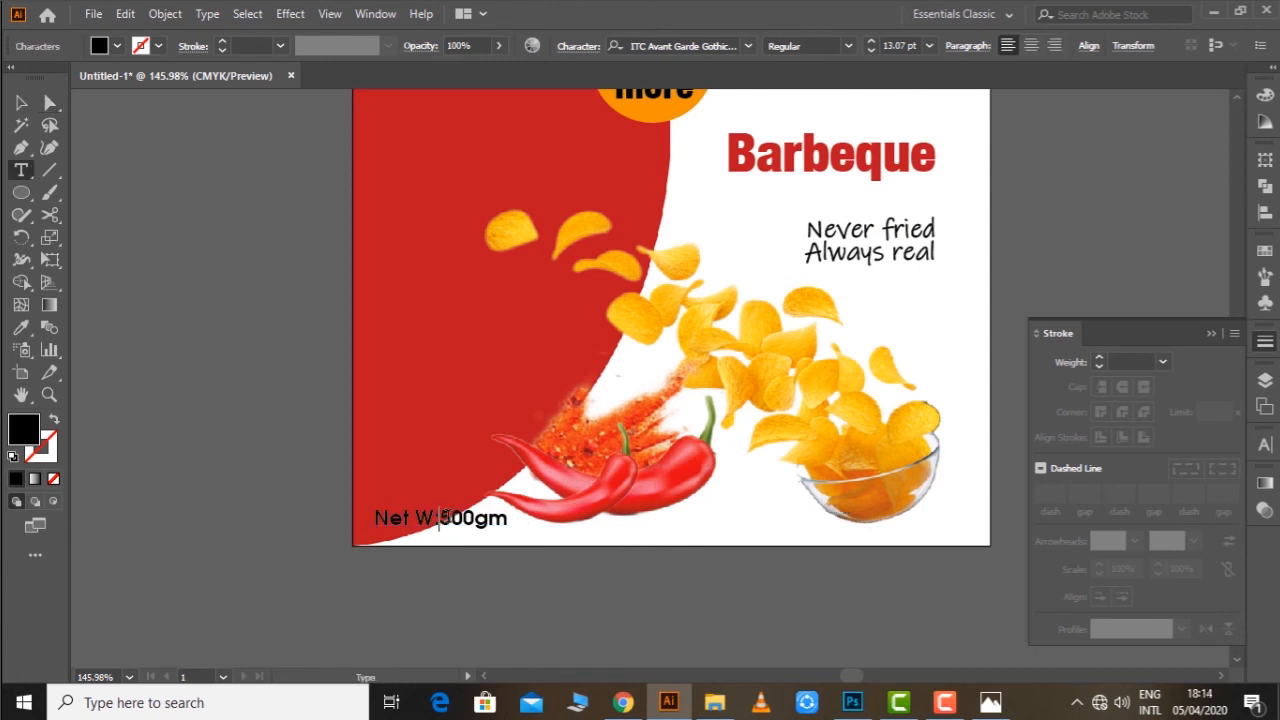
key("Return")
left_click(540, 577, "ctrl")
key("a")
left_click_drag(398, 513, 417, 468)
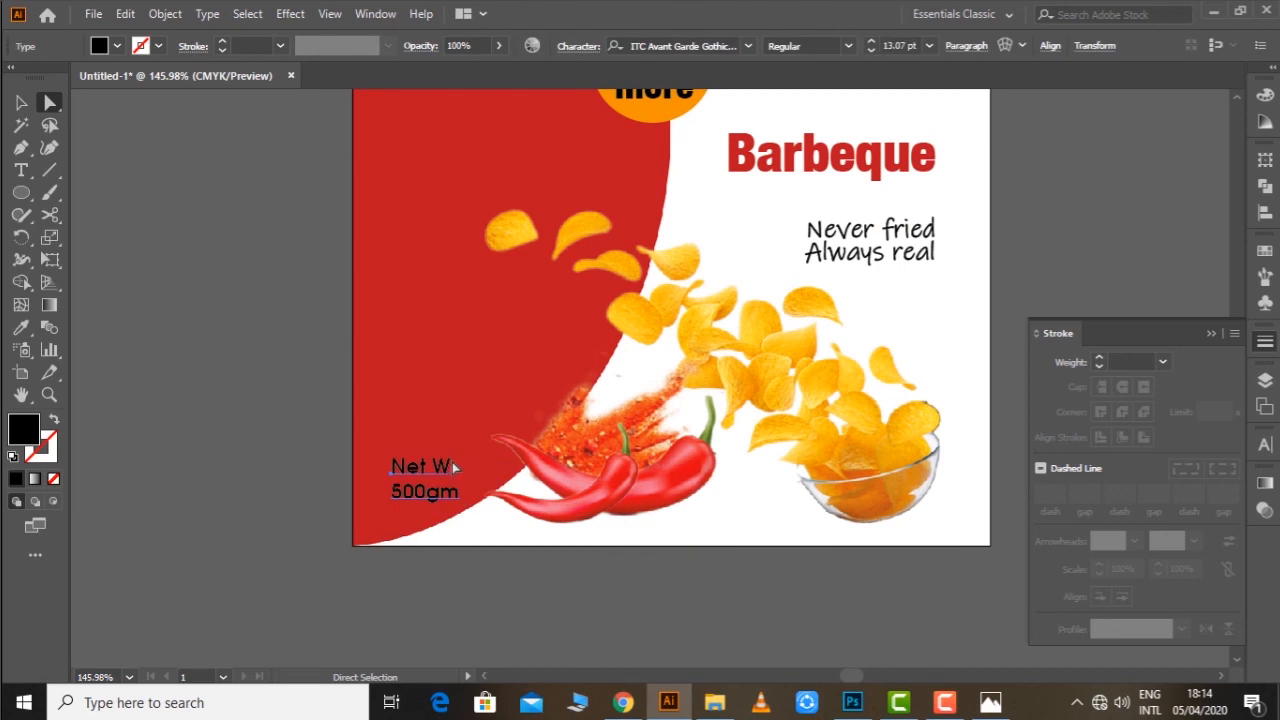
Recolour the net weight text white by sampling the label's white background.
key("i")
left_click(955, 304)
key("a")
left_click(1038, 246)
left_click_drag(1064, 162, 914, 316)
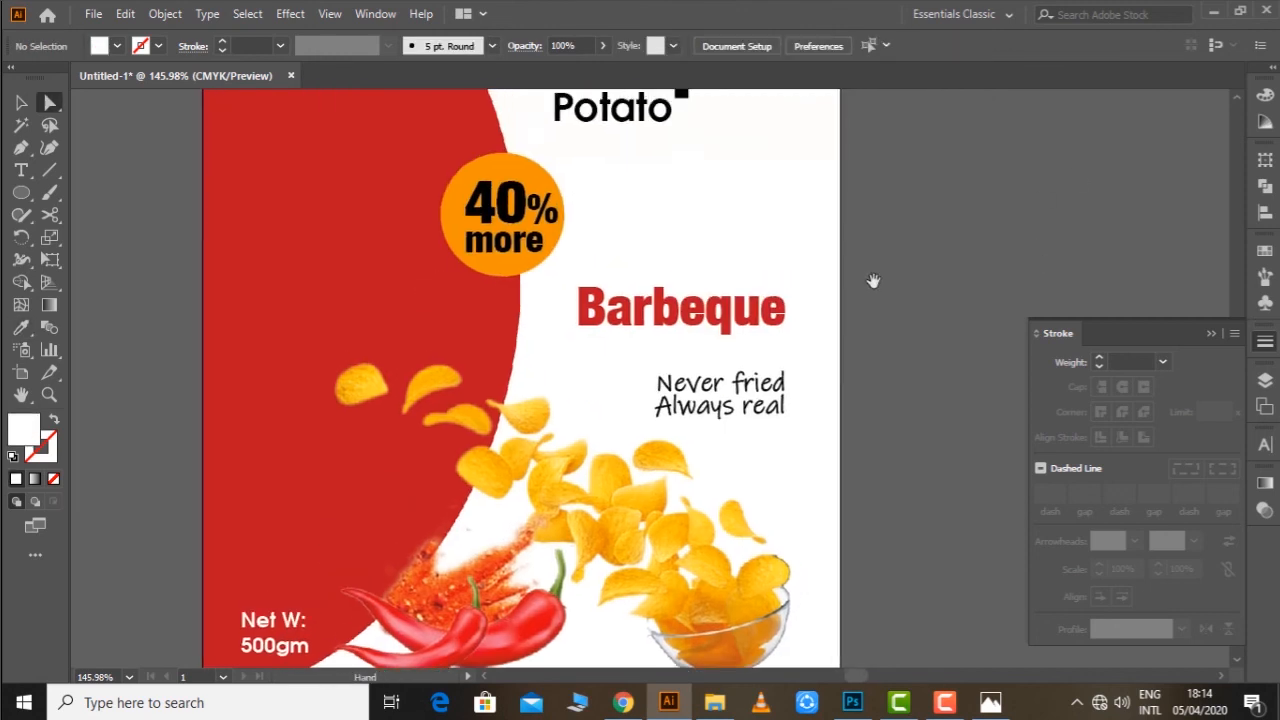
Rotate the "40% more" badge group counter-clockwise so its text slants upward, and shrink it slightly.
key("v")
left_click(510, 212)
left_click_drag(572, 150, 543, 118)
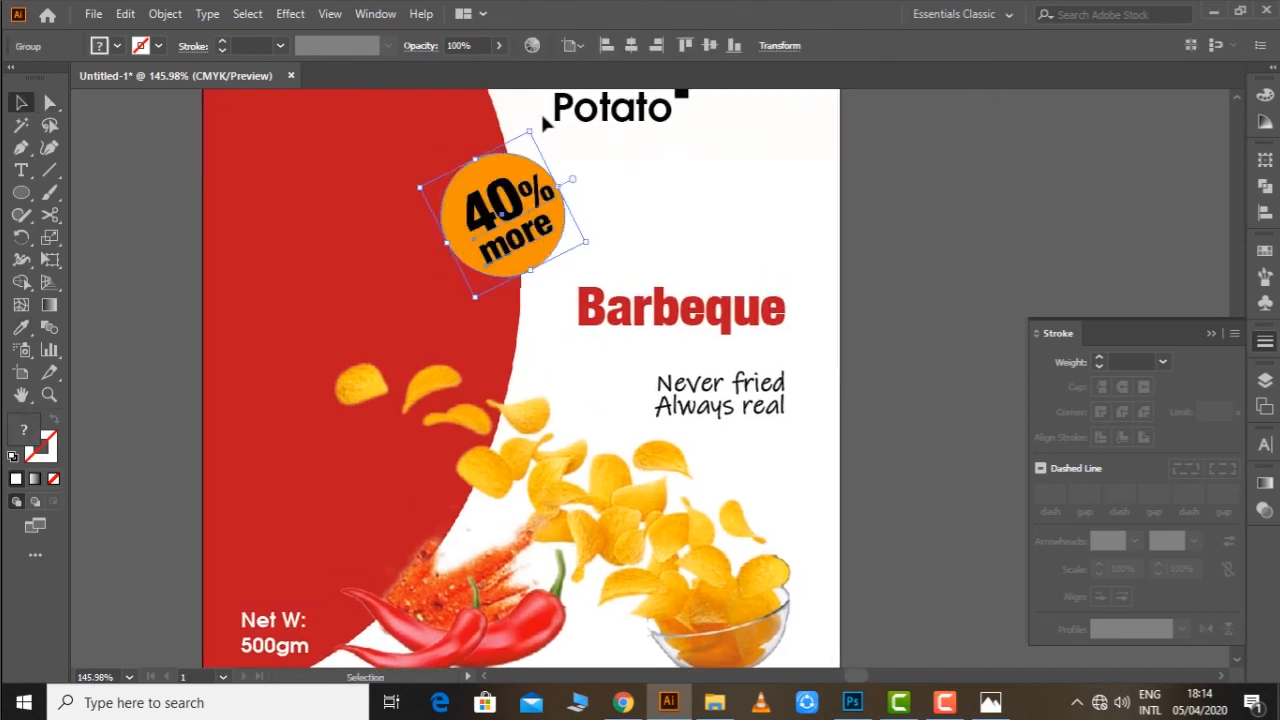
left_click_drag(558, 186, 553, 188)
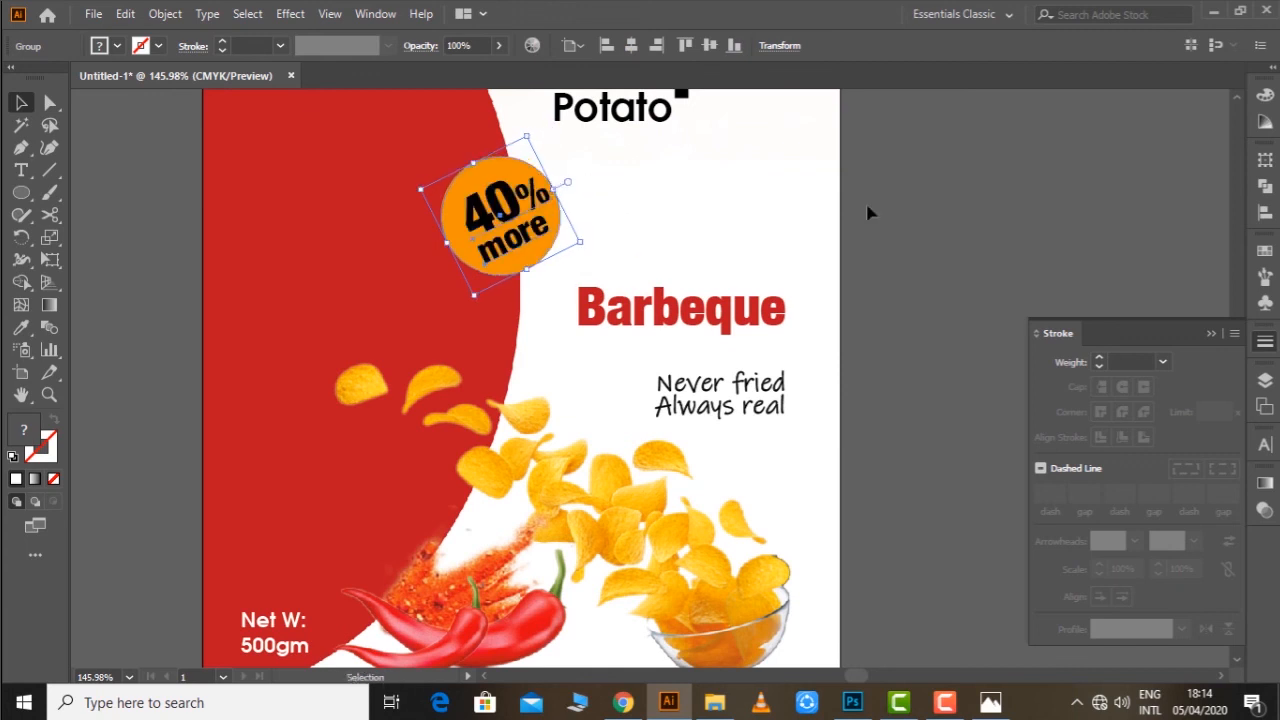
left_click(868, 210)
Enlarge the chips Potato wordmark slightly and move it up towards the cover photo.
key("ctrl+minus")
key("ctrl+minus")
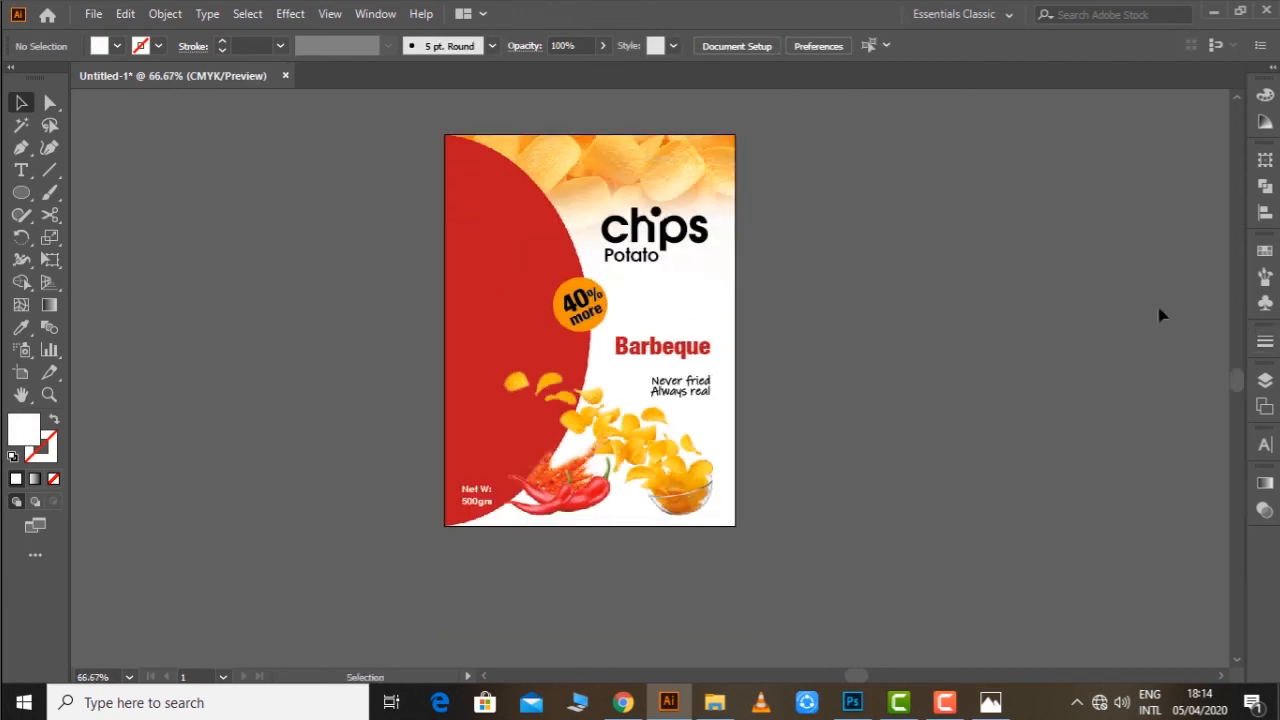
left_click_drag(863, 310, 848, 333)
key("z")
left_click_drag(300, 123, 922, 589)
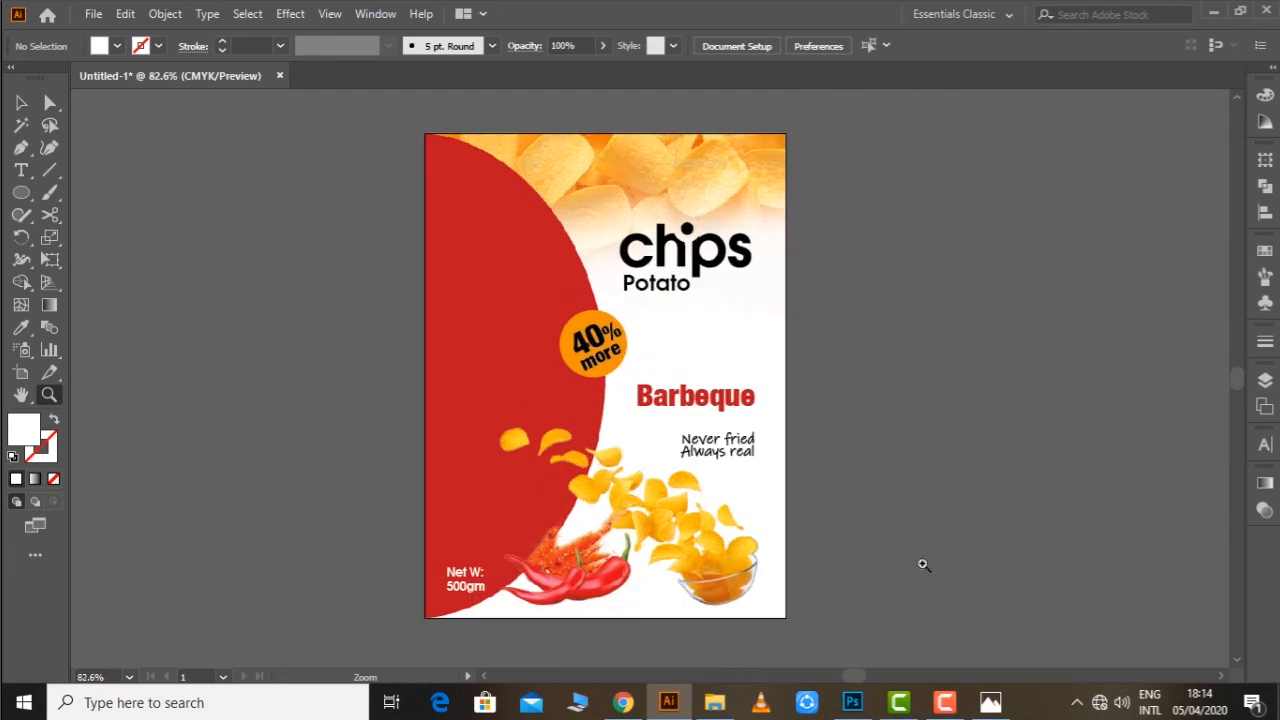
left_click_drag(939, 418, 936, 428)
key("v")
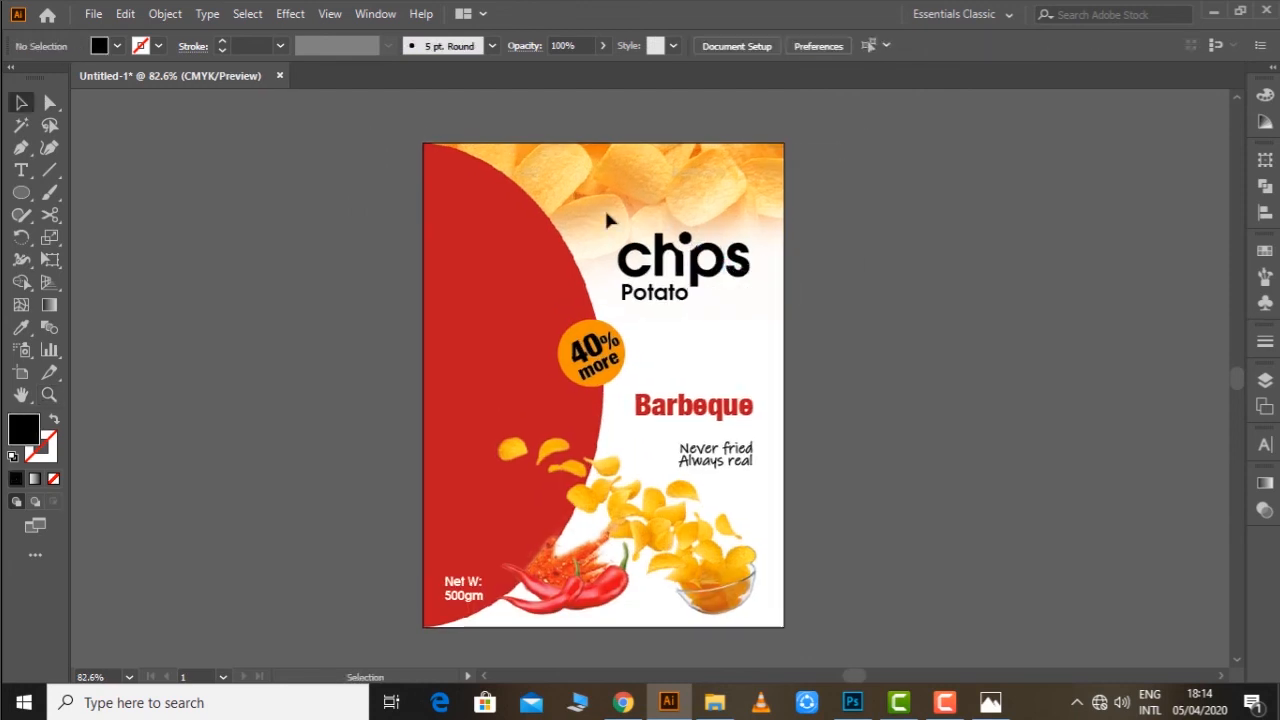
left_click(749, 313)
left_click_drag(750, 311, 760, 323)
left_click_drag(618, 232, 603, 222)
left_click_drag(674, 255, 674, 242)
left_click(874, 262)
Nudge the "40% more" badge up slightly and enlarge the "Never fried Always real" tagline below Barbeque.
left_click_drag(597, 357, 597, 350)
left_click(817, 337)
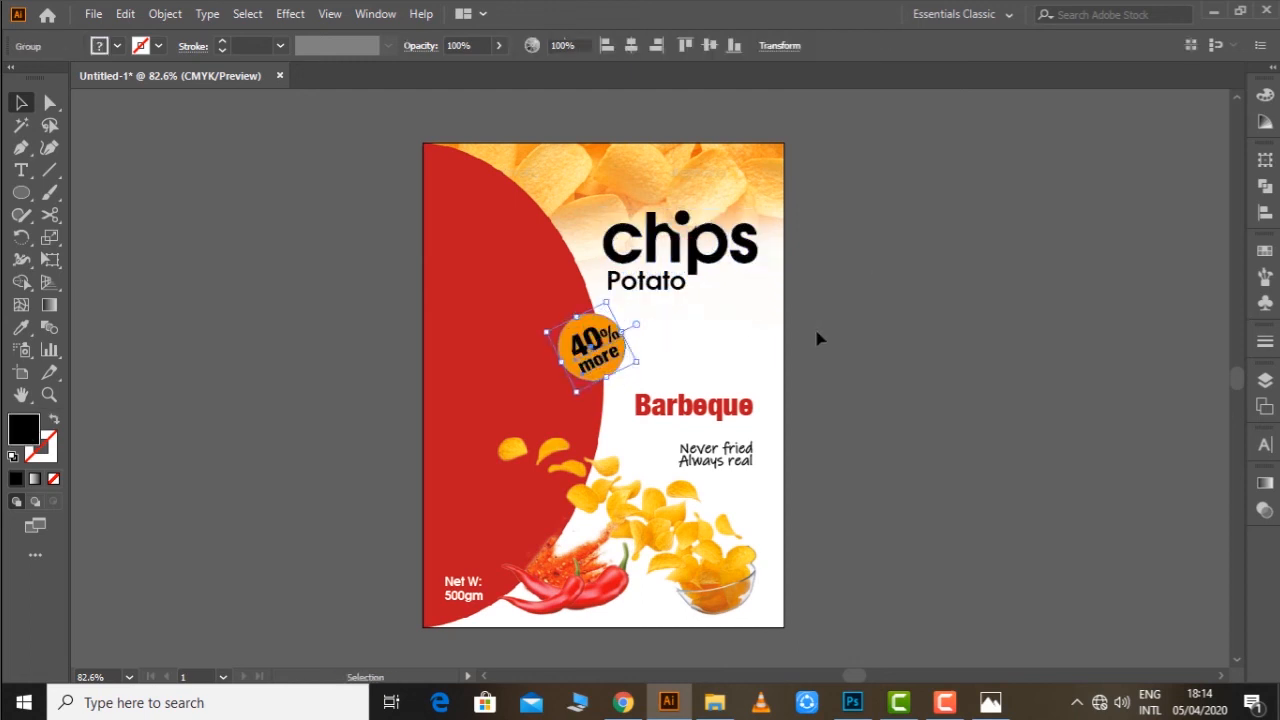
left_click(732, 454)
left_click_drag(728, 443, 667, 421)
left_click(766, 436)
left_click(705, 448)
left_click(900, 416)
Export the label as a PNG named Pack, limited to the artboard.
mouse_move(899, 413)
left_mouse_down()
mouse_move(857, 431)
mouse_move(886, 424)
left_mouse_up()
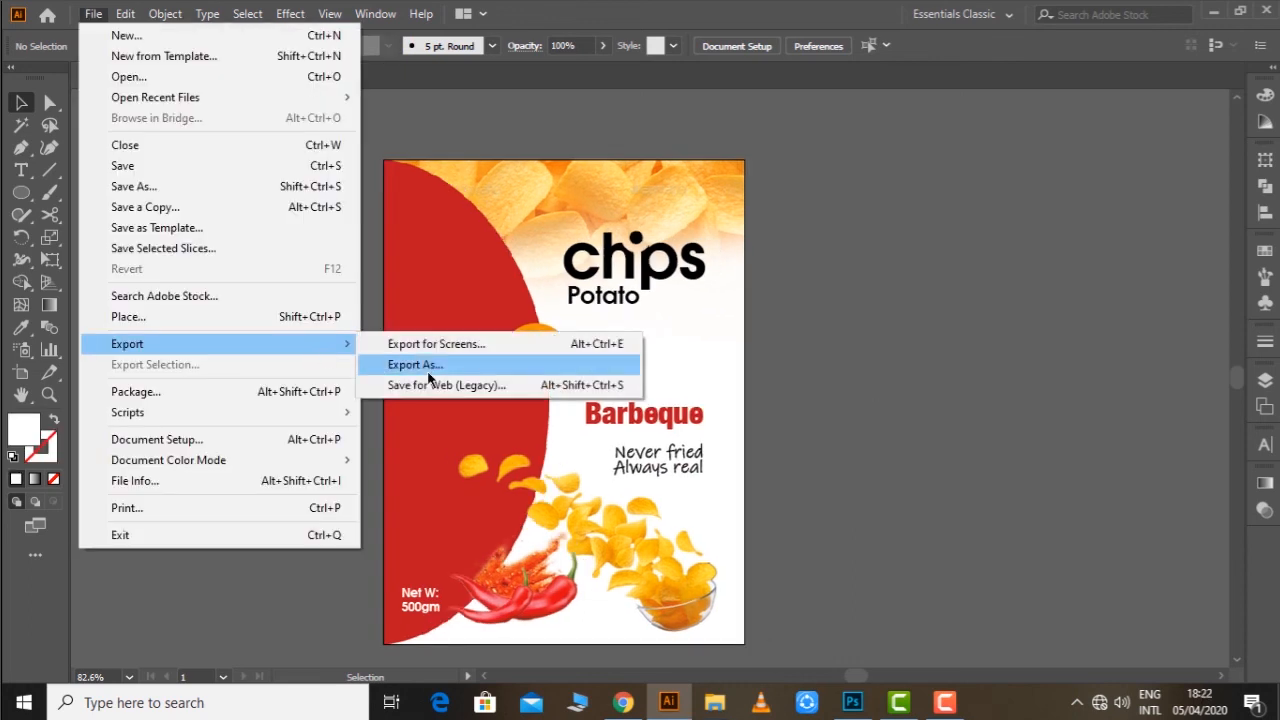
left_click(429, 371)
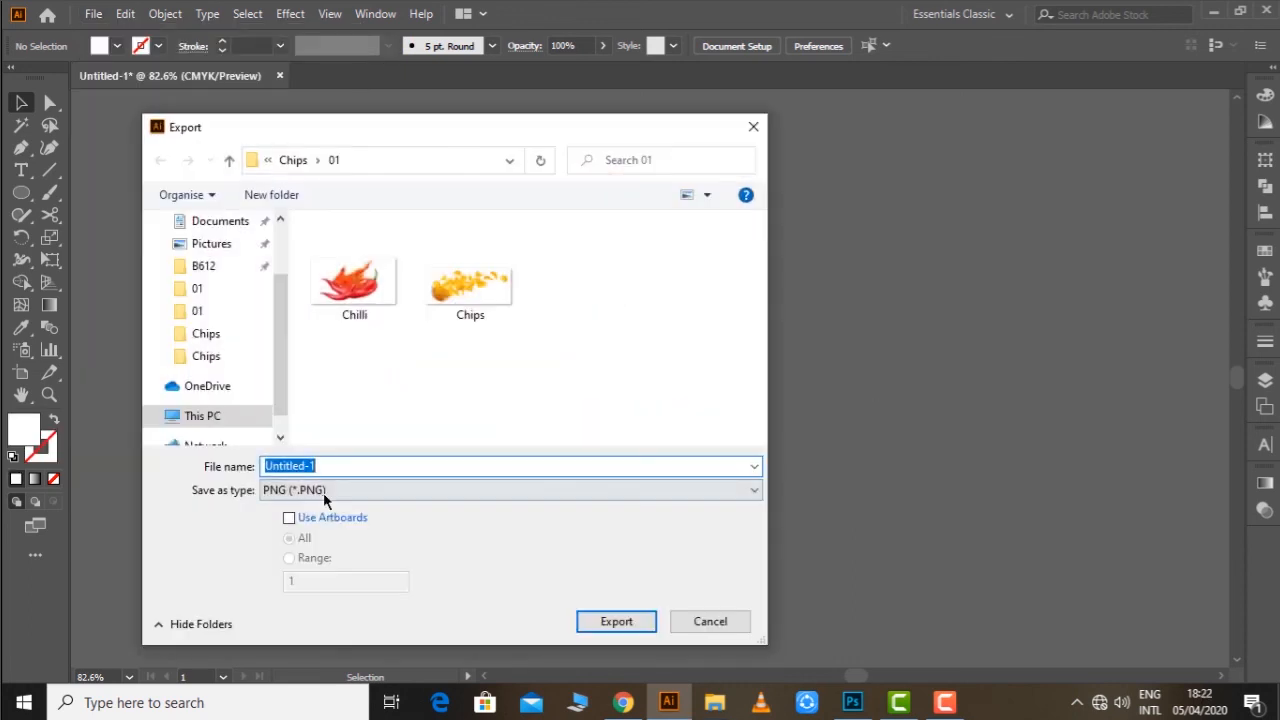
left_click(314, 517)
type("Pack")
key("Return")
left_click(654, 634)
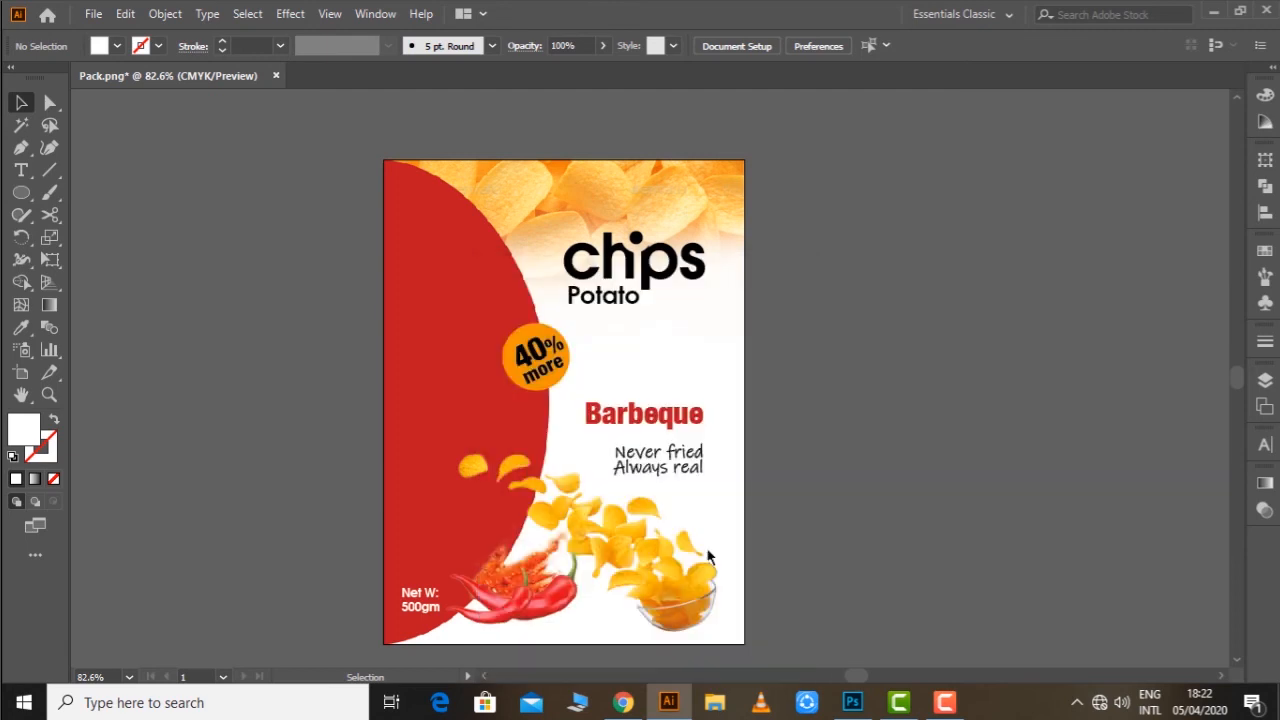
Switch to Photoshop and open Free Packaging Chips Bag Mockup PSD.psd.
left_click(850, 703)
left_click(50, 12)
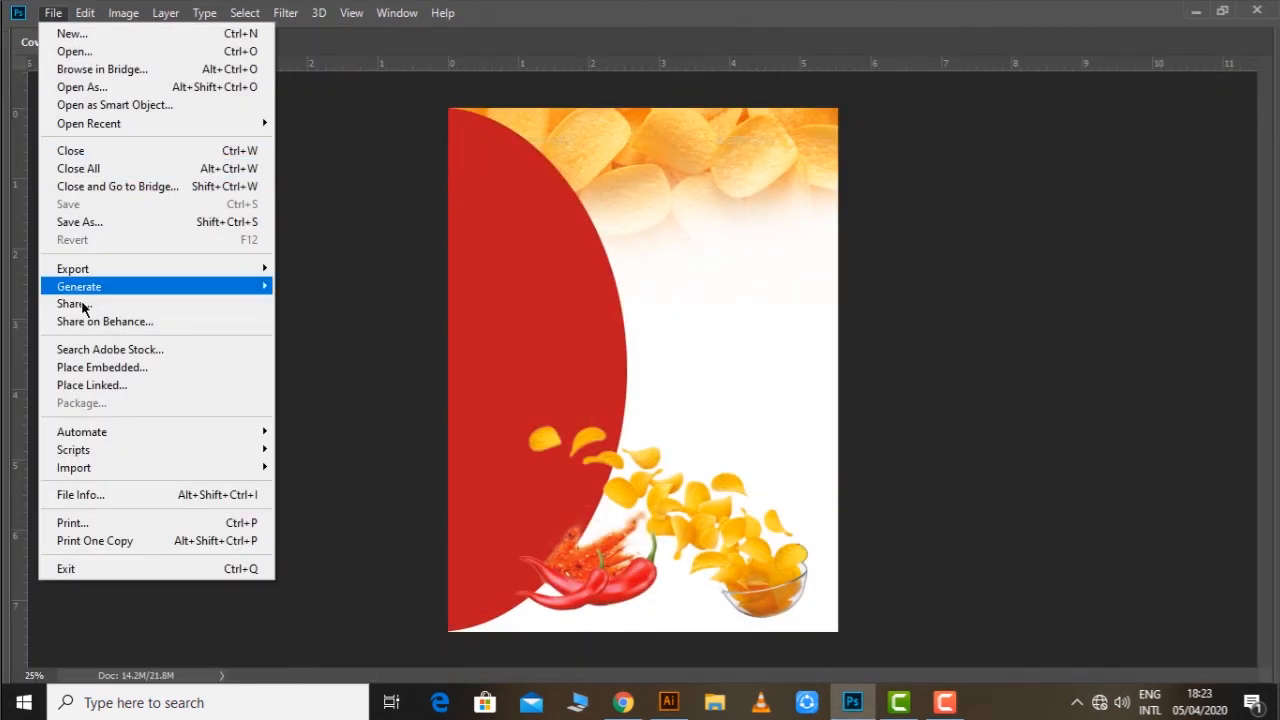
left_click(110, 51)
left_click(360, 330)
left_click(623, 471)
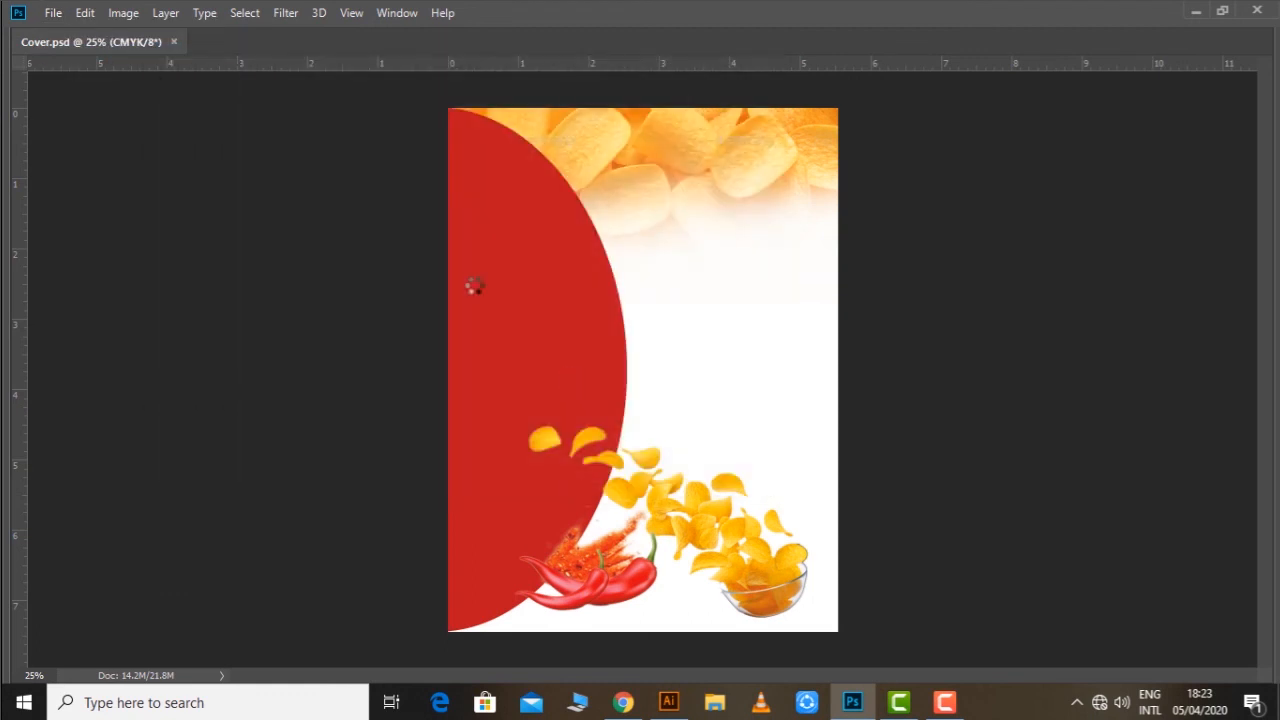
Open the exported label image Pack-01.png in Photoshop.
left_click(52, 12)
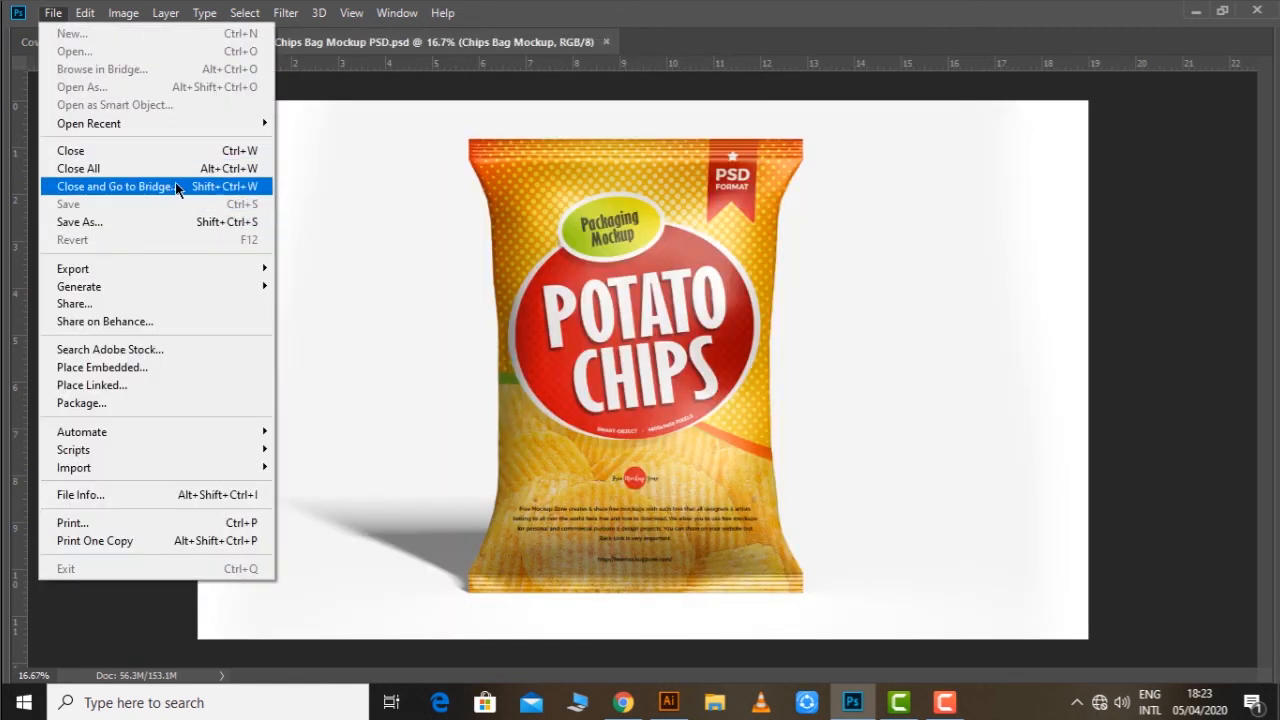
left_click(296, 131)
left_click(52, 12)
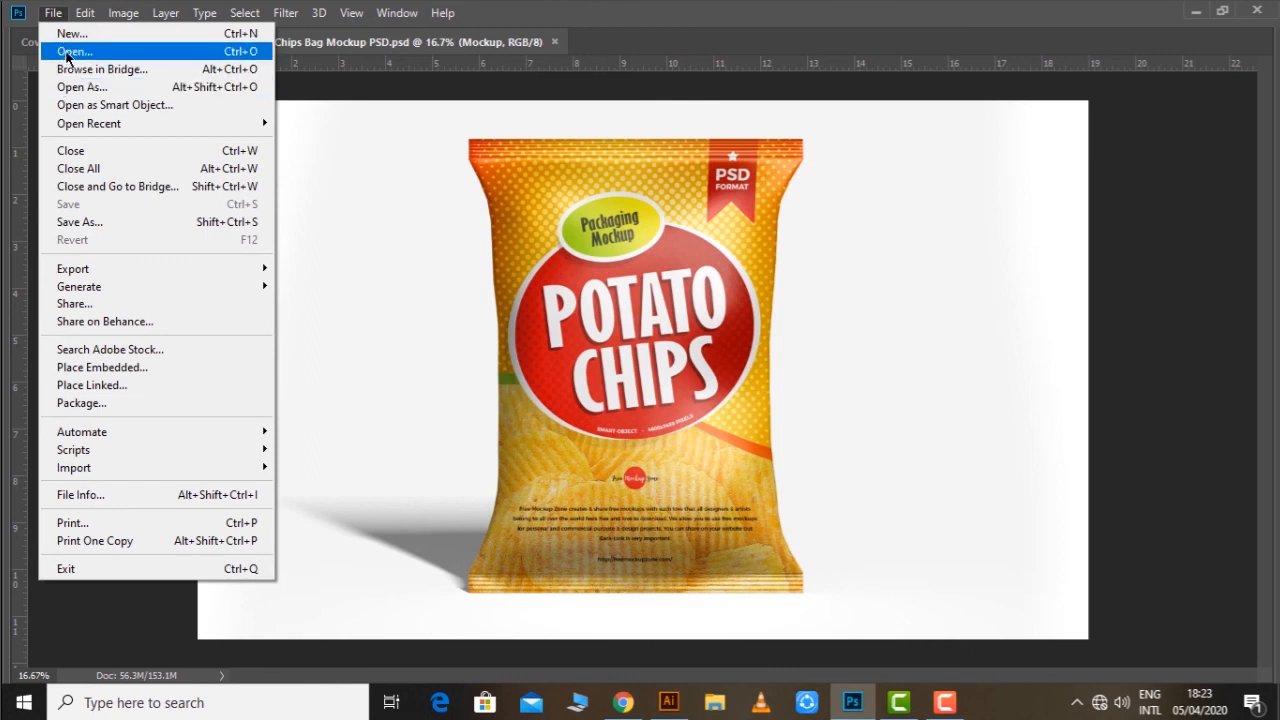
left_click(67, 57)
left_click(491, 312)
left_click(620, 468)
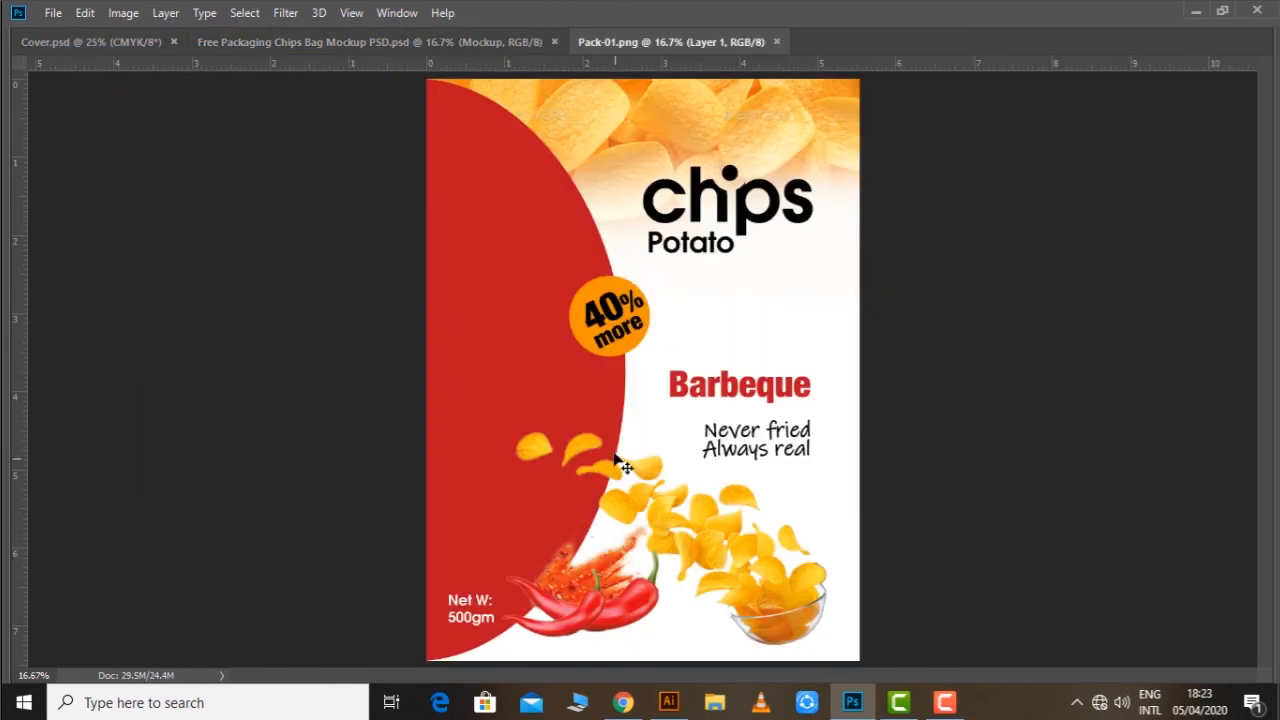
Open the chips bag mockup's Place Artwork Here smart object and paste the copied label into it.
left_click(476, 41)
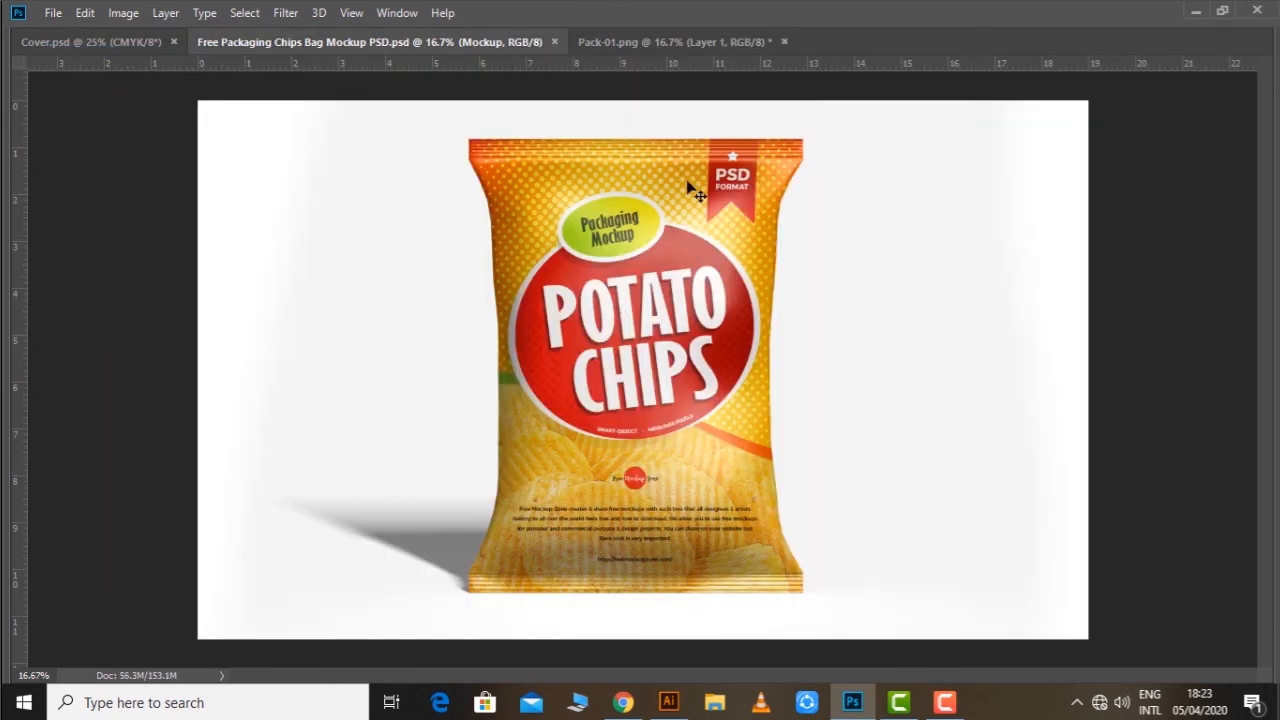
key("Tab")
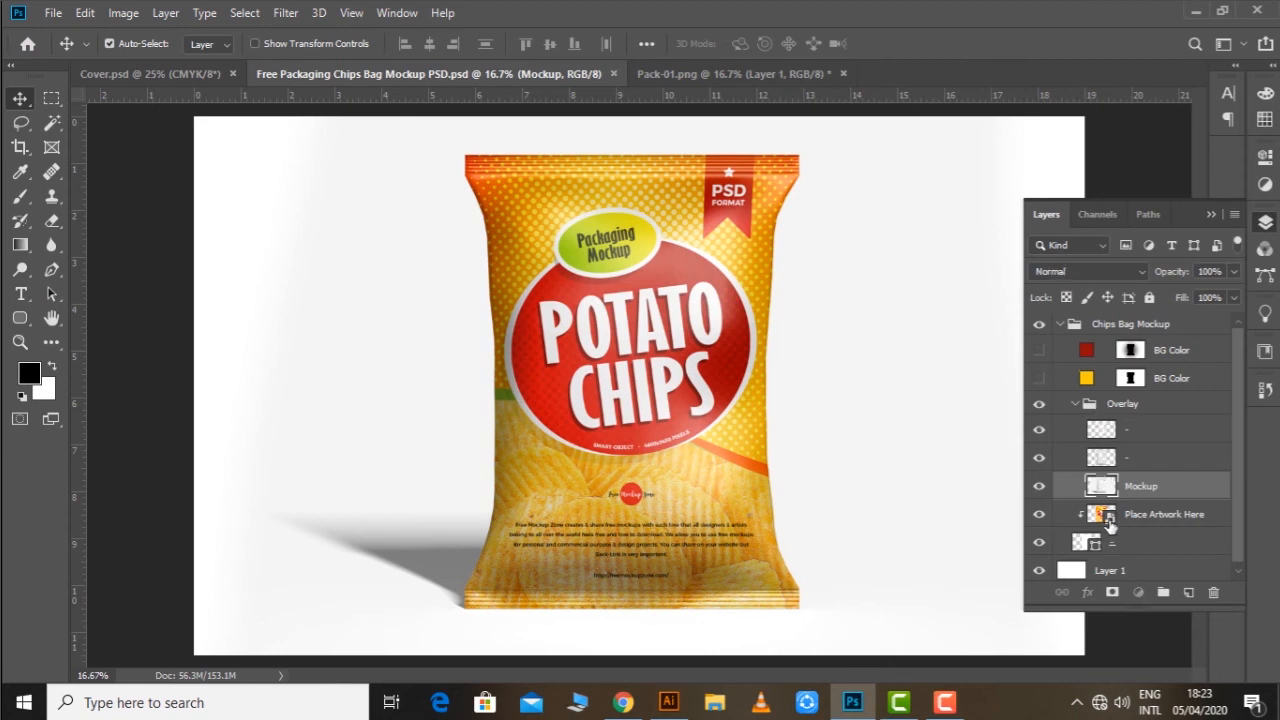
double_click(1108, 522)
key("ctrl+v")
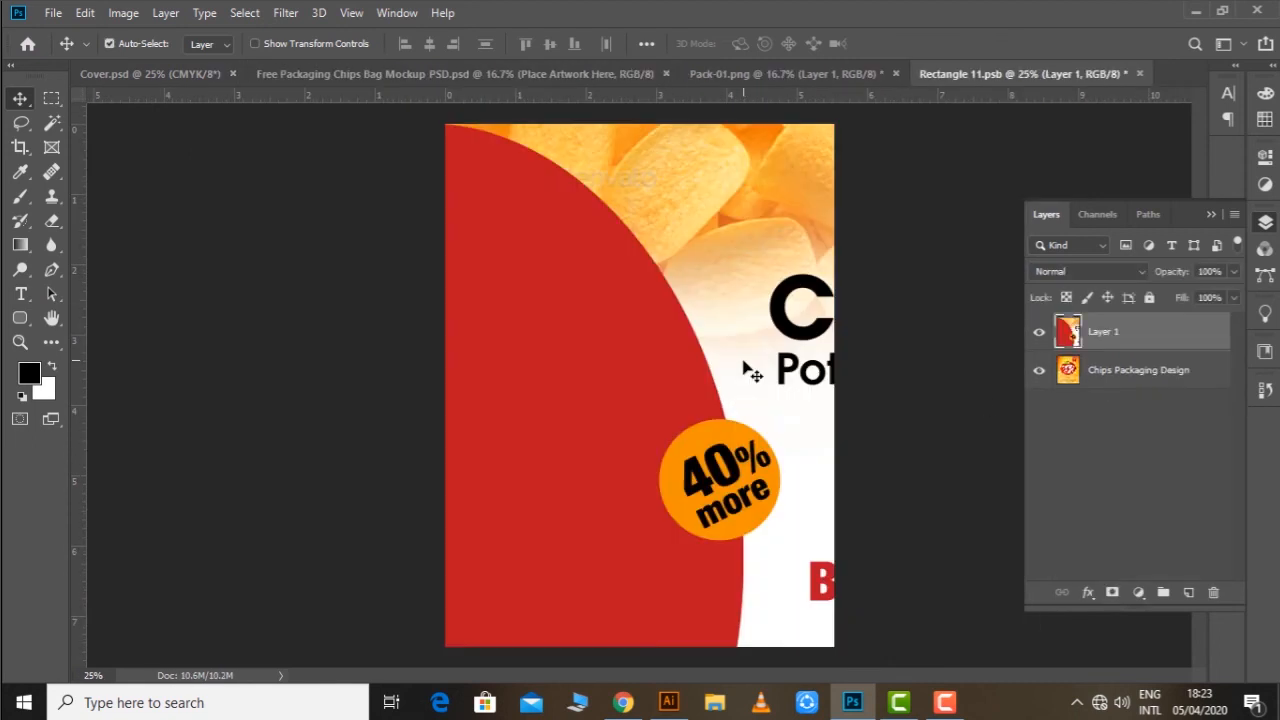
Scale the pasted label down to fit the smart object's canvas over the original packaging design.
key("ctrl+minus")
key("ctrl+minus")
key("ctrl+minus")
key("ctrl+minus")
key("ctrl+t")
left_click_drag(752, 538, 691, 457)
key("Return")
key("z")
left_click_drag(740, 372, 757, 366)
Save the edited smart object and show the chips bag mockup document without the panels.
key("ctrl+s")
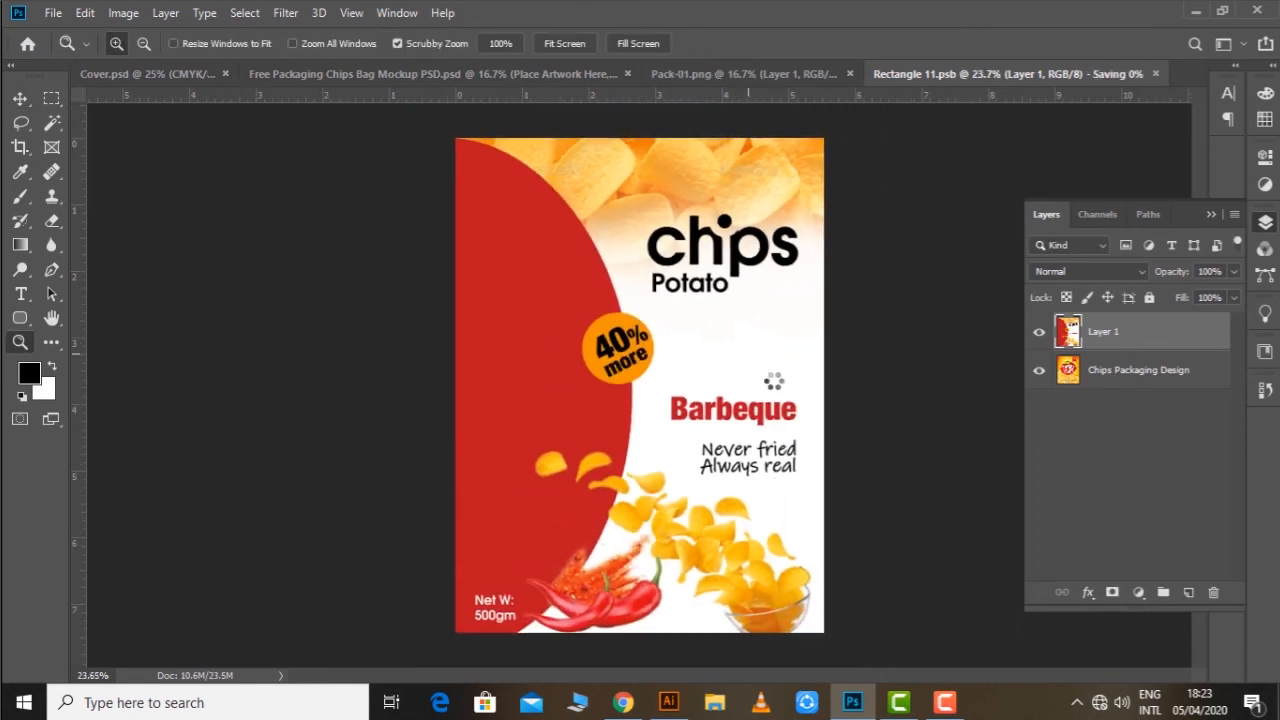
left_click(479, 71)
key("Tab")
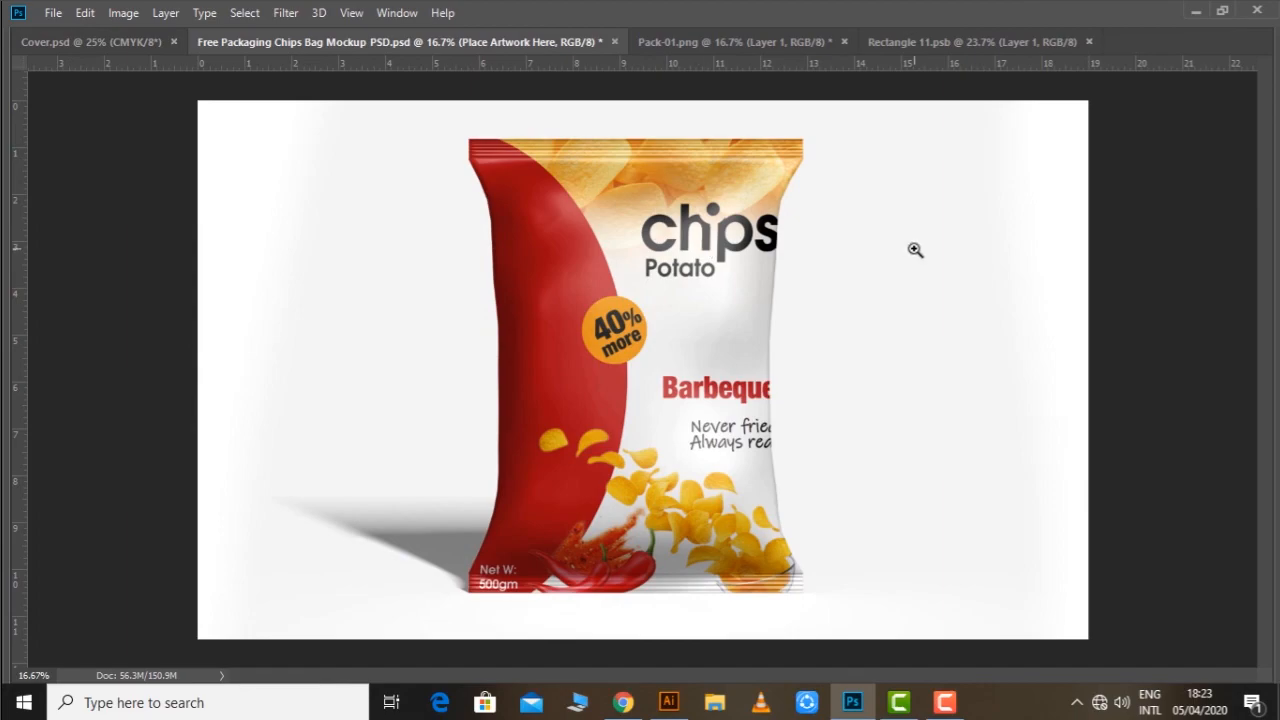